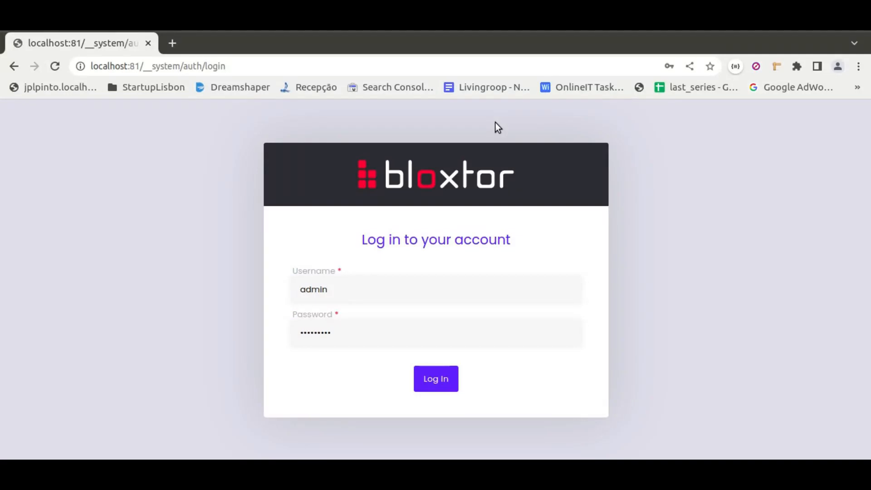
# Log in with the prefilled credentials to the advanced workspace and open the My_first_project project
pyautogui.click(424, 379)
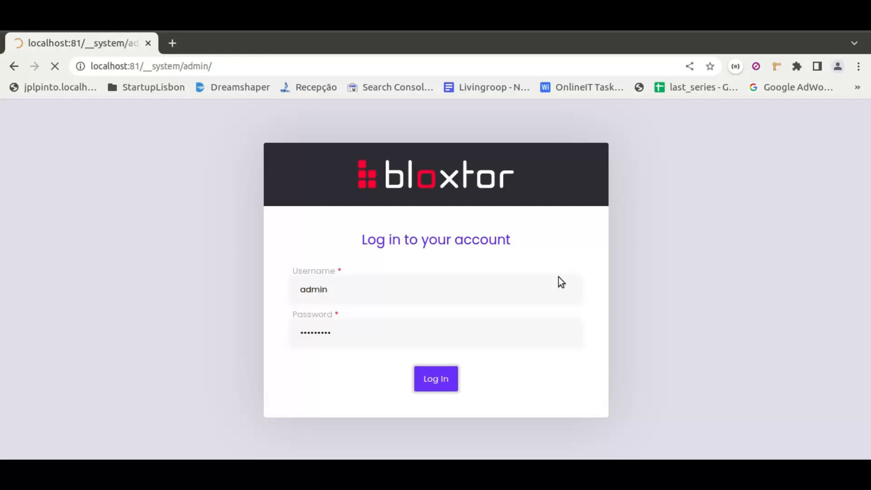
pyautogui.click(603, 244)
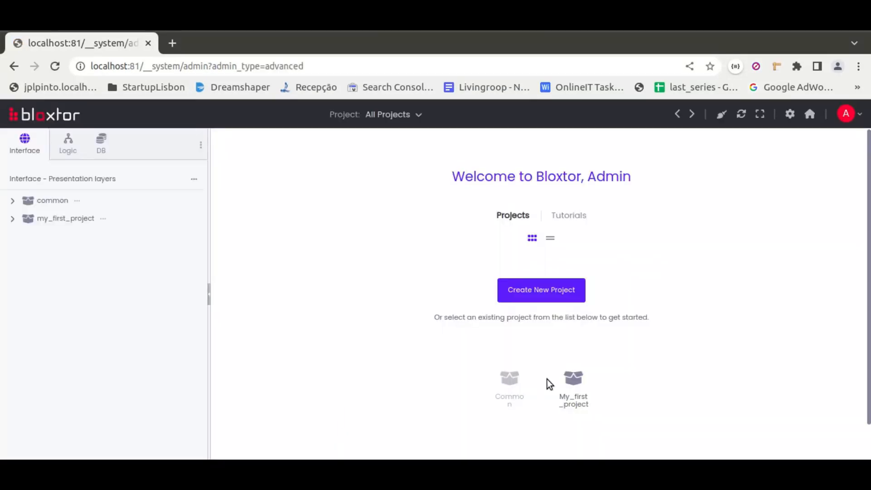
pyautogui.click(565, 389)
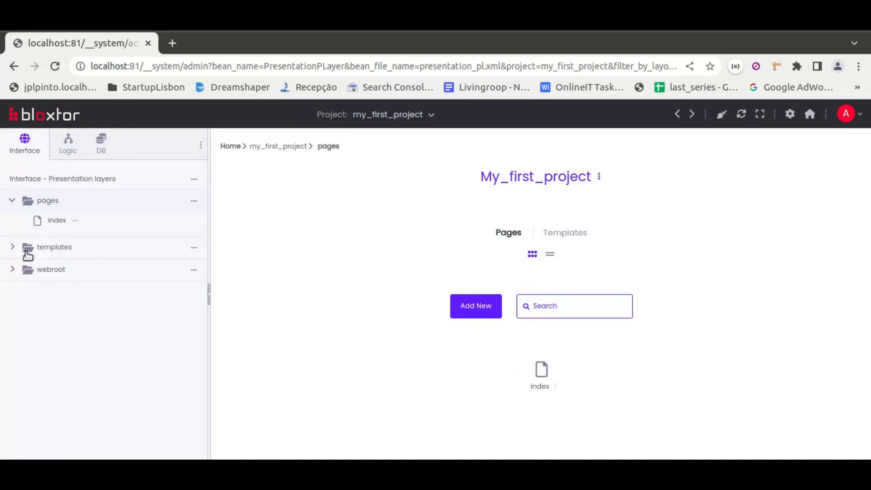
# Look through the project's interface and business logic files and open the tables diagram of the Mysql database
pyautogui.click(13, 247)
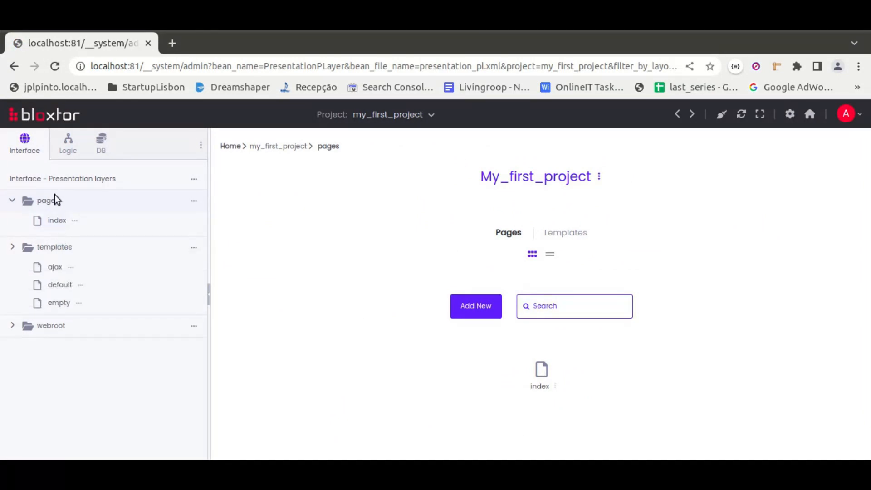
pyautogui.click(67, 154)
pyautogui.click(12, 237)
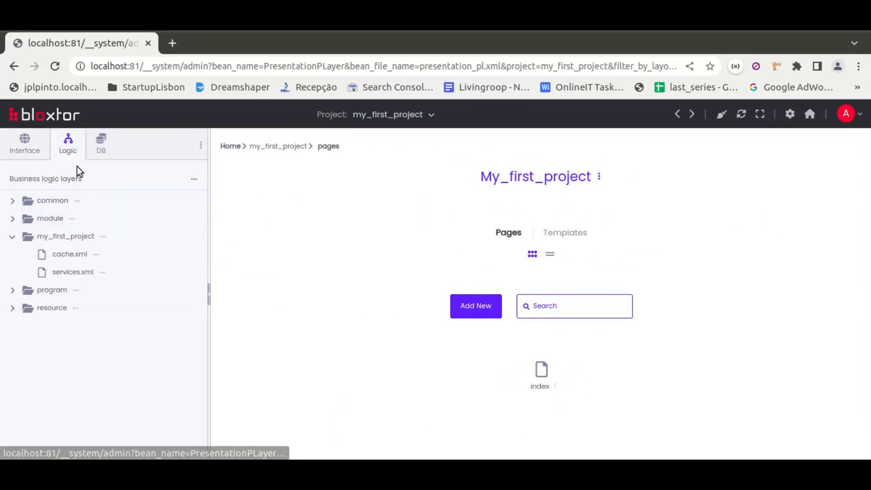
pyautogui.click(101, 141)
pyautogui.click(12, 200)
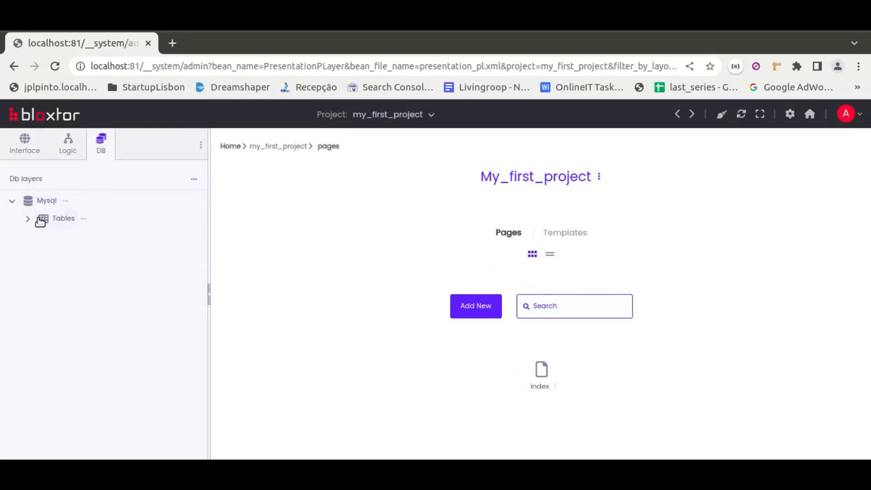
pyautogui.click(63, 218)
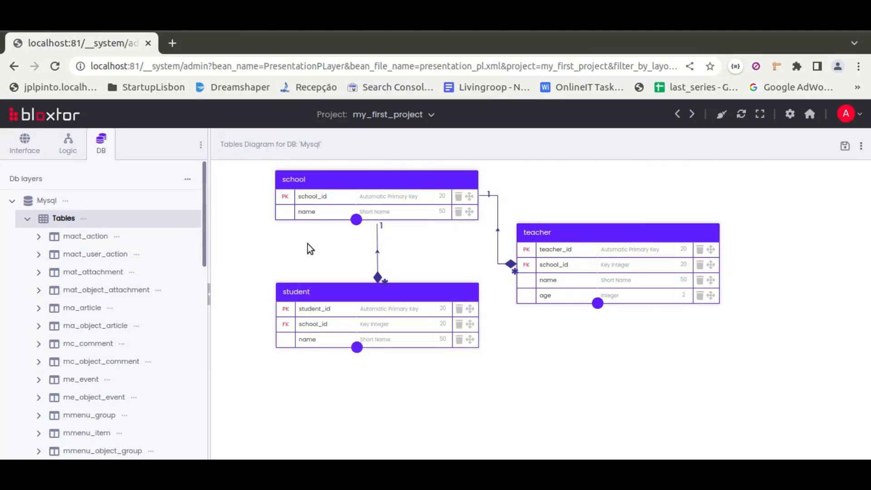
# Automatically create my_first_project's business logic services for the school, student and teacher tables from the DB diagram, and expand SchoolService's methods
pyautogui.click(69, 145)
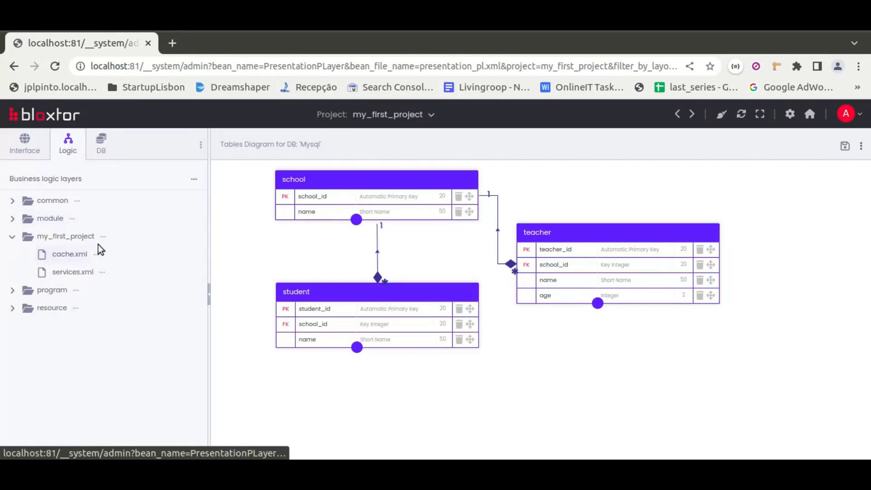
pyautogui.click(103, 237)
pyautogui.click(181, 202)
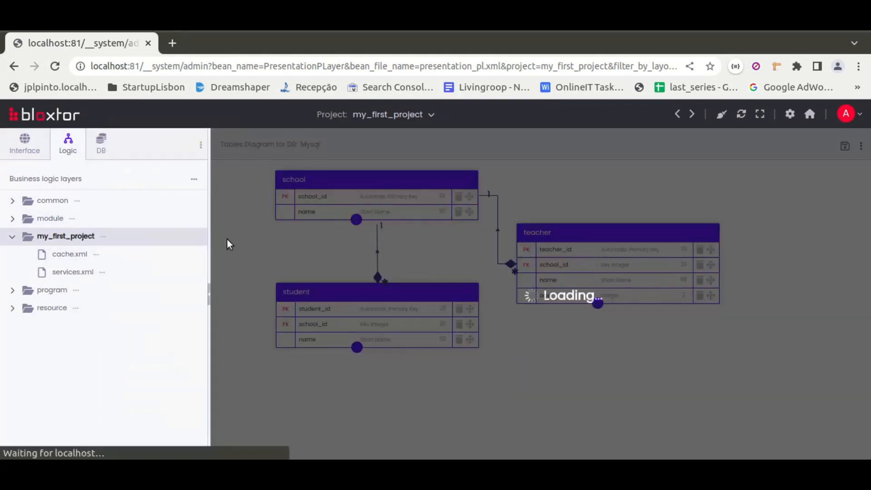
pyautogui.click(532, 217)
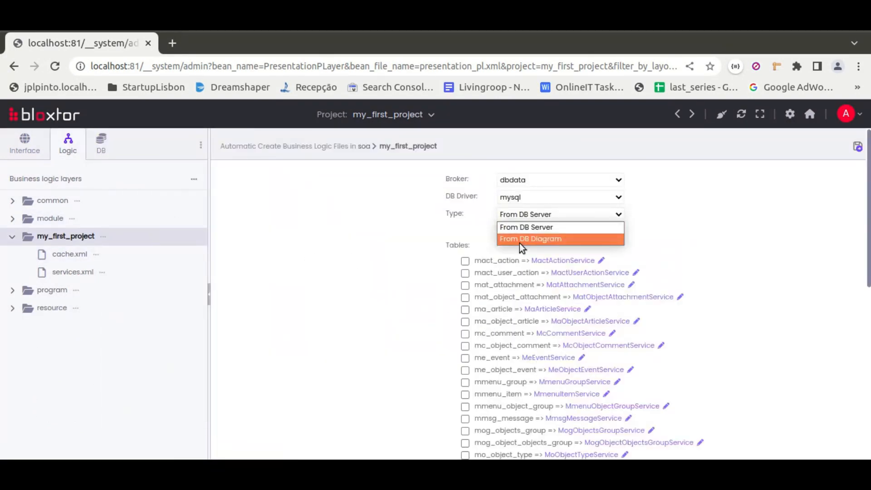
pyautogui.click(519, 238)
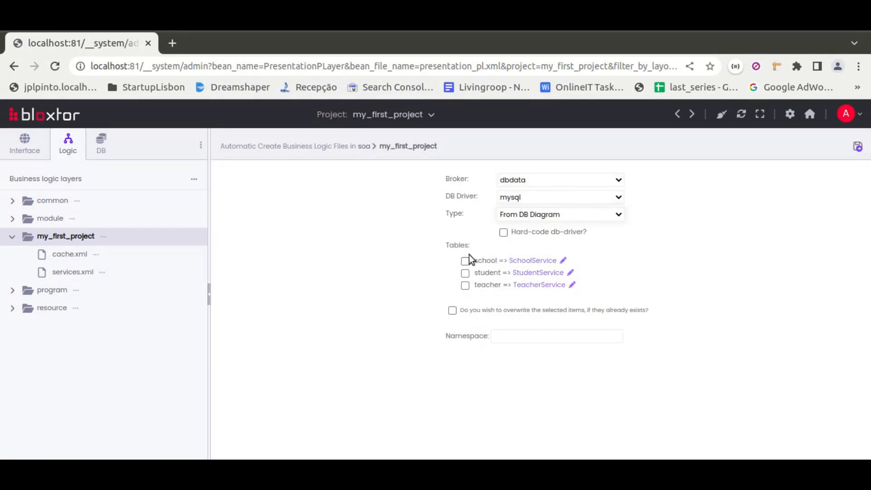
pyautogui.click(465, 286)
pyautogui.click(856, 149)
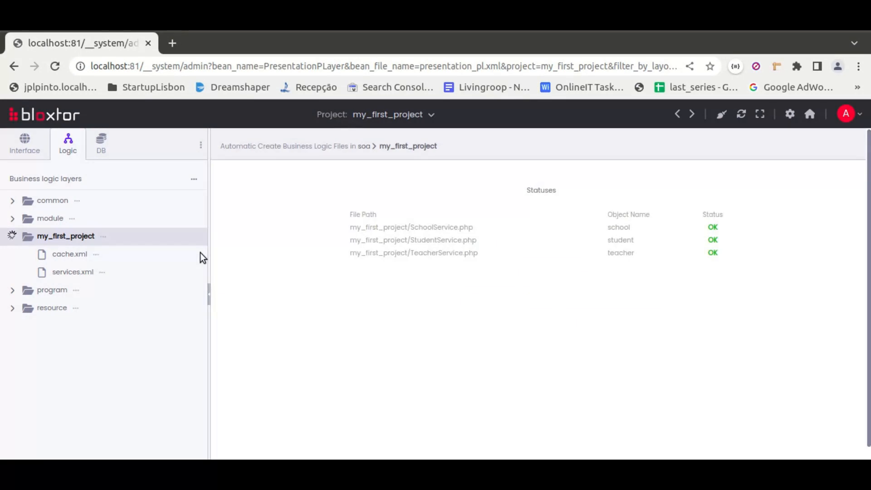
pyautogui.click(27, 254)
pyautogui.click(39, 272)
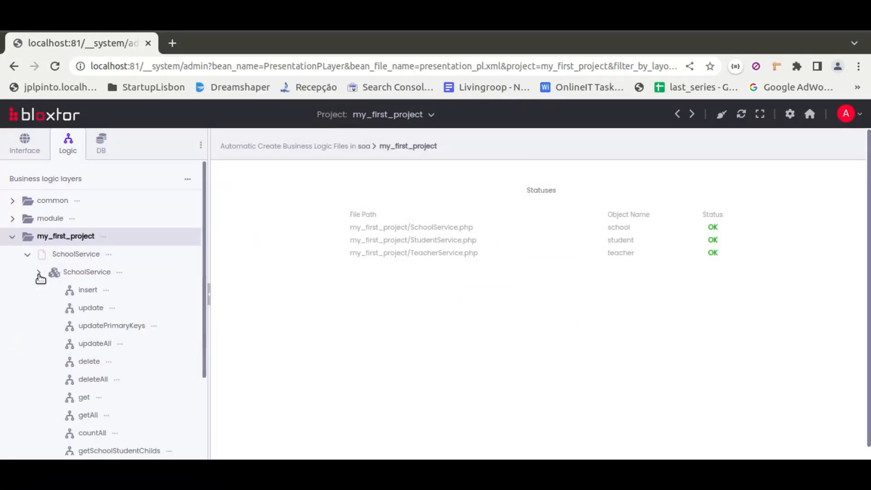
# Install the Bootstrap Automatic Admin template from the store into the project's templates
pyautogui.click(23, 148)
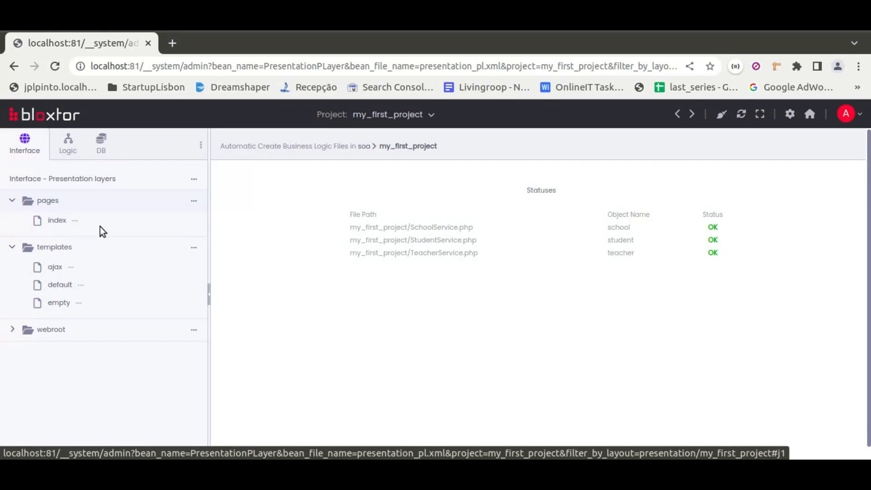
pyautogui.click(193, 247)
pyautogui.click(239, 299)
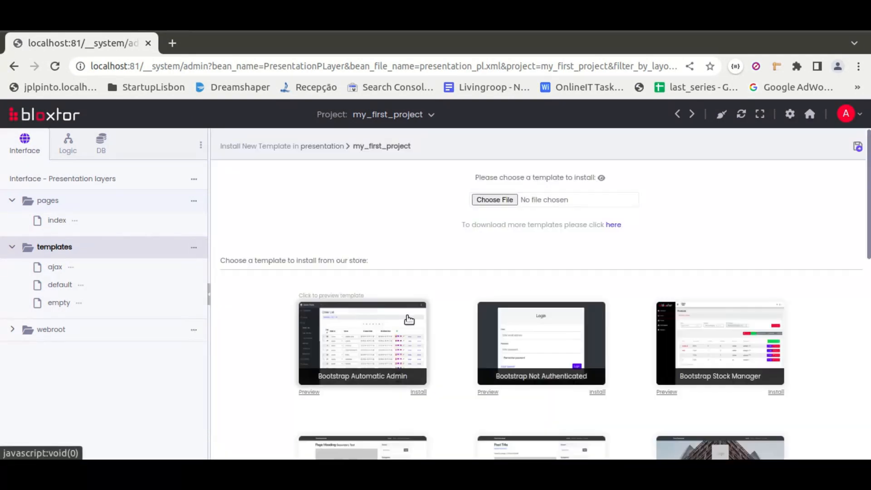
pyautogui.click(418, 392)
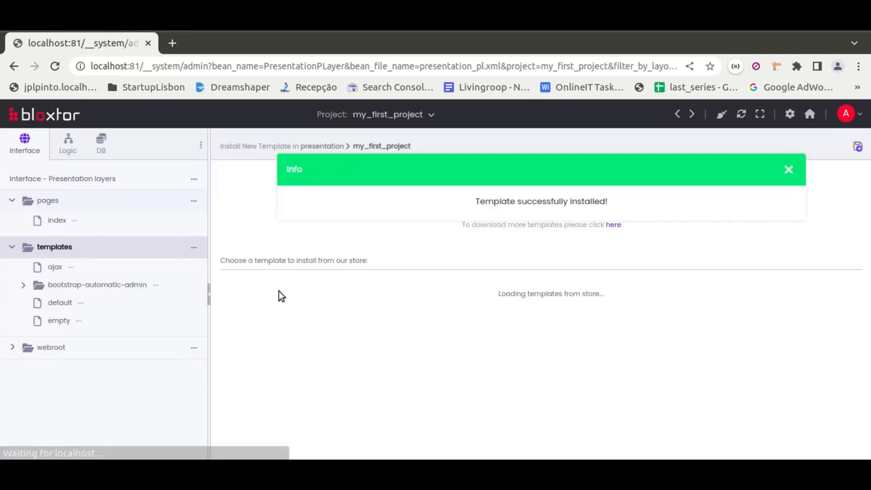
# Remove the existing index page from the project's pages
pyautogui.click(74, 220)
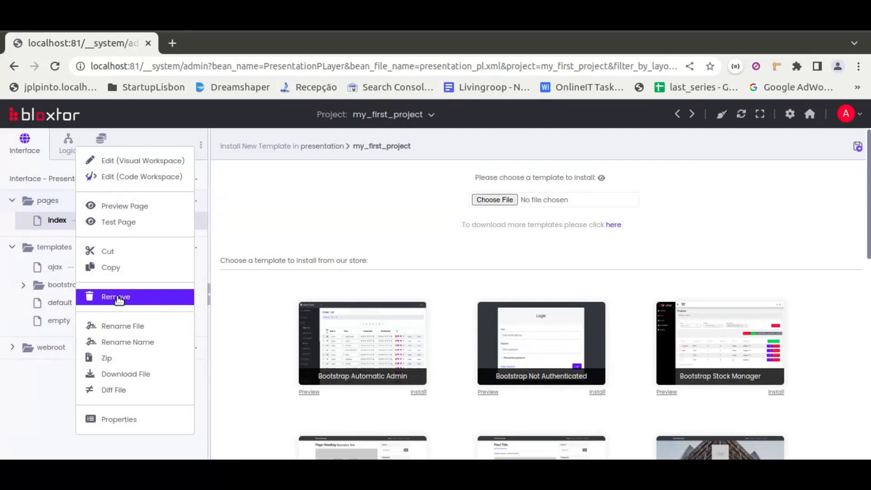
pyautogui.click(116, 297)
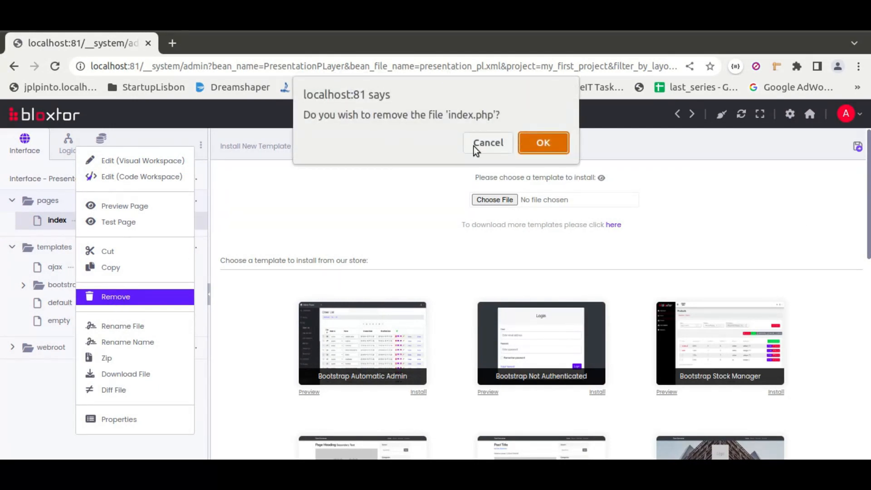
pyautogui.click(526, 148)
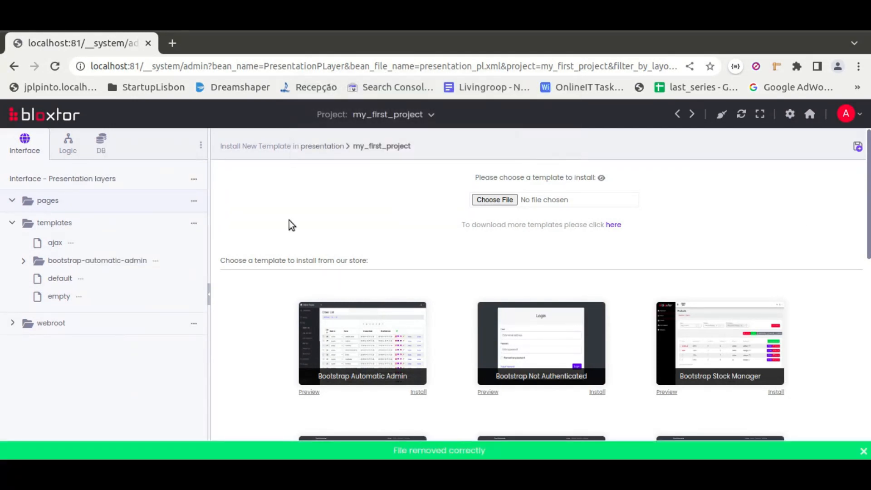
# Start a folder UIs diagram for the pages folder and add a page with the file name index
pyautogui.click(194, 201)
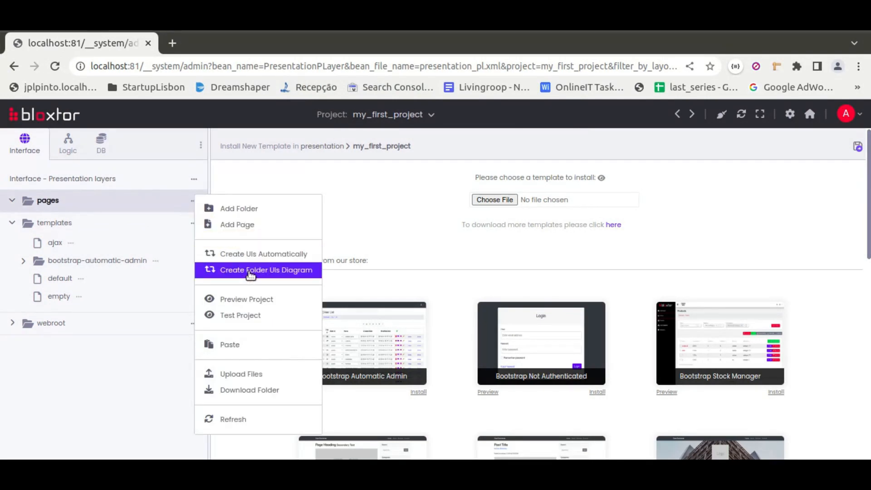
pyautogui.click(287, 273)
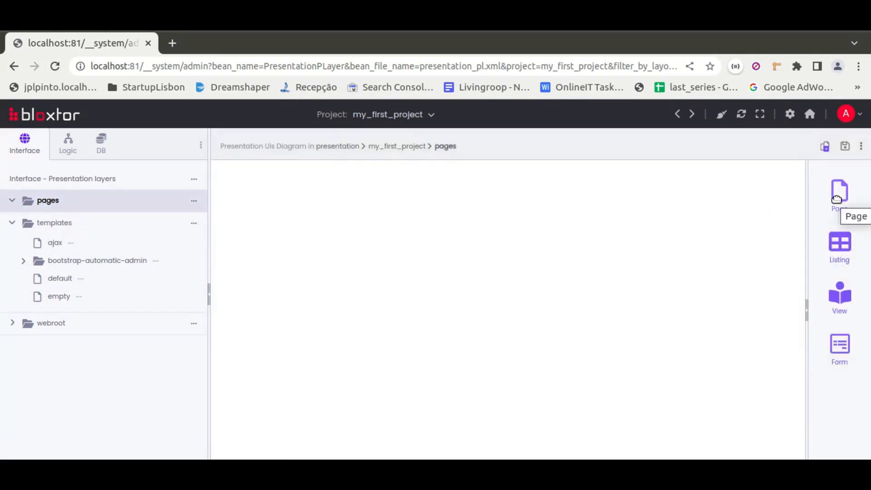
pyautogui.moveTo(836, 198); pyautogui.dragTo(281, 219)
pyautogui.doubleClick(335, 364)
pyautogui.write('index')
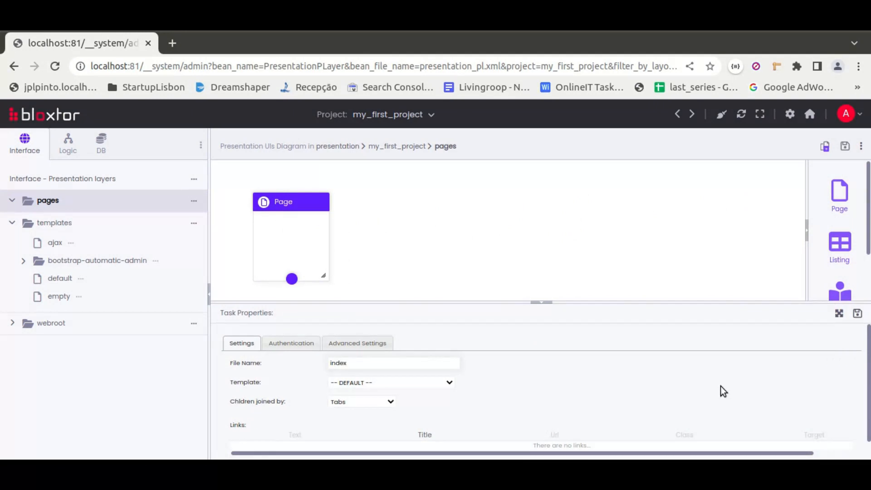
pyautogui.click(857, 314)
# Add a second page beside index in the diagram with the file name list
pyautogui.moveTo(838, 193); pyautogui.dragTo(431, 217)
pyautogui.doubleClick(344, 363)
pyautogui.write('list')
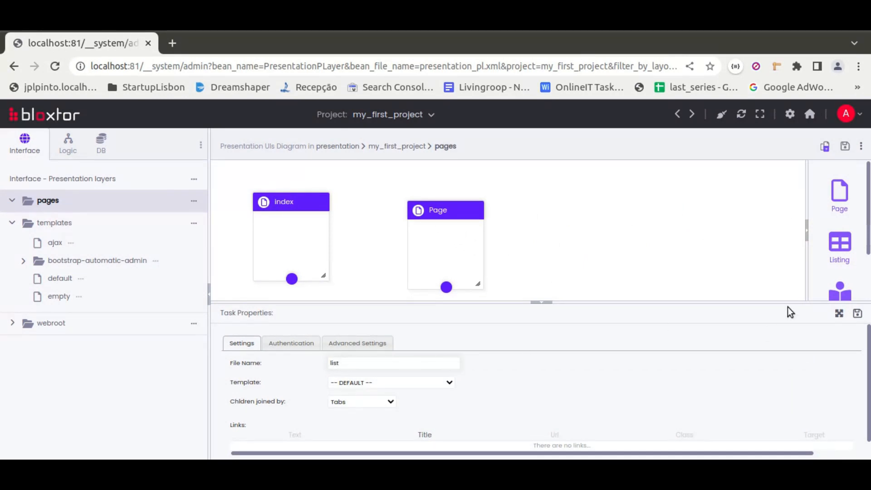
pyautogui.click(857, 313)
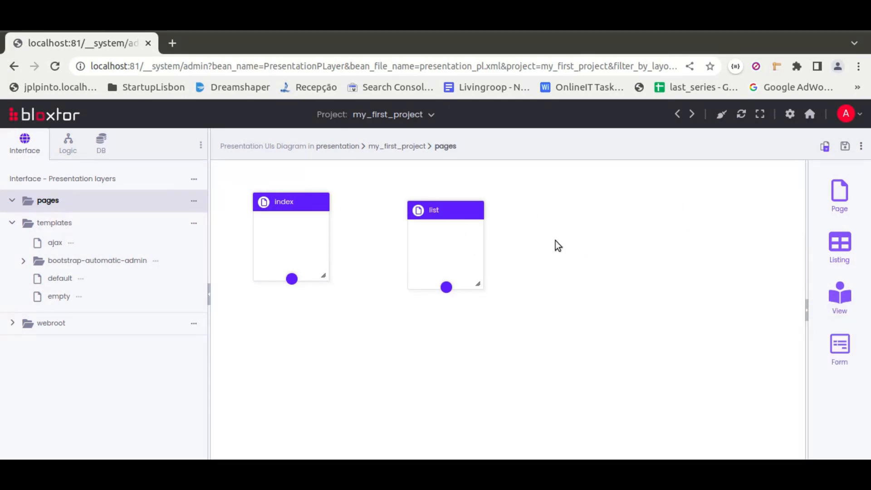
# Add a third page beside list in the diagram with the file name school_teachers
pyautogui.moveTo(839, 192); pyautogui.dragTo(574, 240)
pyautogui.doubleClick(336, 363)
pyautogui.write('school_teachers')
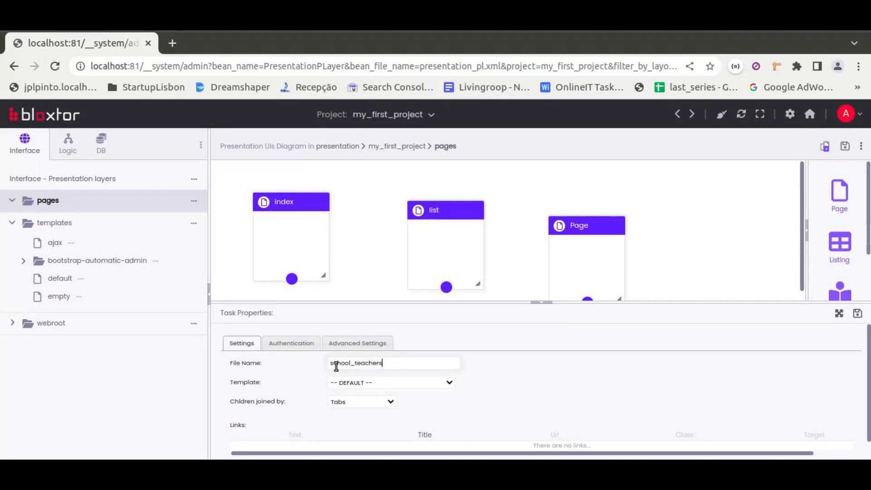
pyautogui.click(857, 313)
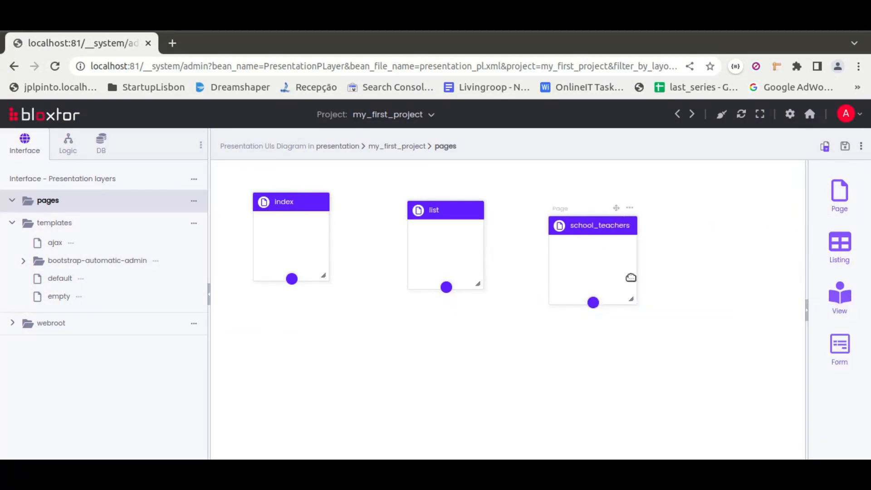
# Place a Listing element inside the list page and rename it School List
pyautogui.moveTo(827, 254); pyautogui.dragTo(433, 250)
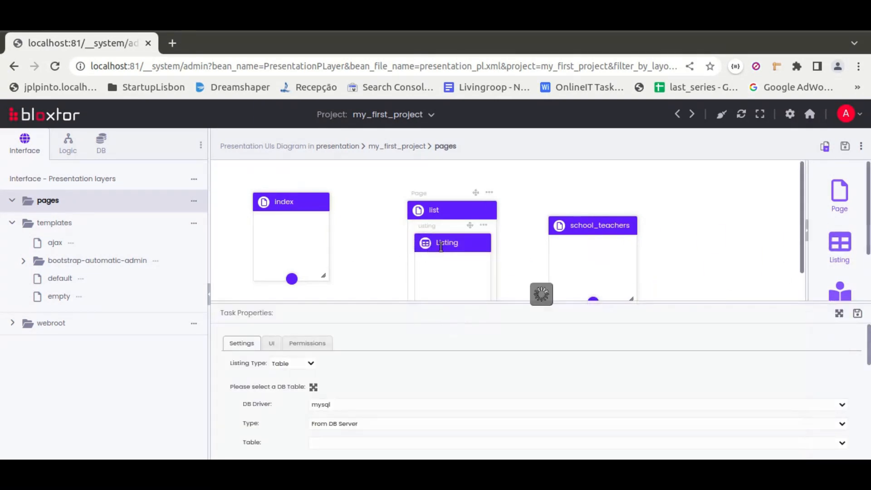
pyautogui.click(437, 243)
pyautogui.write('School')
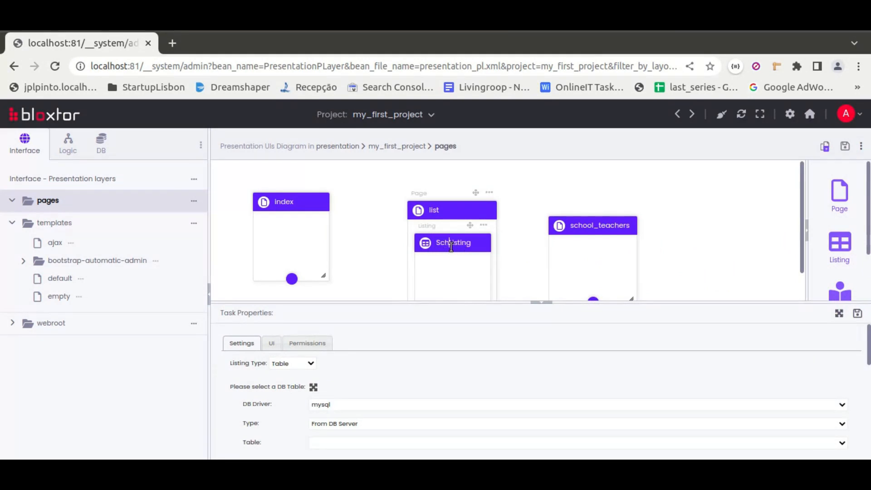
pyautogui.press('Right')
pyautogui.press('BackSpace')
pyautogui.press('BackSpace')
pyautogui.press('BackSpace')
# Set the School List's table type to From DB Diagram and its table to school
pyautogui.scroll(-1, 371, 389)
pyautogui.click(343, 385)
pyautogui.click(321, 408)
pyautogui.click(334, 405)
pyautogui.click(316, 428)
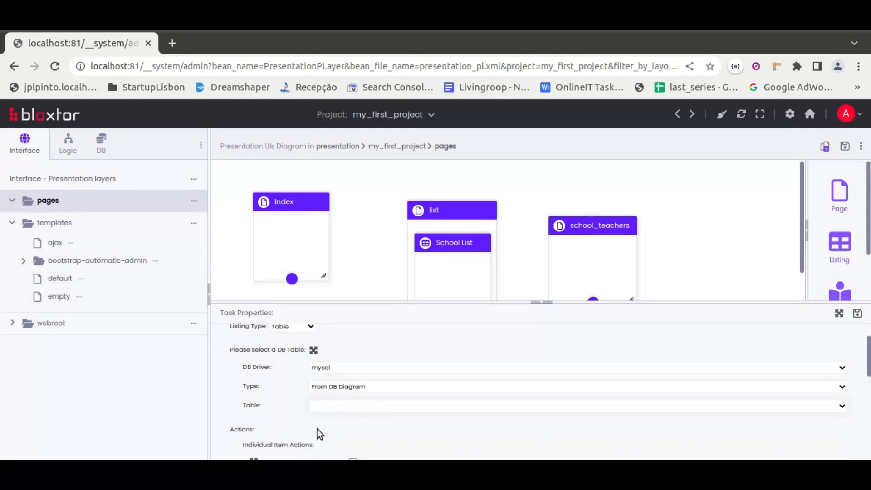
# Enable the School List's add, update and delete actions for individual items and its multiple-item actions
pyautogui.scroll(-3, 270, 380)
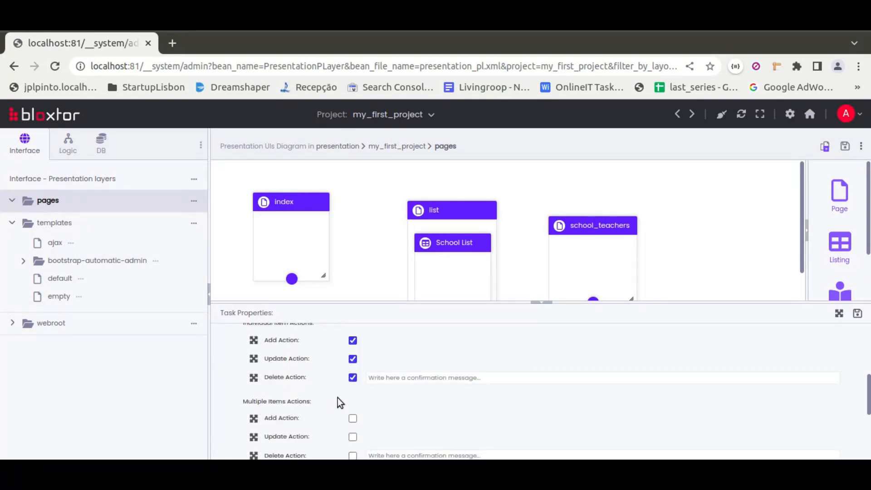
pyautogui.scroll(-2, 338, 398)
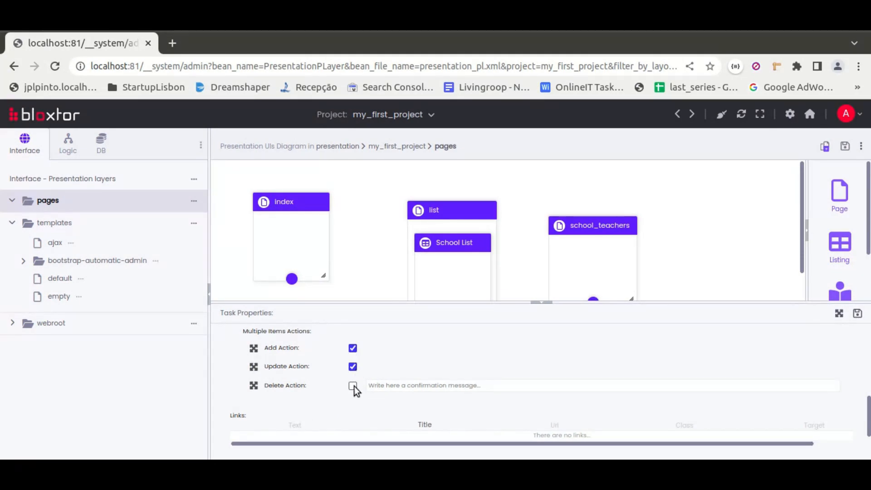
pyautogui.scroll(-2, 314, 382)
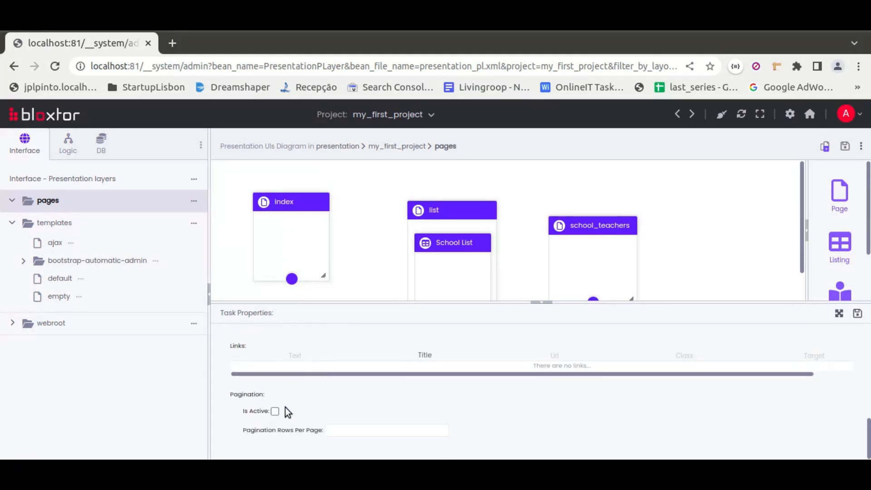
# Activate pagination for the School List with 50 rows per page
pyautogui.click(276, 411)
pyautogui.click(354, 429)
pyautogui.write('50')
# Add two permission entries to the School List and assign both to the admin user
pyautogui.scroll(6, 351, 428)
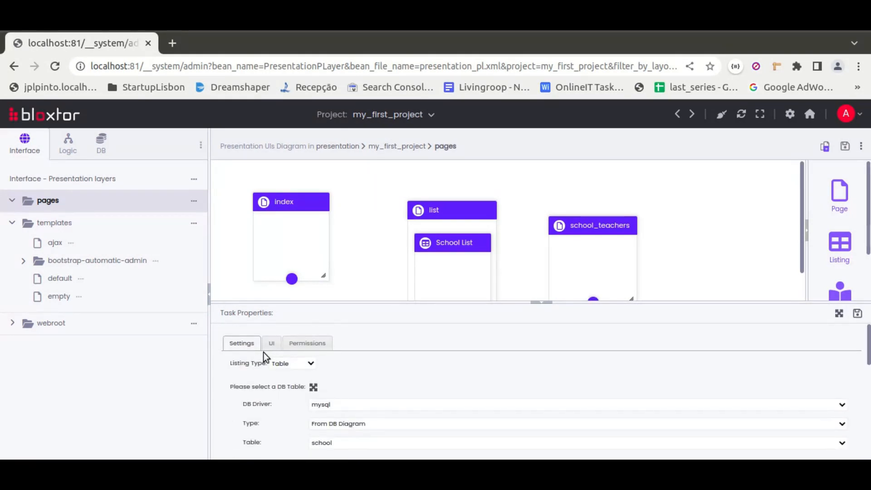
pyautogui.click(271, 347)
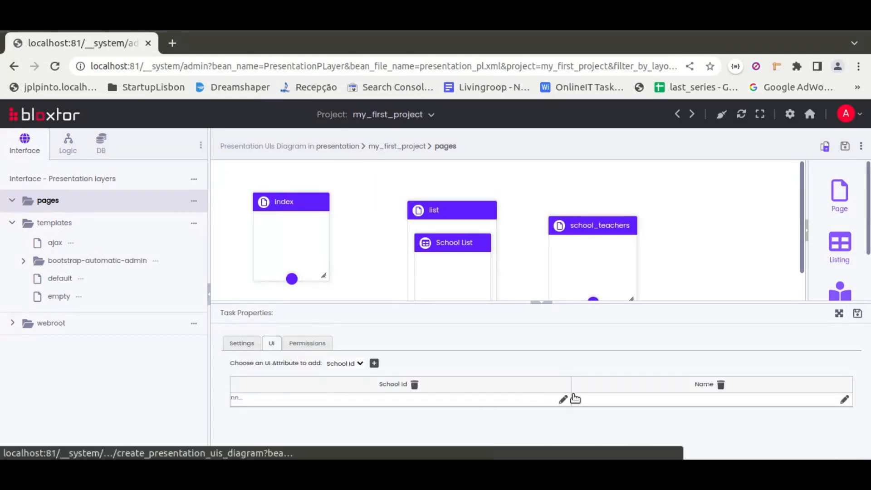
pyautogui.click(309, 343)
pyautogui.click(615, 375)
pyautogui.click(614, 374)
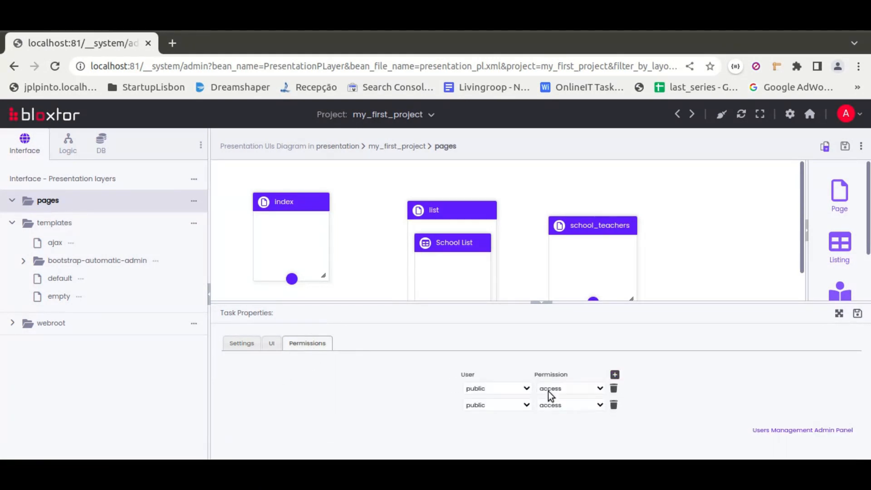
pyautogui.click(486, 389)
pyautogui.click(481, 410)
pyautogui.click(488, 405)
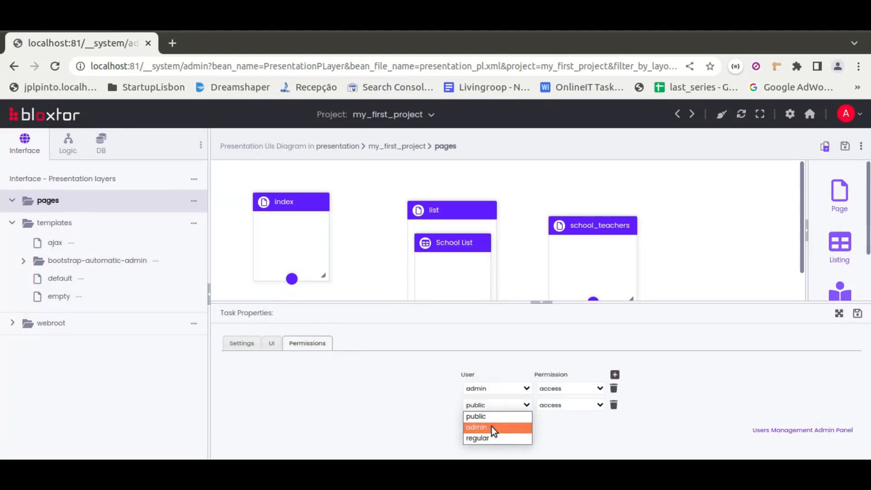
pyautogui.click(492, 436)
pyautogui.click(504, 407)
pyautogui.click(474, 427)
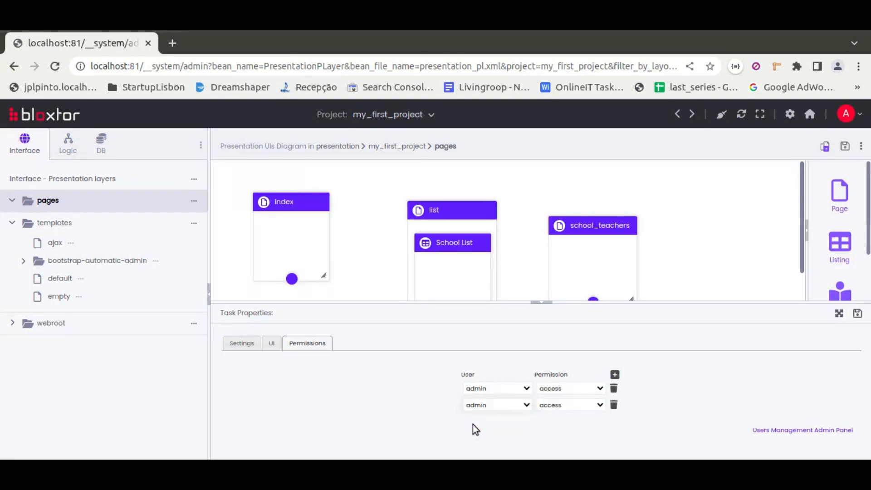
# Set the School List's two admin permissions to write and delete, and save its properties
pyautogui.click(551, 388)
pyautogui.click(555, 410)
pyautogui.click(554, 404)
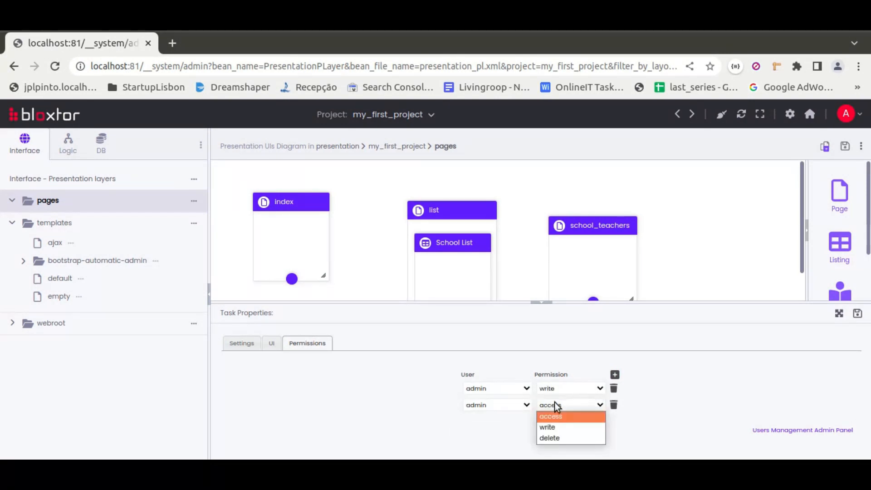
pyautogui.click(551, 439)
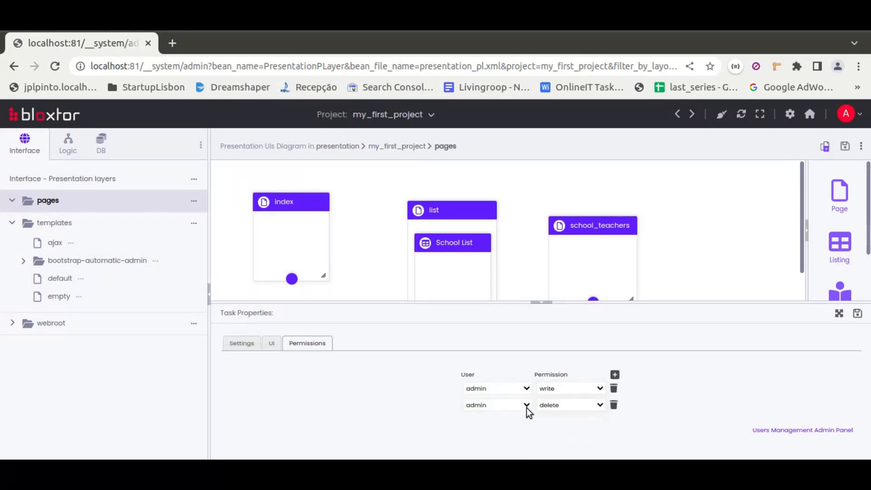
pyautogui.click(856, 313)
# Place a Listing element inside the school_teachers page and name it School Teachers Listing
pyautogui.moveTo(830, 245); pyautogui.dragTo(581, 256)
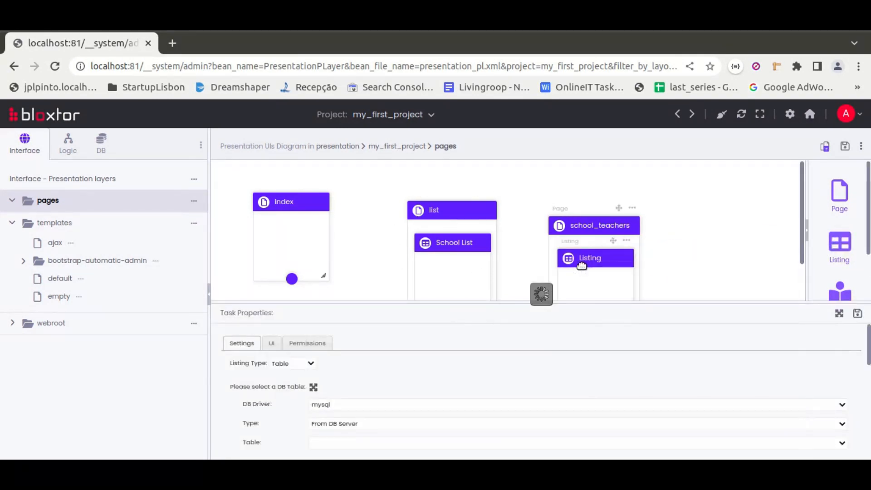
pyautogui.write('School Teachers')
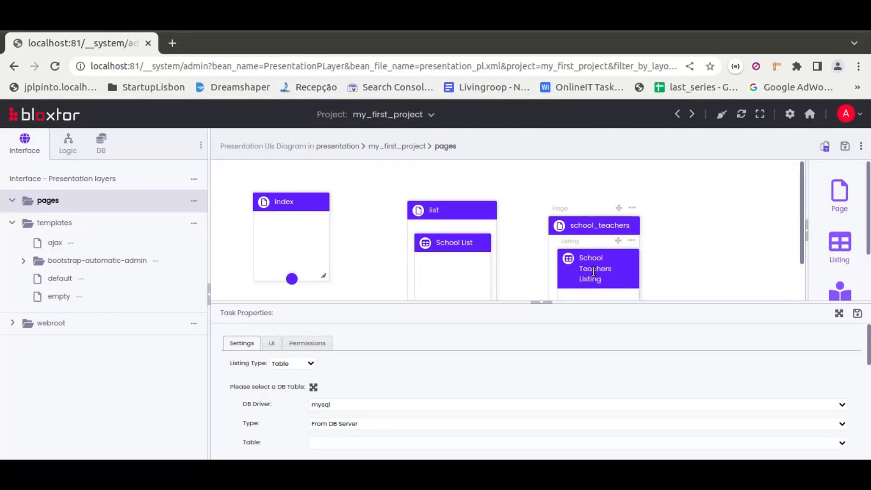
# Set the School Teachers Listing's table type to From DB Diagram and its table to teacher
pyautogui.click(339, 426)
pyautogui.click(336, 449)
pyautogui.scroll(-1, 294, 389)
pyautogui.click(346, 372)
pyautogui.click(320, 415)
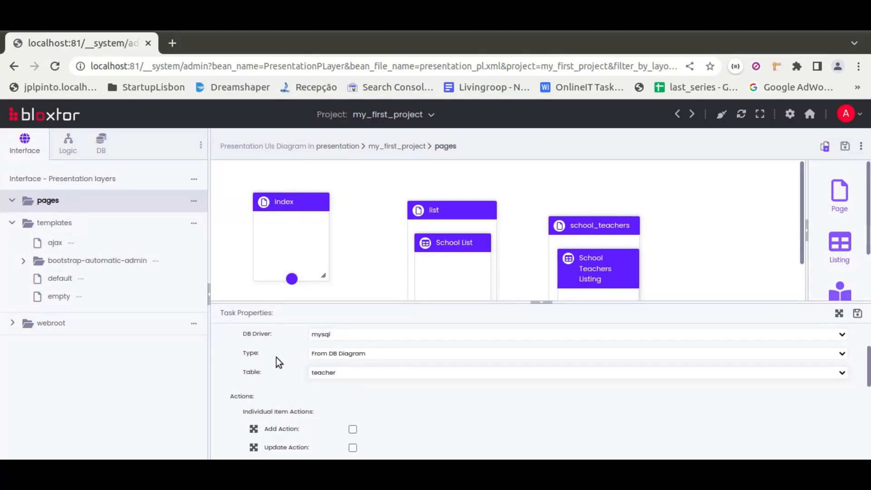
# Expand the School Teachers Listing's table options and set the table parent to school
pyautogui.scroll(1, 276, 357)
pyautogui.scroll(-1, 281, 392)
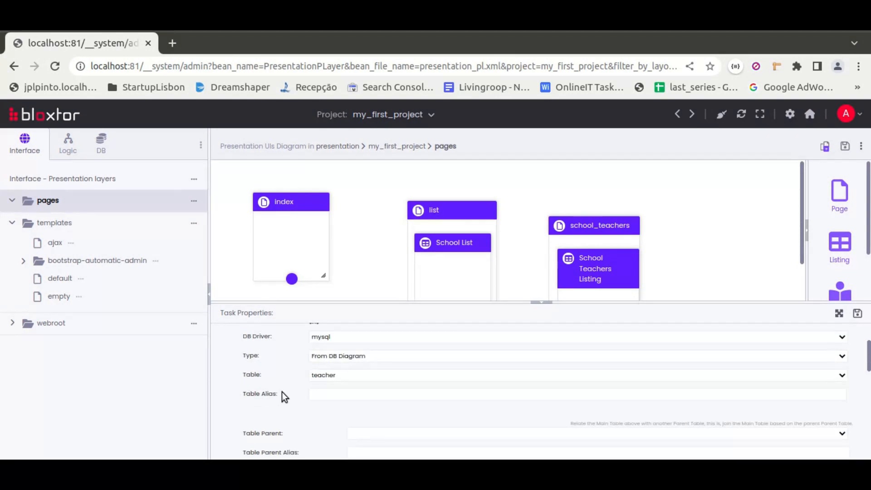
pyautogui.click(365, 432)
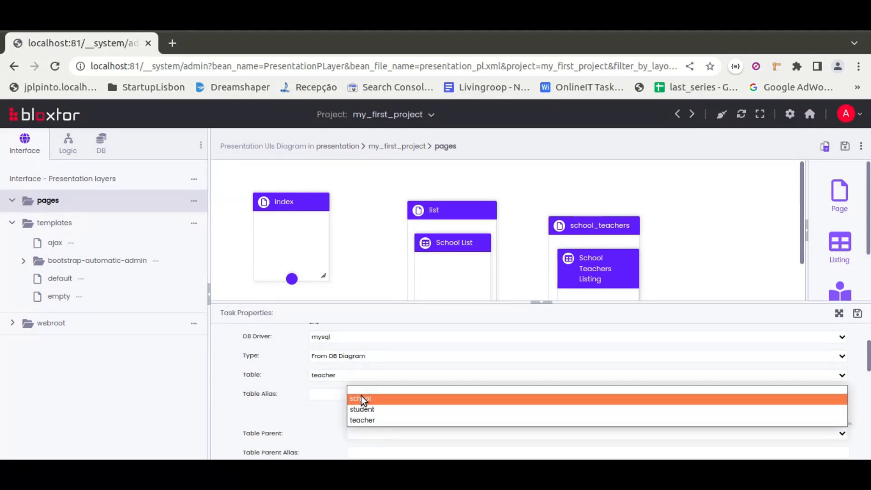
pyautogui.click(361, 396)
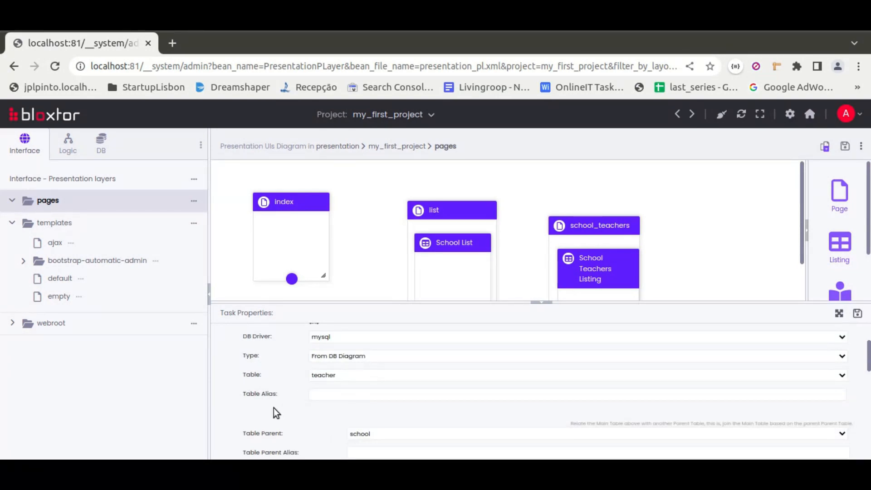
# Enable the School Teachers Listing's add, update and delete actions for individual items and its add action for multiple items
pyautogui.scroll(-5, 271, 404)
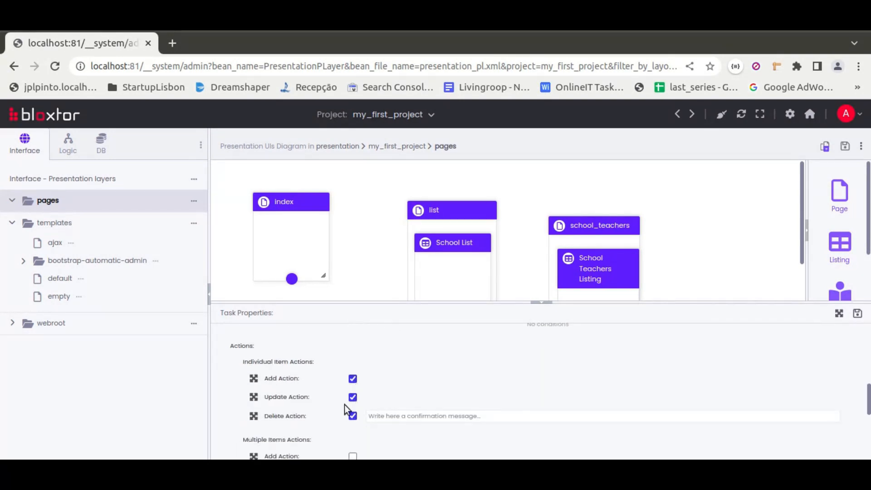
pyautogui.scroll(-3, 344, 405)
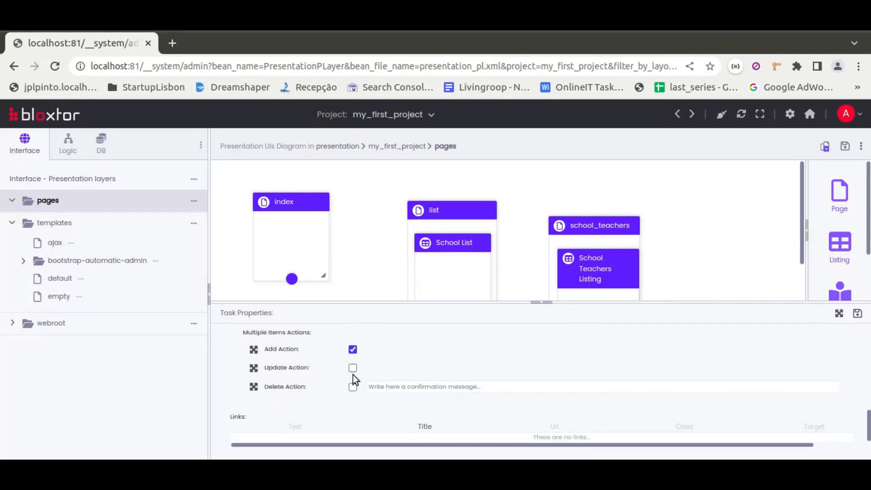
pyautogui.scroll(10, 330, 398)
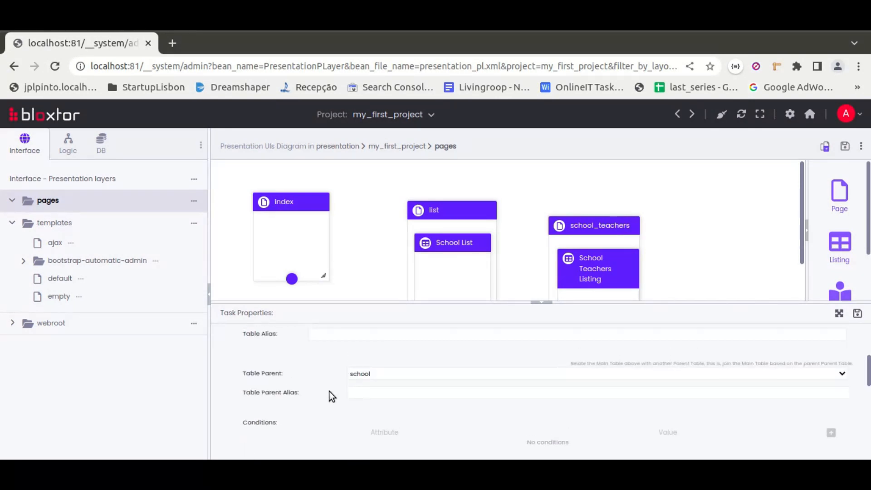
# Relate the School Id attribute with a List from a DB Table, using the From DB Diagram table school and name as attribute label
pyautogui.click(272, 344)
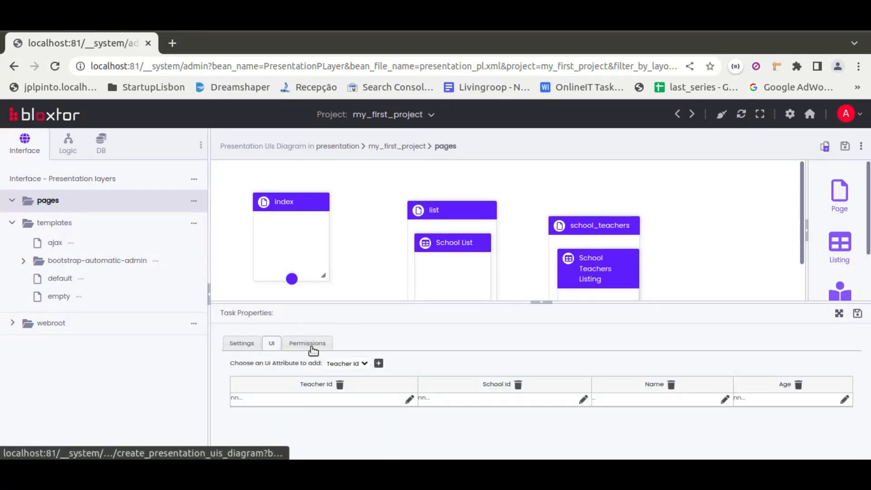
pyautogui.click(436, 247)
pyautogui.click(434, 265)
pyautogui.click(375, 284)
pyautogui.click(354, 289)
pyautogui.click(353, 289)
pyautogui.click(362, 304)
pyautogui.click(361, 302)
pyautogui.click(357, 328)
pyautogui.click(355, 333)
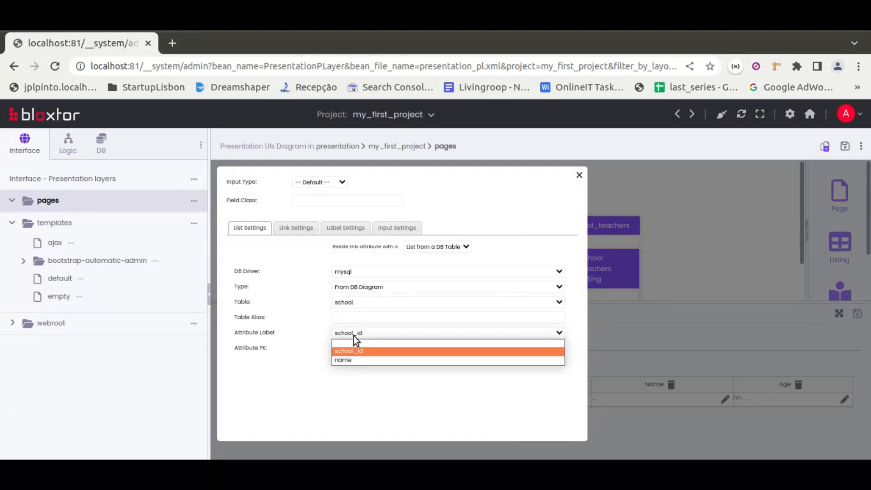
pyautogui.click(358, 360)
pyautogui.click(577, 176)
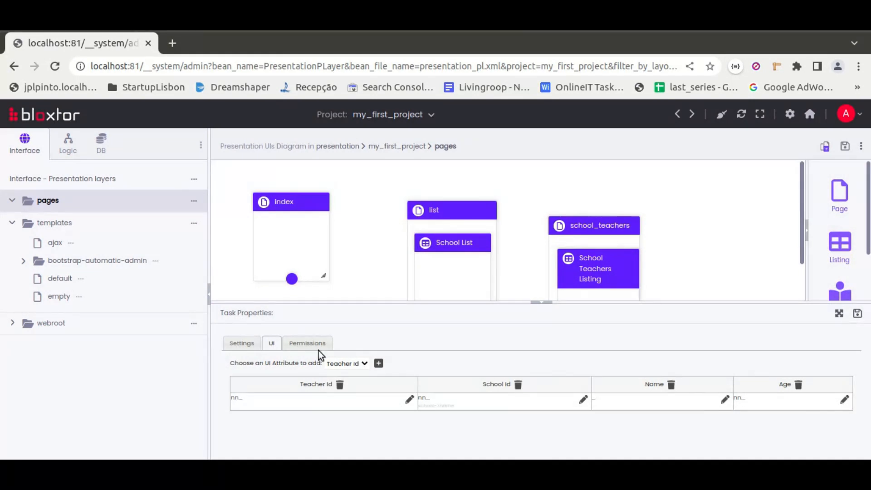
# Add two permission entries to the School Teachers Listing and assign both to the admin user
pyautogui.click(295, 343)
pyautogui.click(614, 375)
pyautogui.click(614, 375)
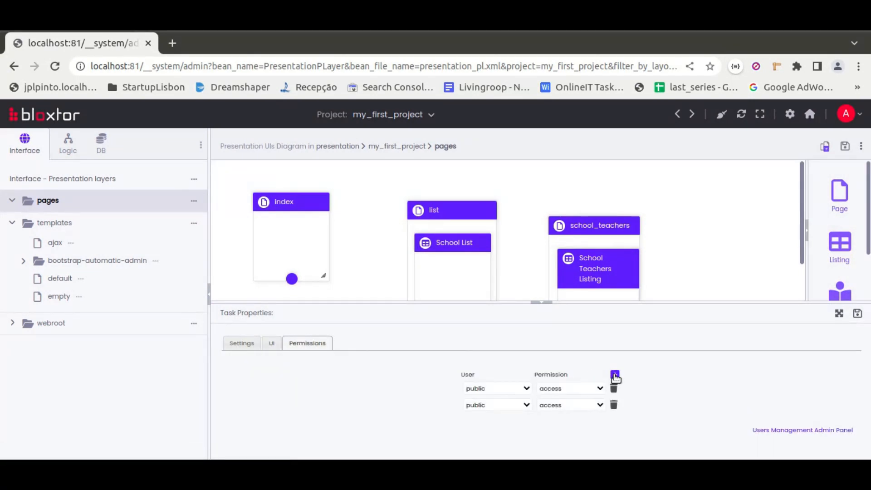
pyautogui.click(496, 388)
pyautogui.click(475, 410)
pyautogui.click(478, 405)
pyautogui.click(483, 427)
# Set the School Teachers Listing's two admin permissions to write and delete, and save its properties
pyautogui.click(567, 388)
pyautogui.click(550, 411)
pyautogui.click(547, 405)
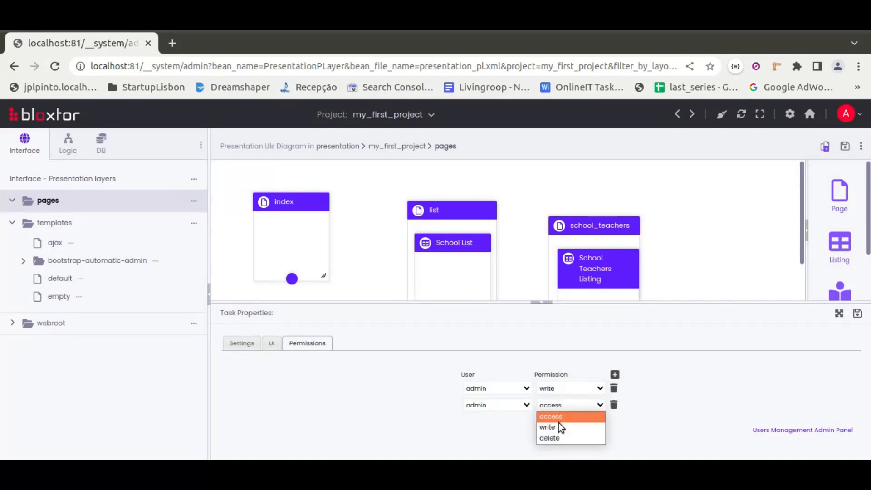
pyautogui.click(557, 438)
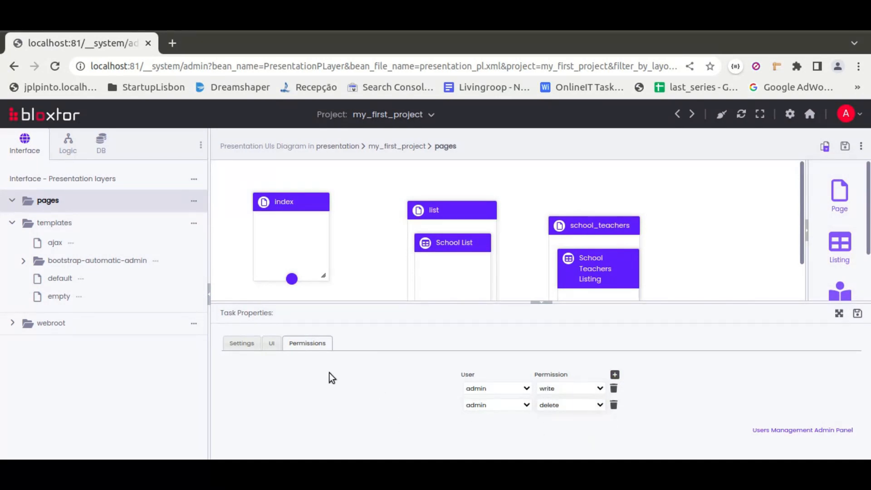
pyautogui.click(857, 312)
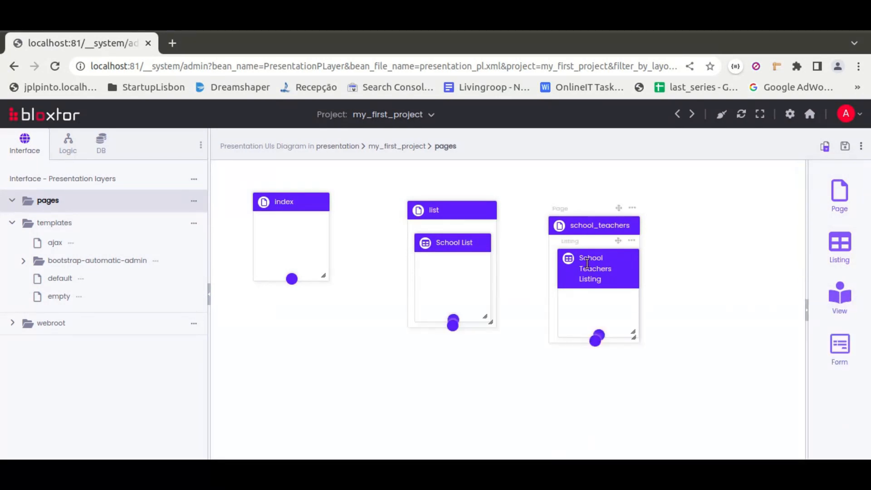
# Set the index page's authentication type to Only authenticated users
pyautogui.doubleClick(313, 201)
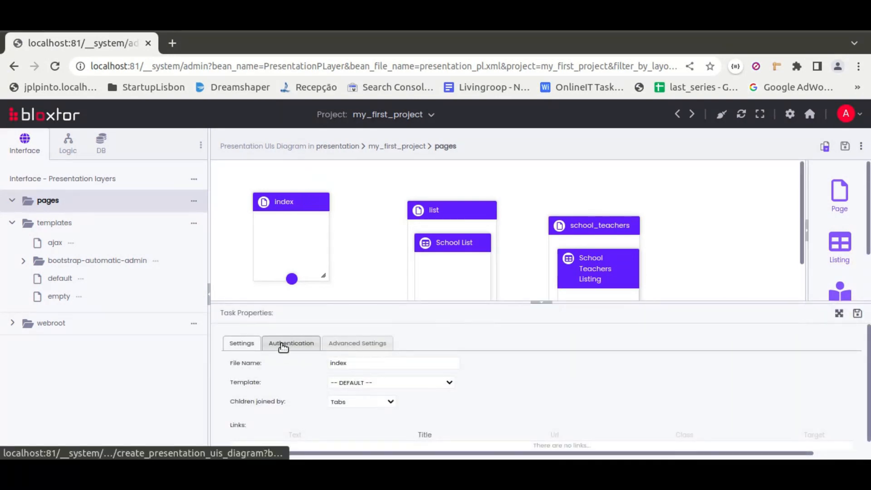
pyautogui.click(283, 346)
pyautogui.click(447, 363)
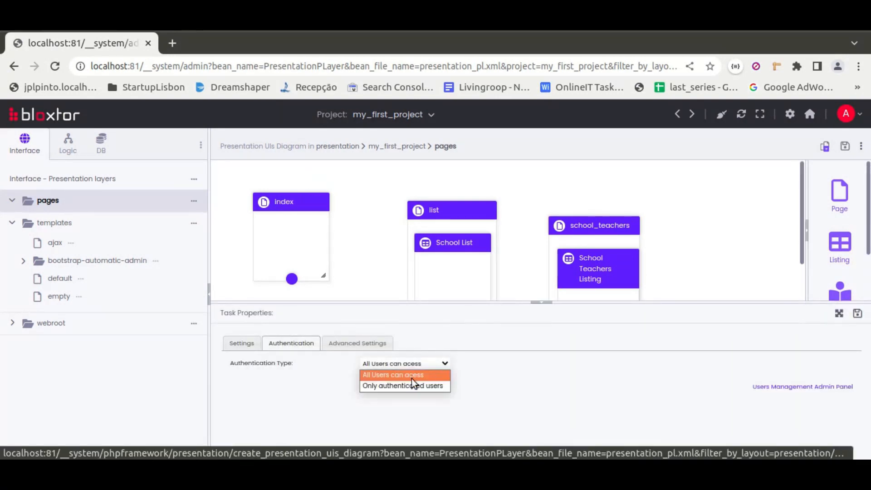
pyautogui.click(385, 386)
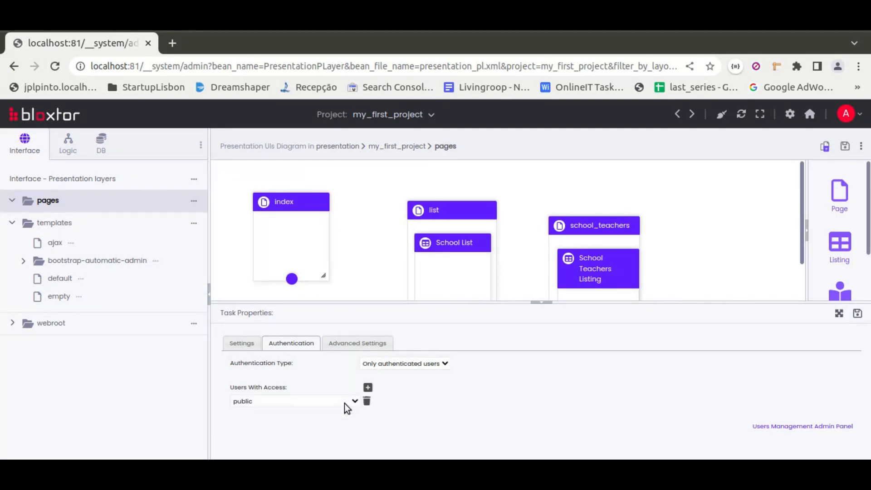
# Give the admin and regular users access to the index page and save its properties
pyautogui.click(346, 402)
pyautogui.click(241, 420)
pyautogui.click(366, 388)
pyautogui.click(292, 416)
pyautogui.click(272, 450)
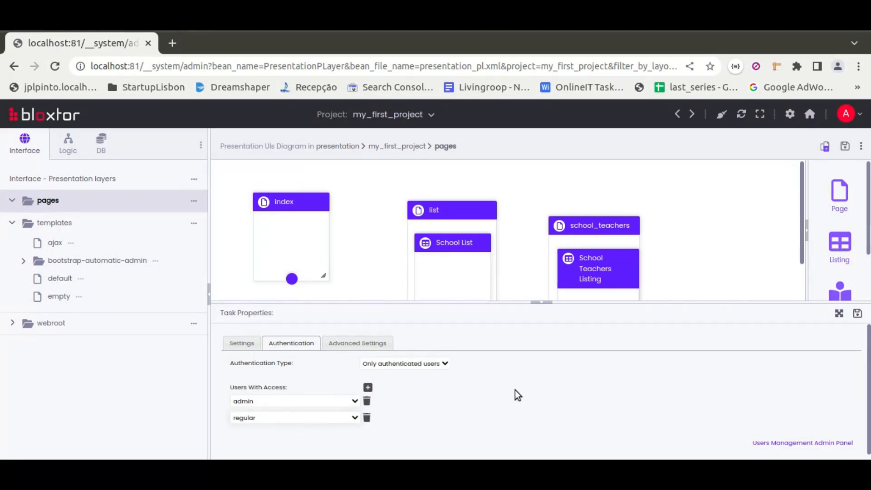
pyautogui.click(857, 313)
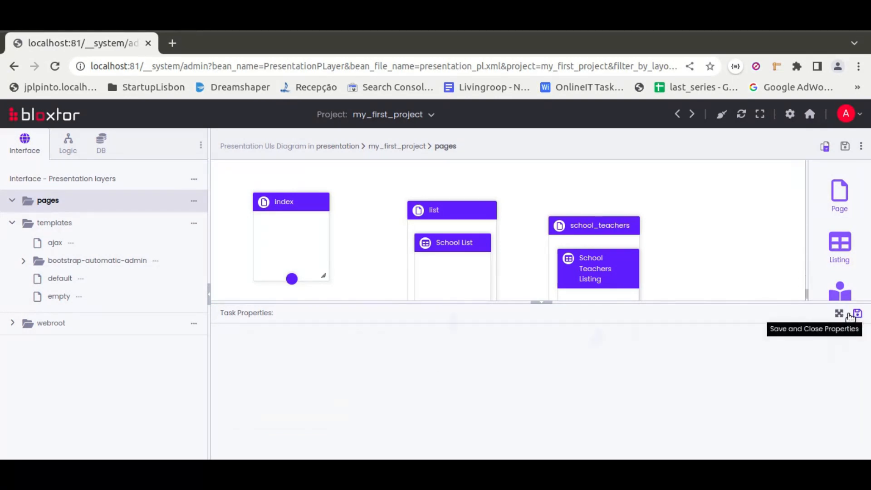
# Set the list page's authentication type to Only authenticated users
pyautogui.doubleClick(462, 214)
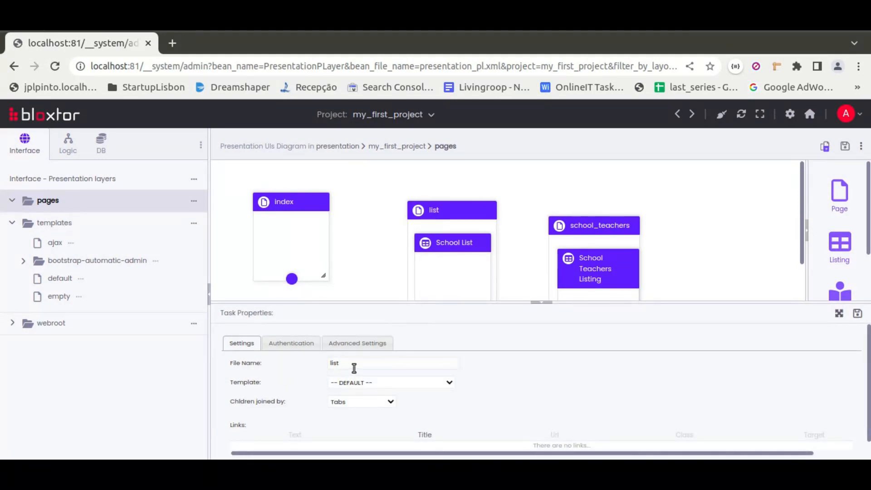
pyautogui.click(292, 345)
pyautogui.click(414, 363)
pyautogui.click(410, 384)
# Give the admin and regular users access to the list page and save its properties
pyautogui.click(338, 389)
pyautogui.click(367, 386)
pyautogui.click(295, 417)
pyautogui.click(295, 414)
pyautogui.click(278, 418)
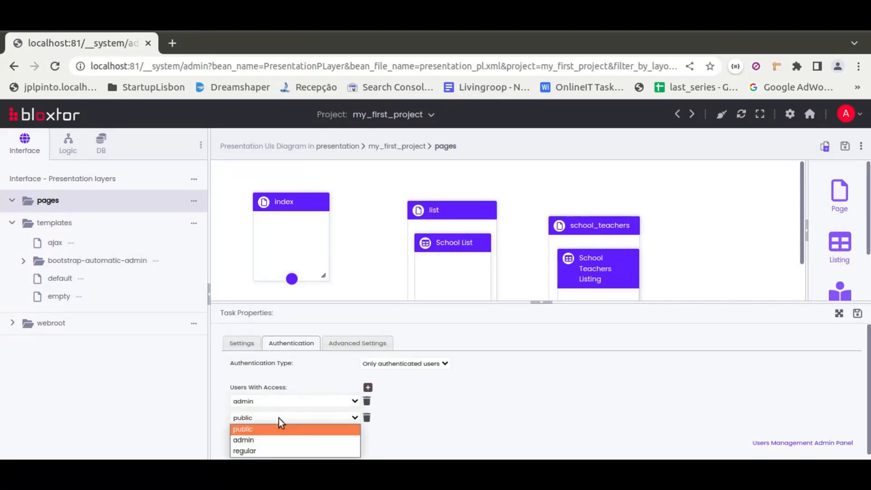
pyautogui.click(256, 449)
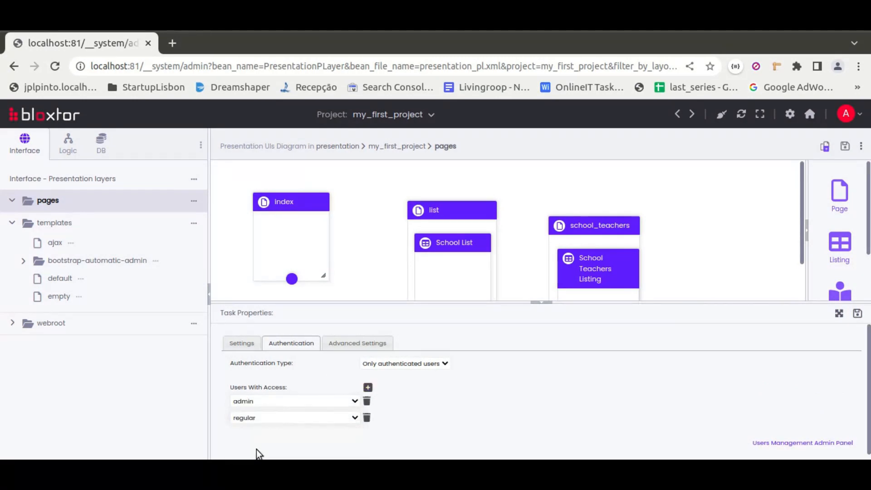
pyautogui.click(857, 313)
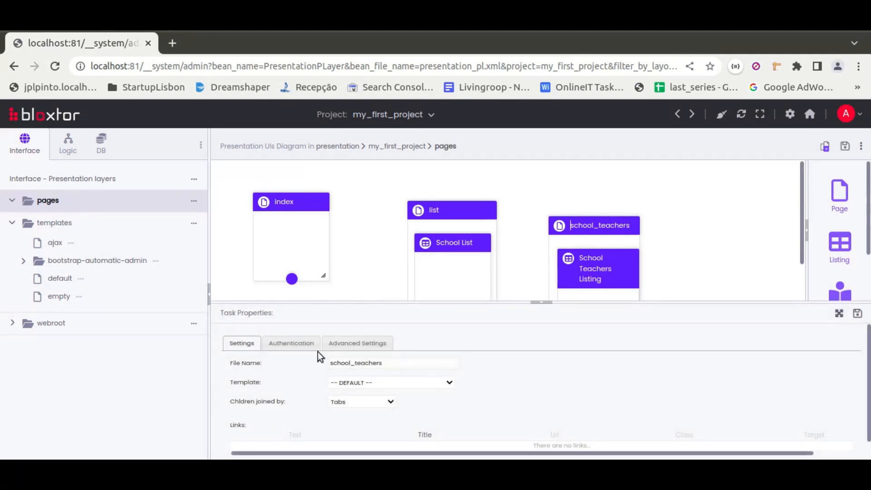
# Set the school_teachers page's authentication type to Only authenticated users
pyautogui.click(309, 344)
pyautogui.click(426, 366)
pyautogui.click(412, 382)
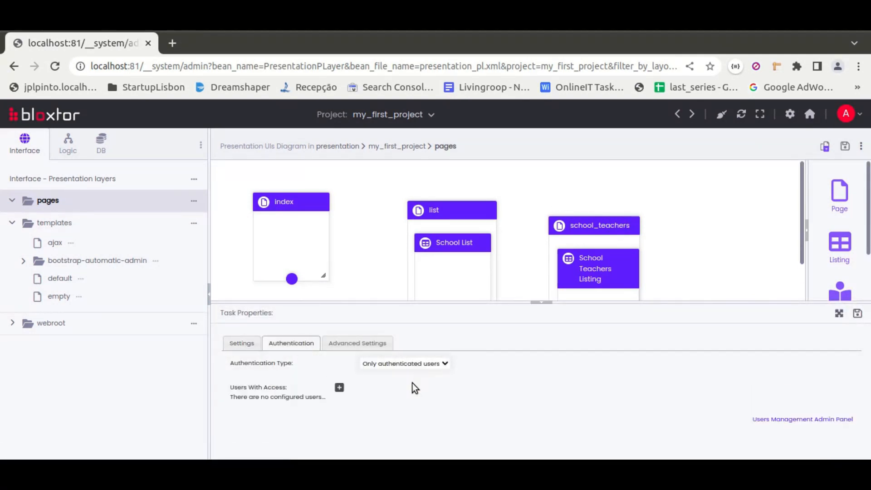
# Add two users with access to the school_teachers page, admin and regular
pyautogui.click(338, 387)
pyautogui.click(367, 386)
pyautogui.click(305, 399)
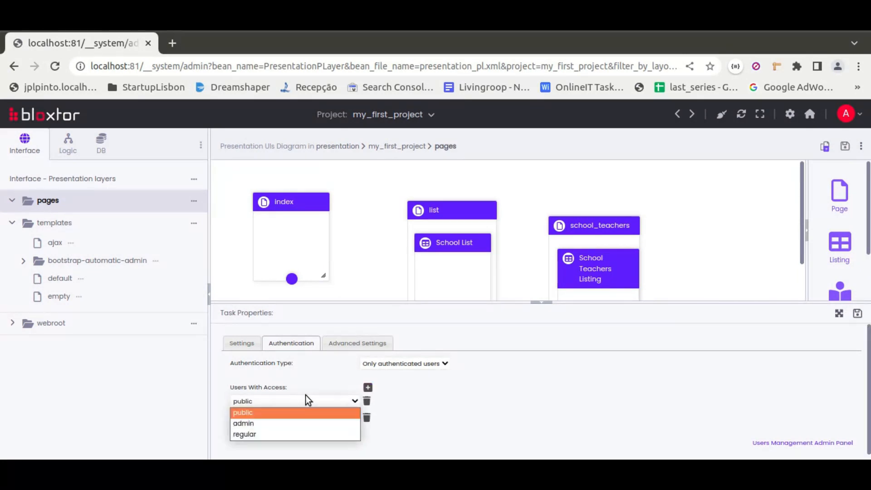
pyautogui.click(245, 422)
pyautogui.click(260, 416)
pyautogui.click(258, 448)
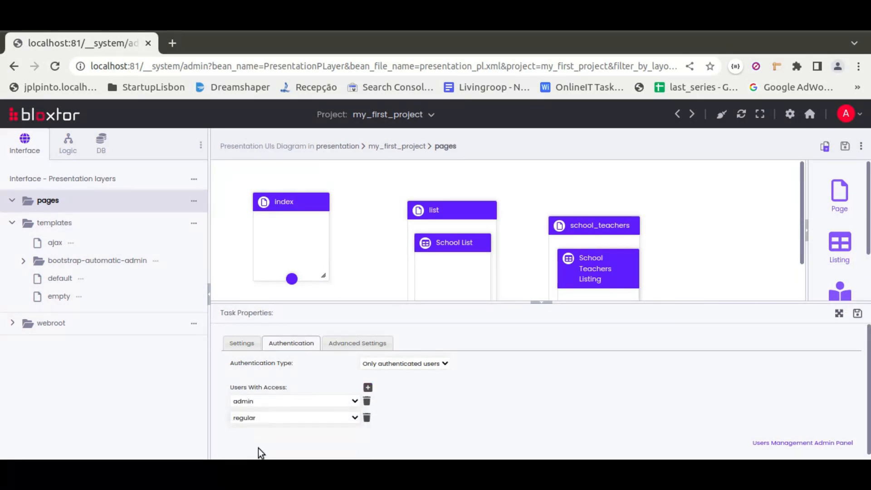
# Save the school_teachers page's properties, and connect the index page to the list page with a link labelled "View all"
pyautogui.click(857, 312)
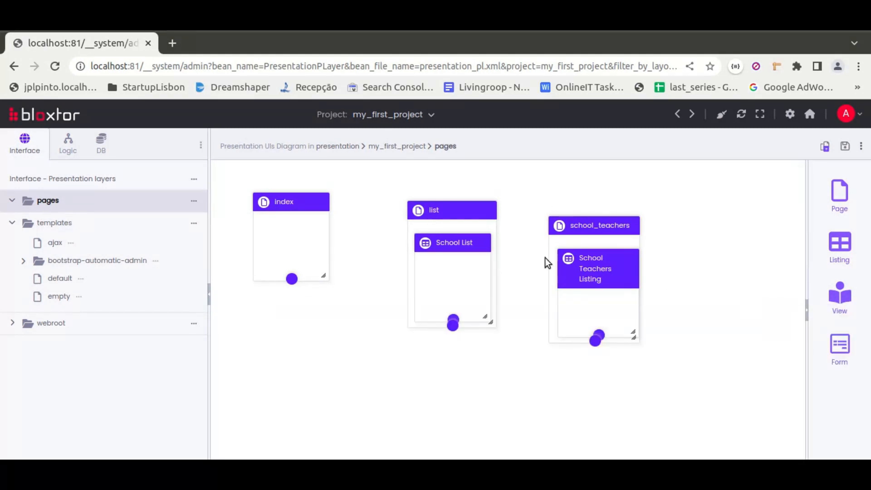
pyautogui.moveTo(291, 277); pyautogui.dragTo(408, 284)
pyautogui.rightClick(408, 268)
pyautogui.click(421, 278)
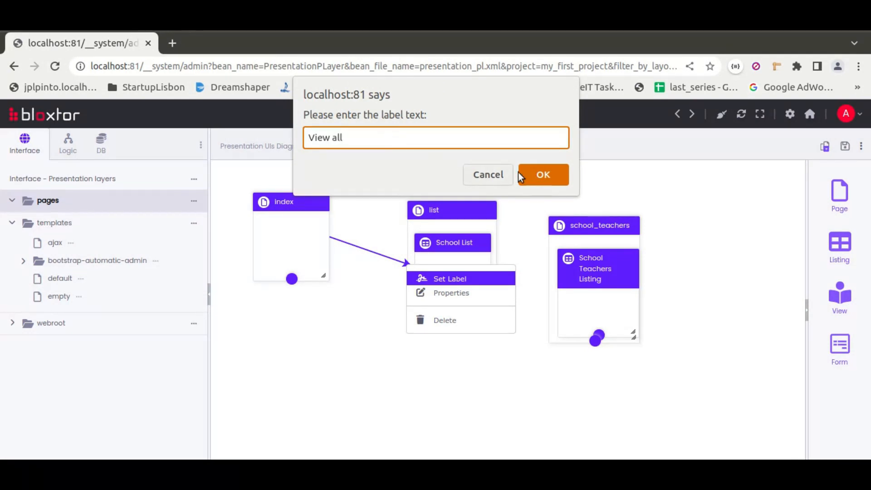
pyautogui.click(532, 173)
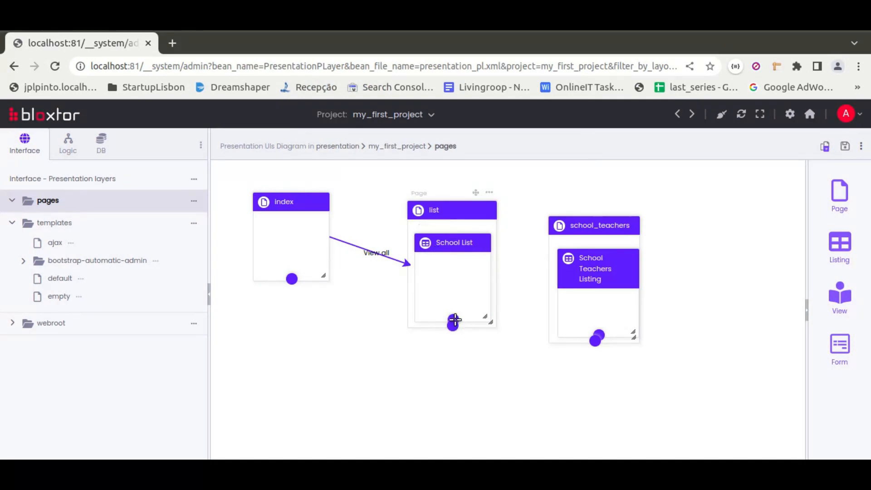
# Make the list page slightly taller and link its School List listing to the school_teachers page with the label "view school teachers"
pyautogui.moveTo(485, 331); pyautogui.dragTo(486, 343)
pyautogui.moveTo(453, 320); pyautogui.dragTo(572, 270)
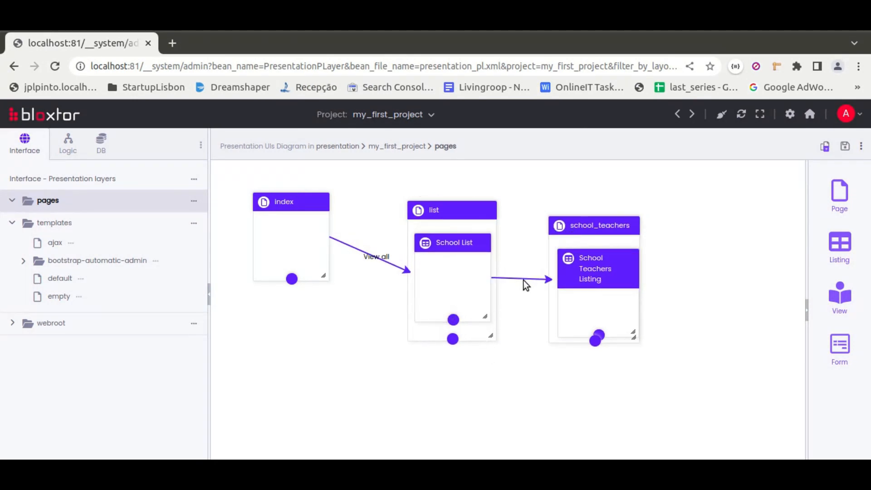
pyautogui.rightClick(547, 284)
pyautogui.click(550, 294)
pyautogui.write('view ')
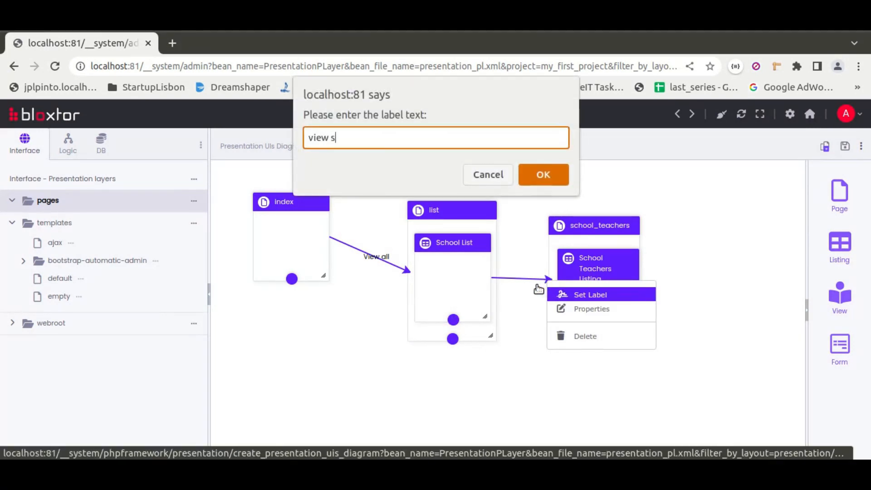
pyautogui.write('school teachers')
pyautogui.click(542, 174)
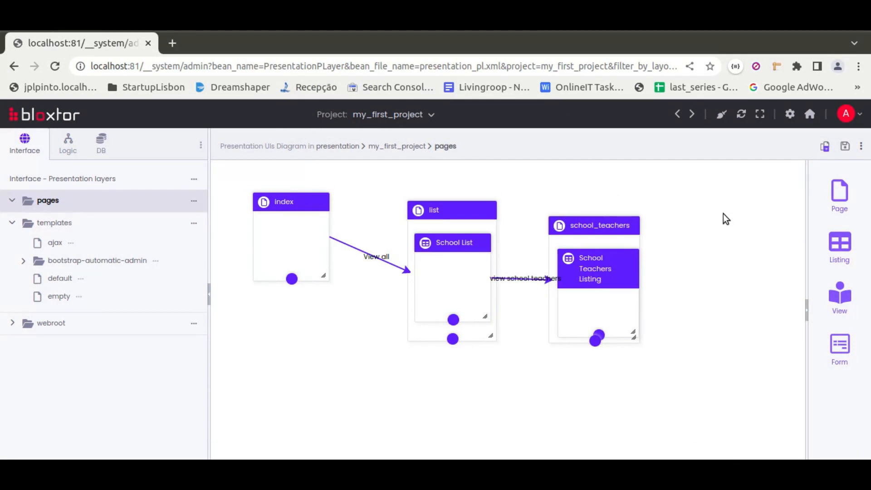
# Set the index page's template to bootstrap-automatic-admin/authenticated-2 and save its properties
pyautogui.doubleClick(303, 203)
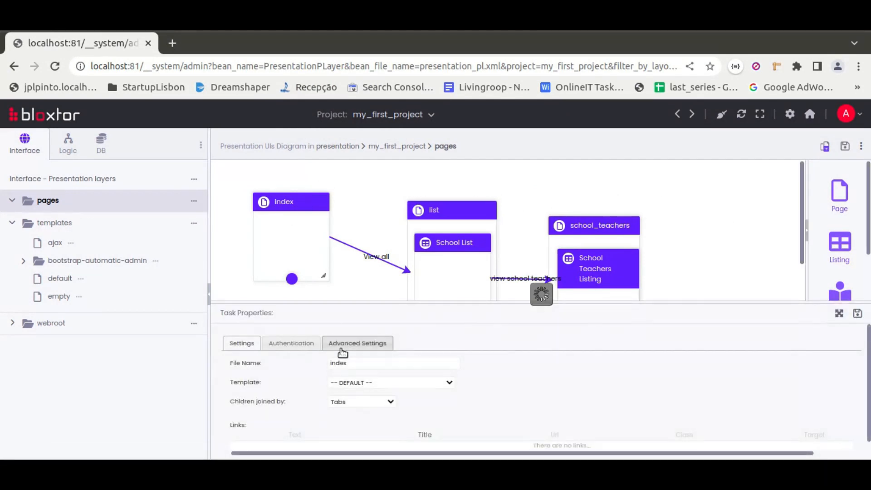
pyautogui.click(371, 384)
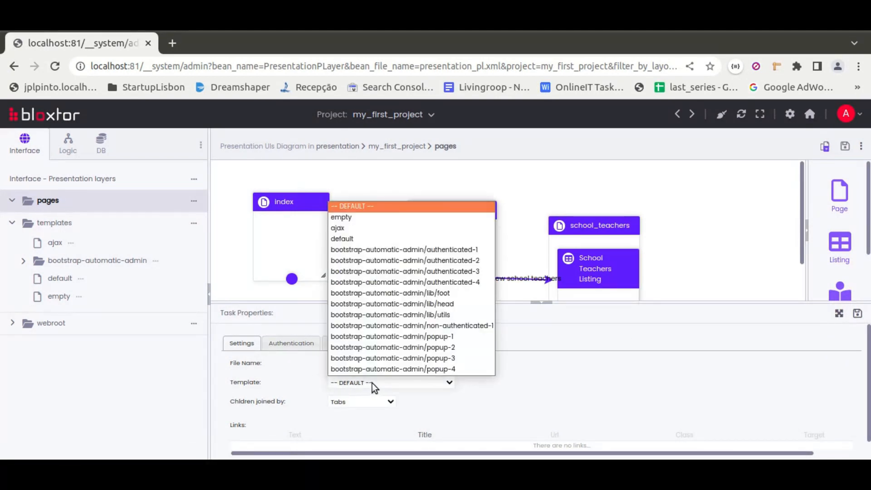
pyautogui.click(456, 261)
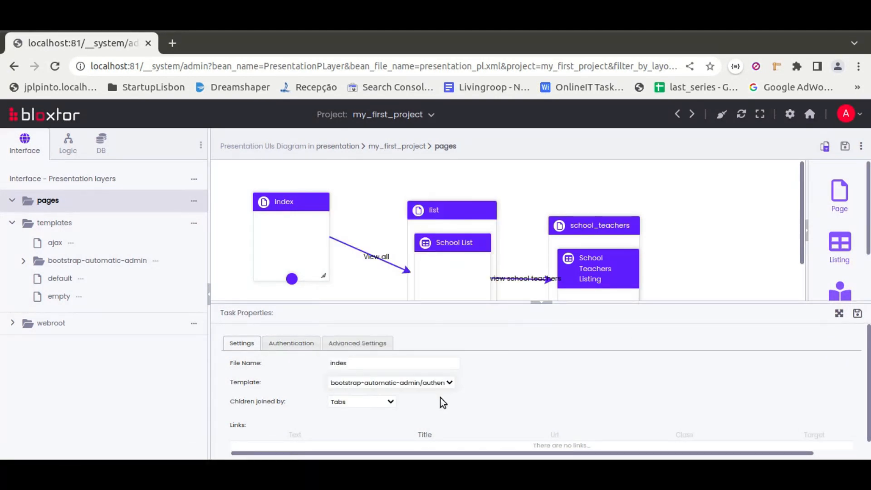
pyautogui.click(857, 314)
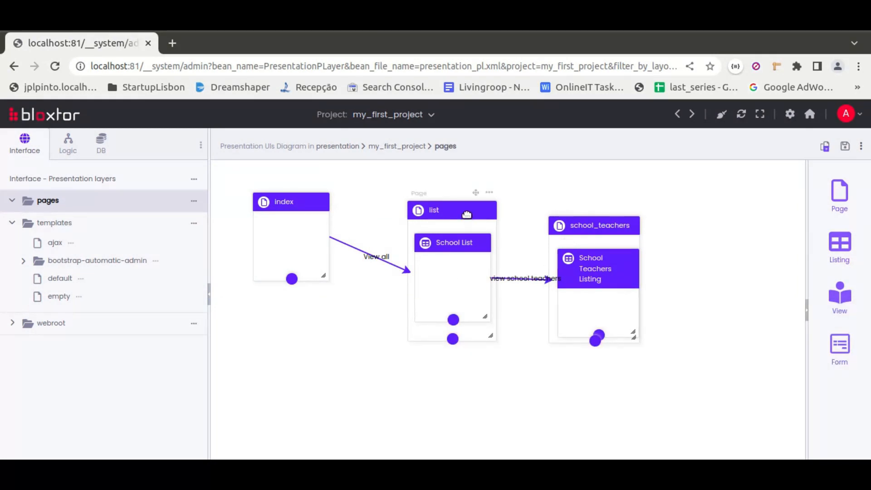
# Set the list page's template to bootstrap-automatic-admin/authenticated-3 and save its properties
pyautogui.doubleClick(465, 212)
pyautogui.click(356, 381)
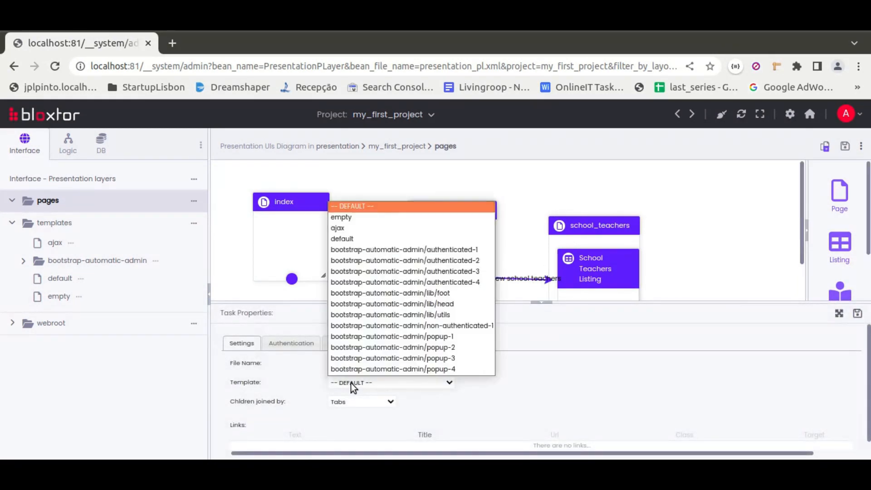
pyautogui.click(465, 270)
pyautogui.click(857, 313)
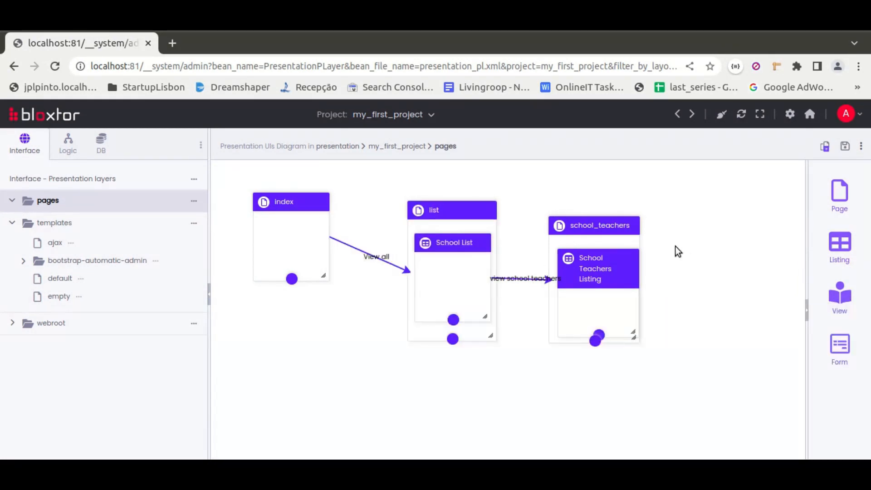
# Give the school_teachers page the bootstrap-automatic-admin/authenticated-2 template, join its children One after Another, and save its properties
pyautogui.doubleClick(628, 225)
pyautogui.click(357, 381)
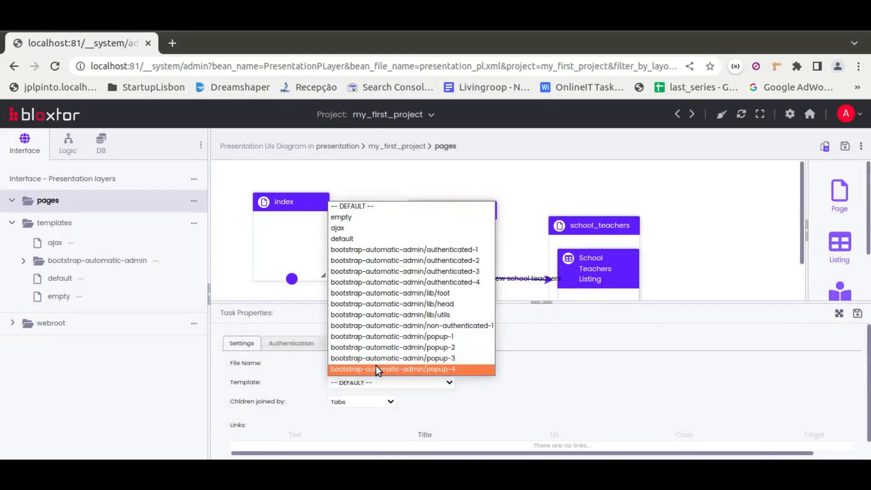
pyautogui.click(440, 262)
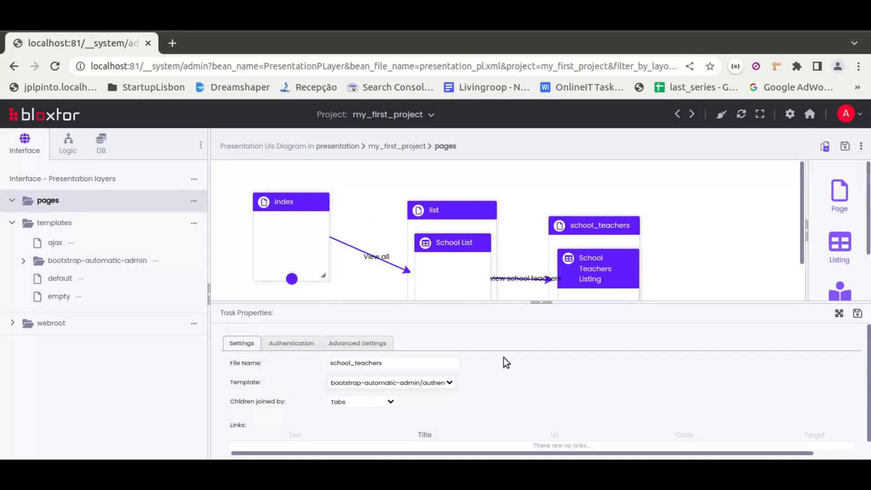
pyautogui.click(372, 401)
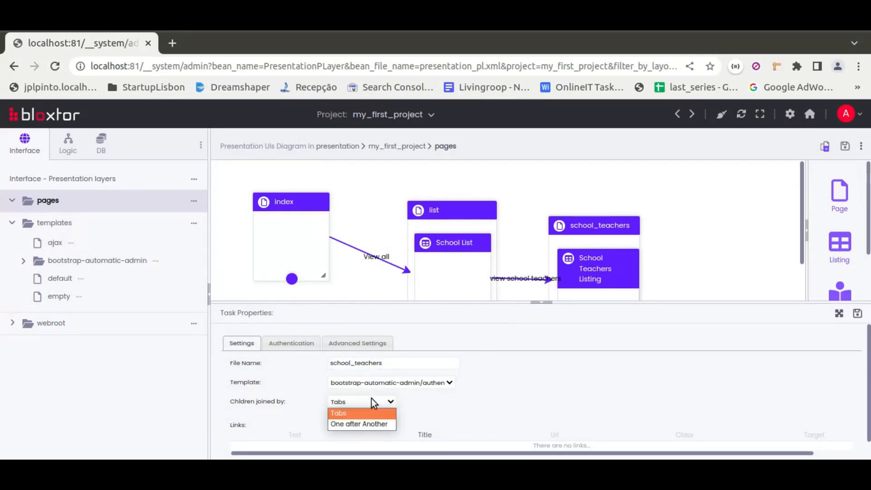
pyautogui.click(342, 425)
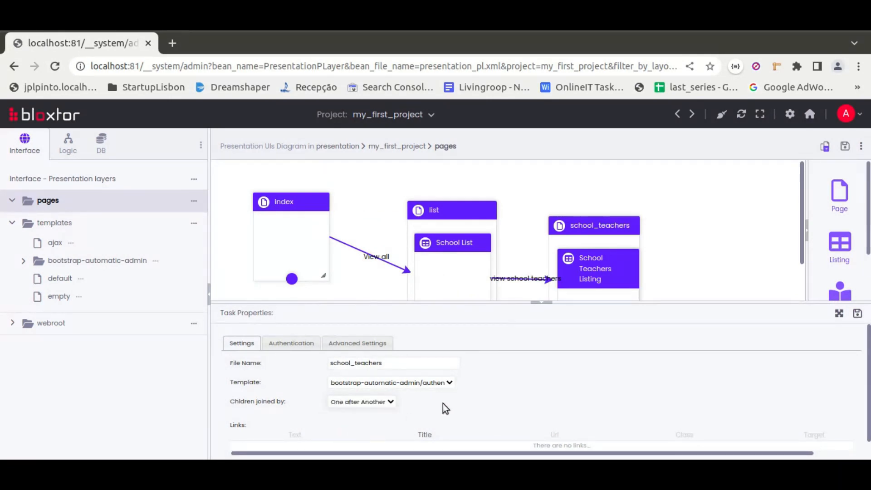
pyautogui.click(856, 314)
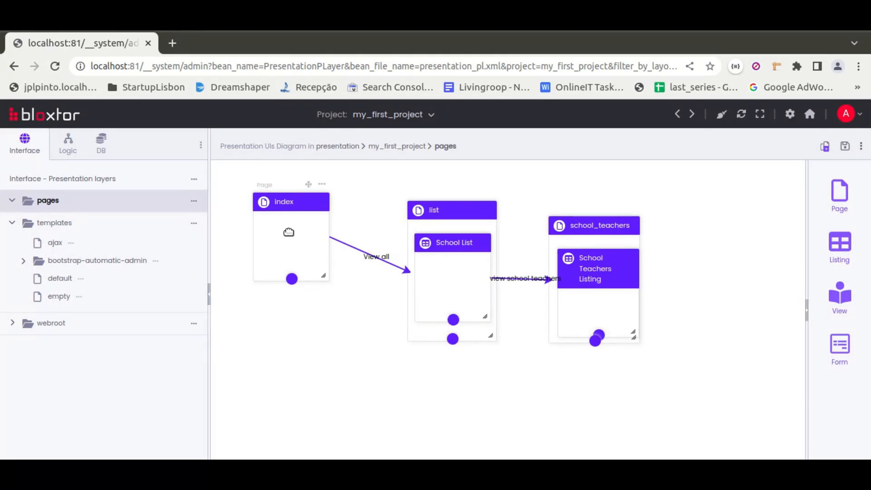
# Review the list page's authentication settings and the user options available for its access
pyautogui.doubleClick(465, 210)
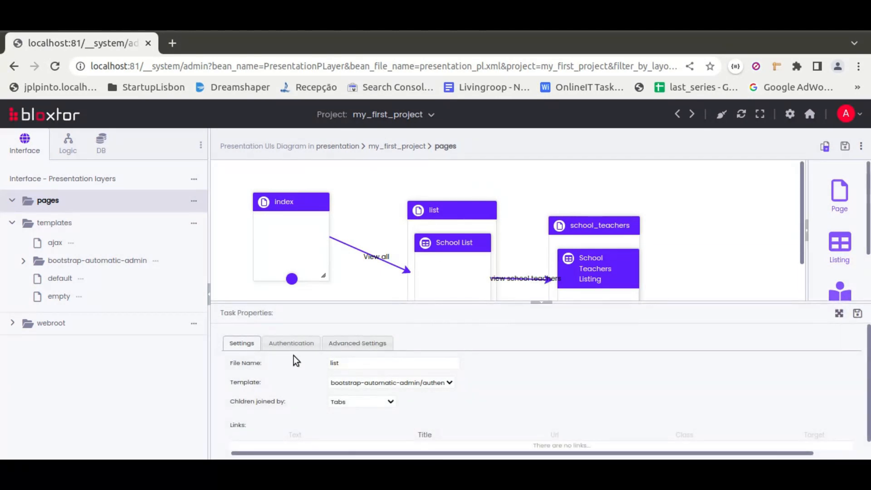
pyautogui.click(291, 343)
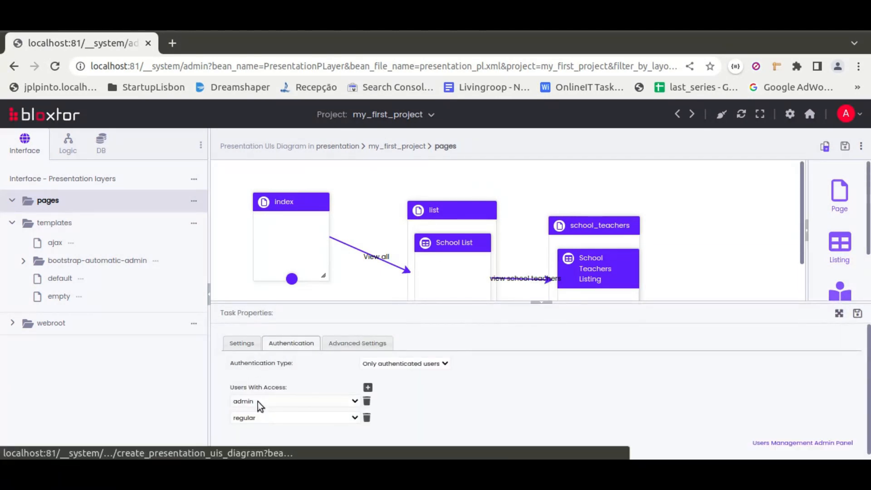
pyautogui.click(314, 400)
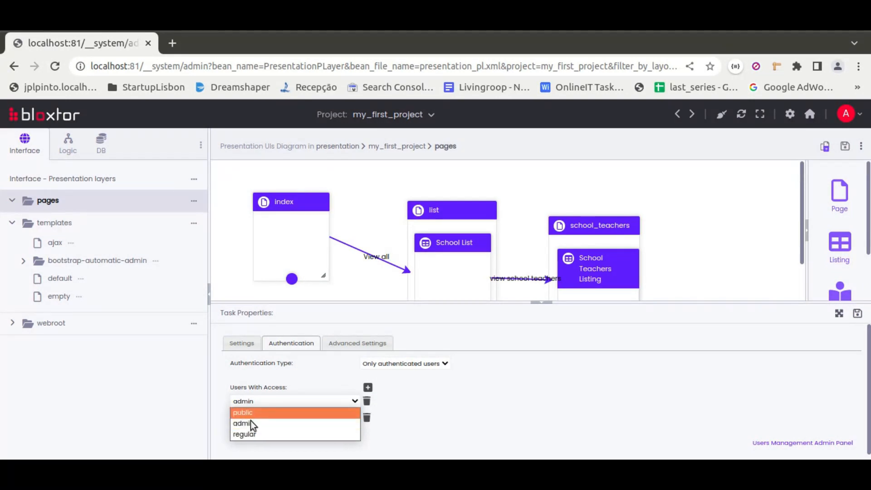
# Examine the School List listing's permissions and the user options available for its write permission
pyautogui.click(445, 267)
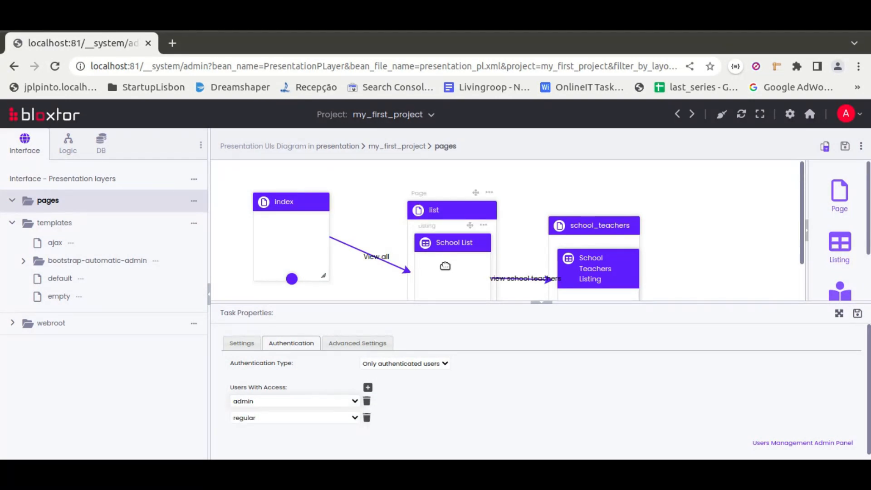
pyautogui.click(307, 343)
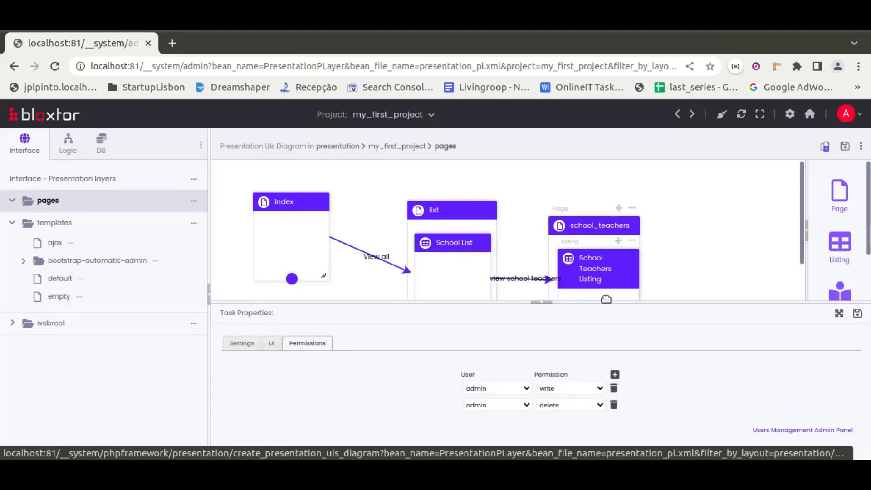
pyautogui.click(502, 391)
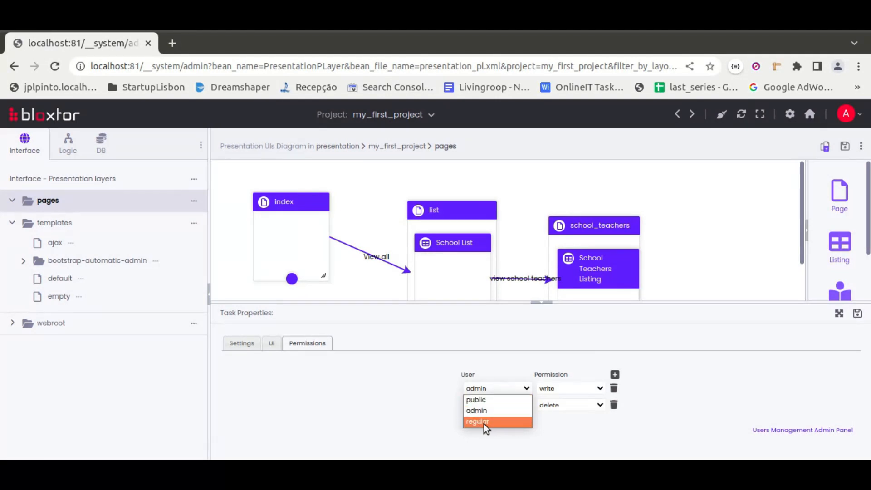
pyautogui.click(467, 411)
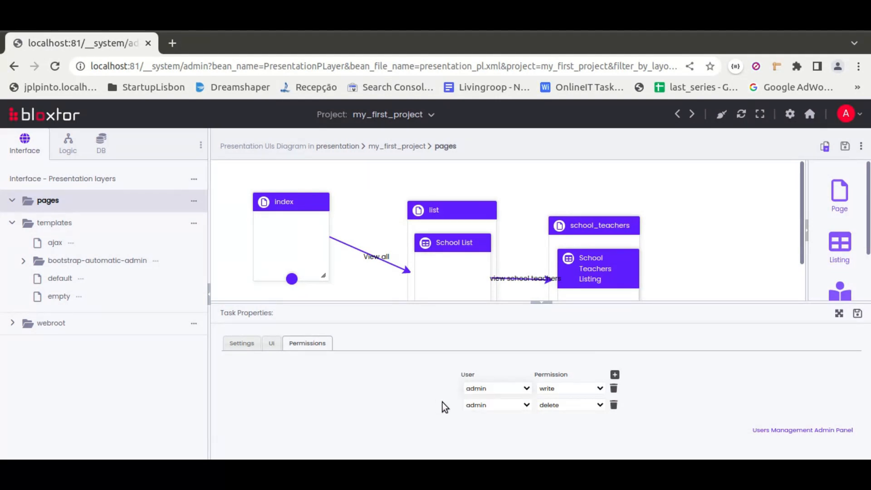
pyautogui.click(501, 389)
pyautogui.click(501, 389)
# Open the Users Management Admin Panel and view the User Types List and the Users List
pyautogui.click(194, 181)
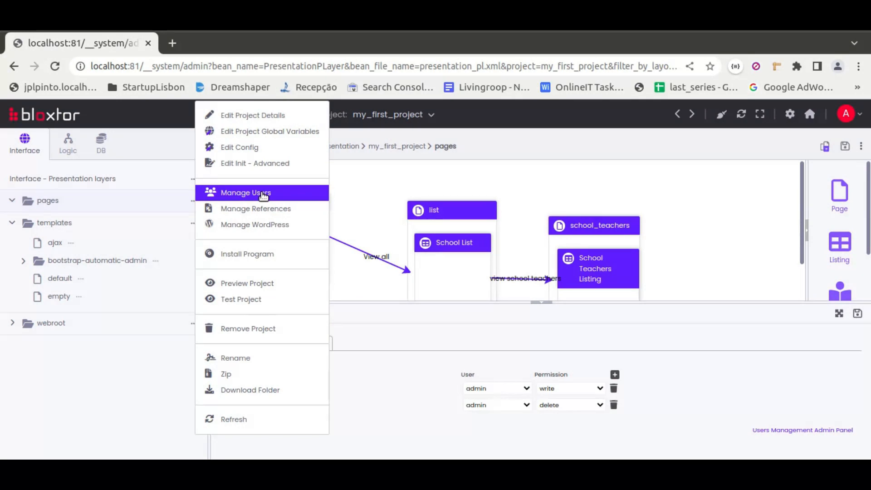
pyautogui.click(791, 430)
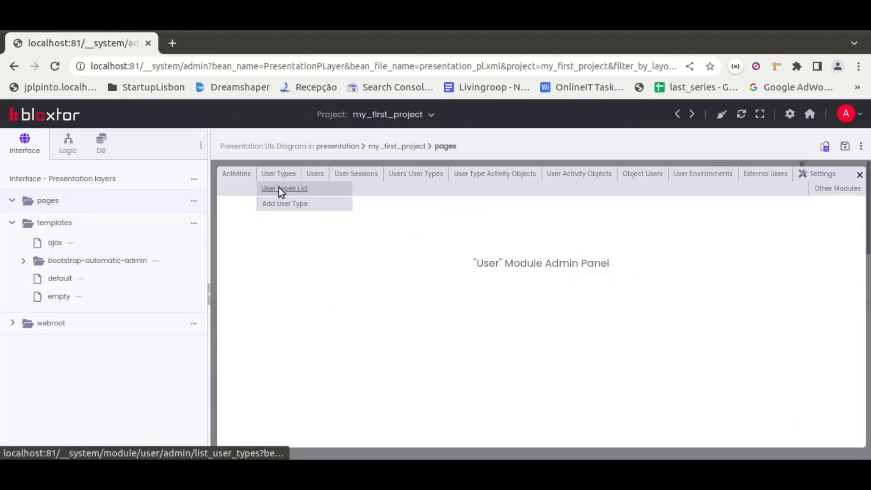
pyautogui.click(279, 186)
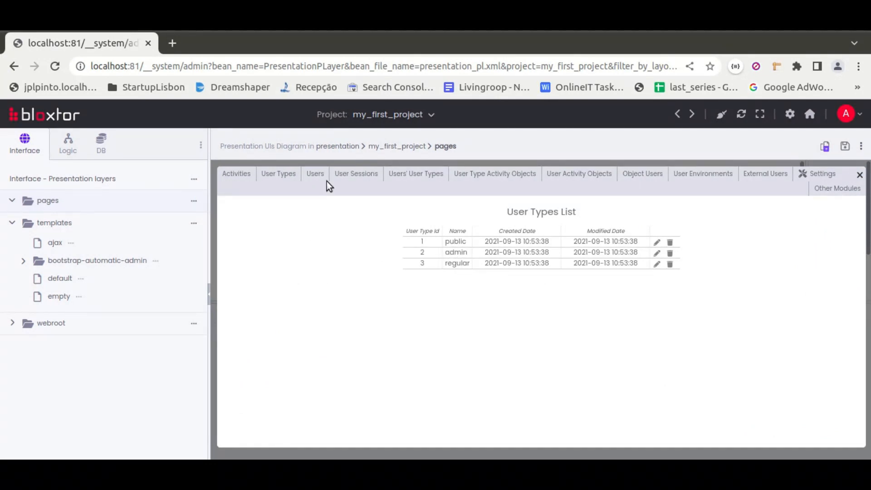
pyautogui.moveTo(326, 182)
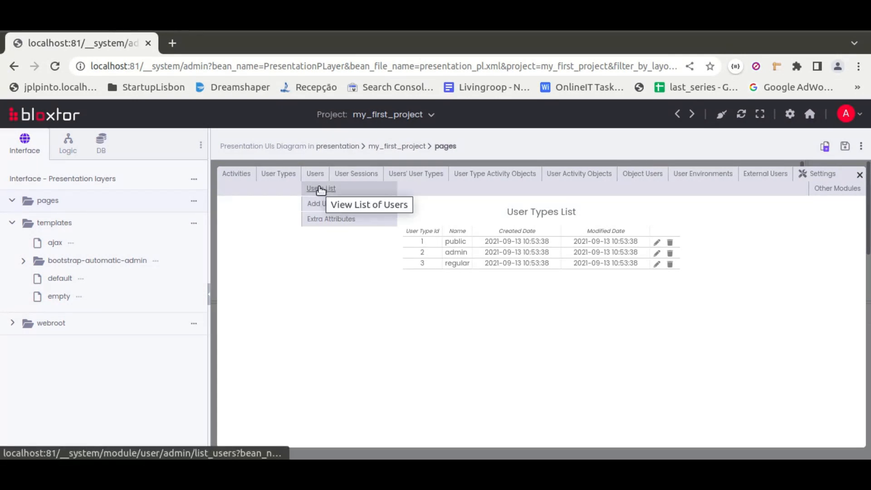
pyautogui.click(320, 189)
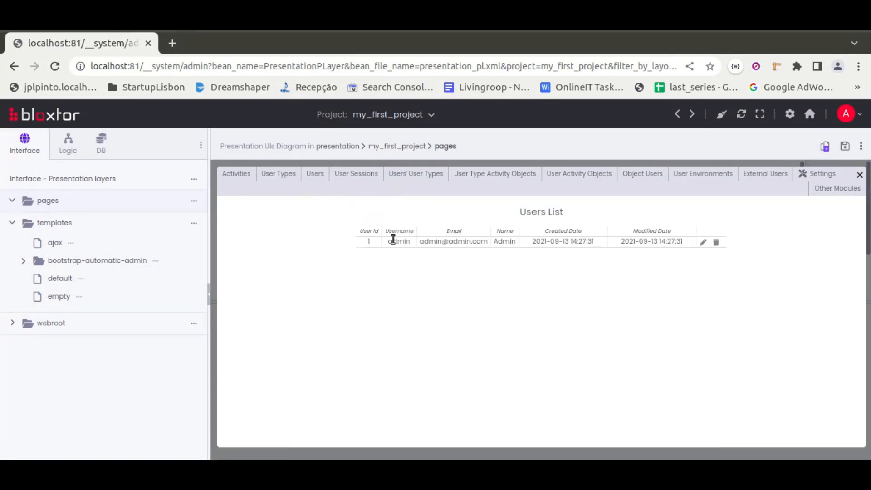
# View the Users' User Types List, then examine the user type options under Manage User Type Activities
pyautogui.moveTo(414, 177)
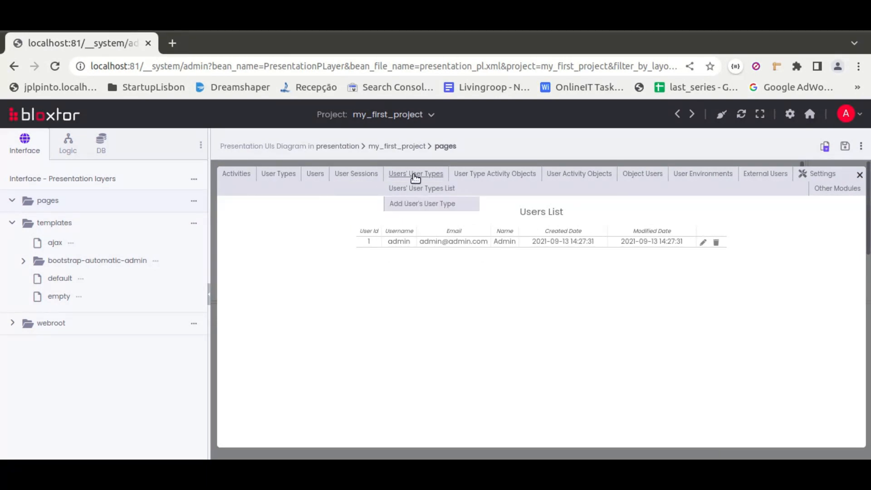
pyautogui.click(416, 194)
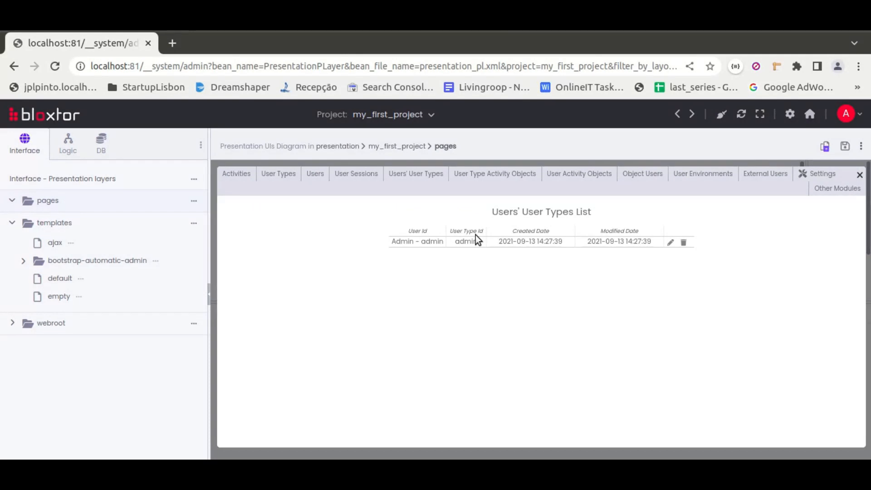
pyautogui.moveTo(513, 174)
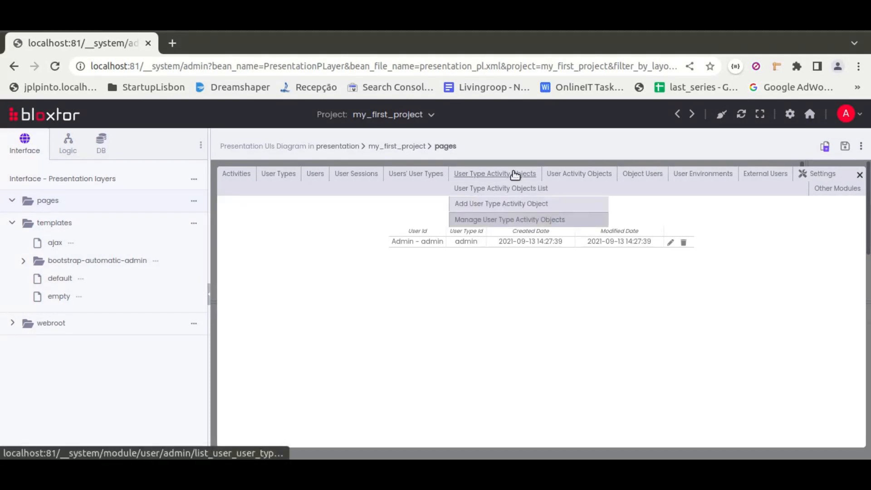
pyautogui.click(506, 220)
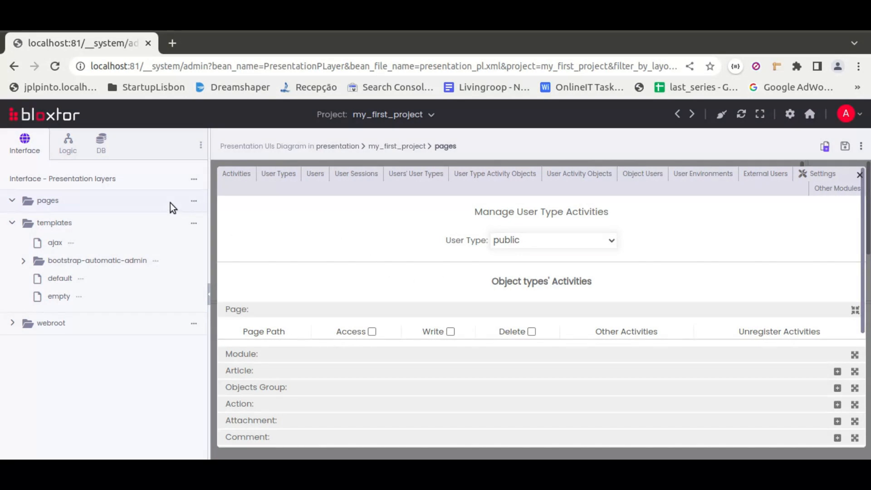
pyautogui.click(523, 242)
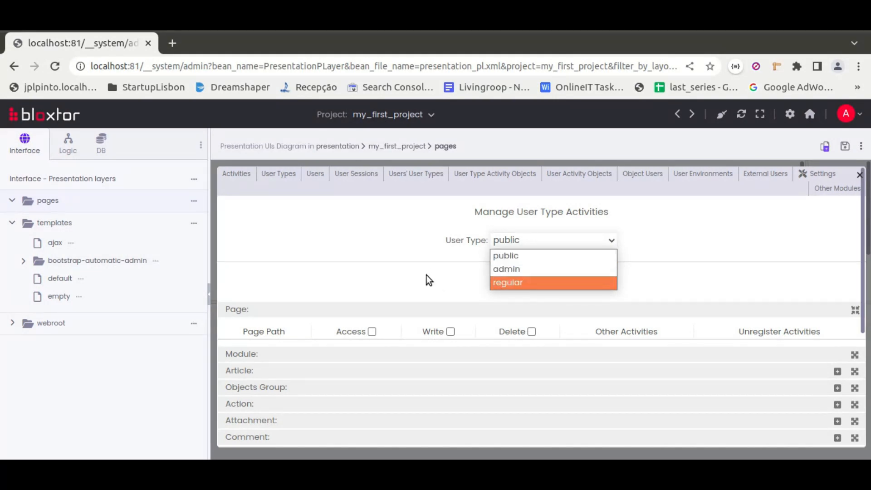
pyautogui.click(357, 301)
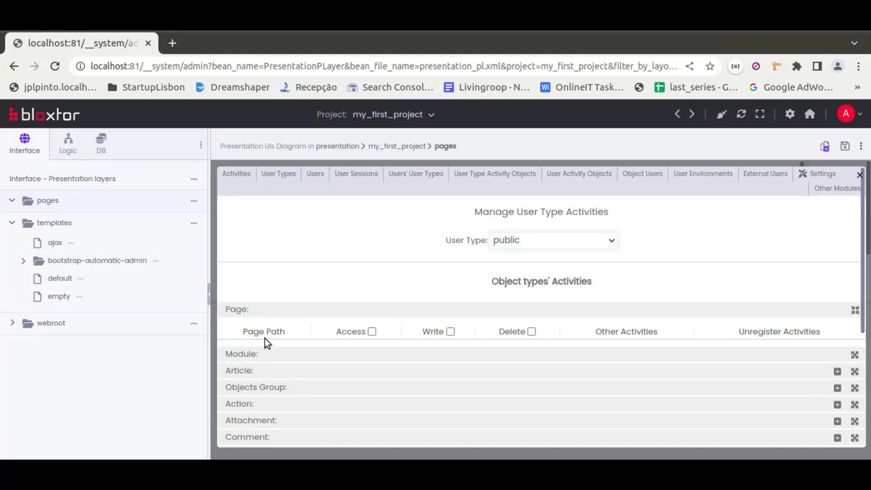
# Close the Users Management Admin Panel and save the School List listing's properties
pyautogui.click(859, 175)
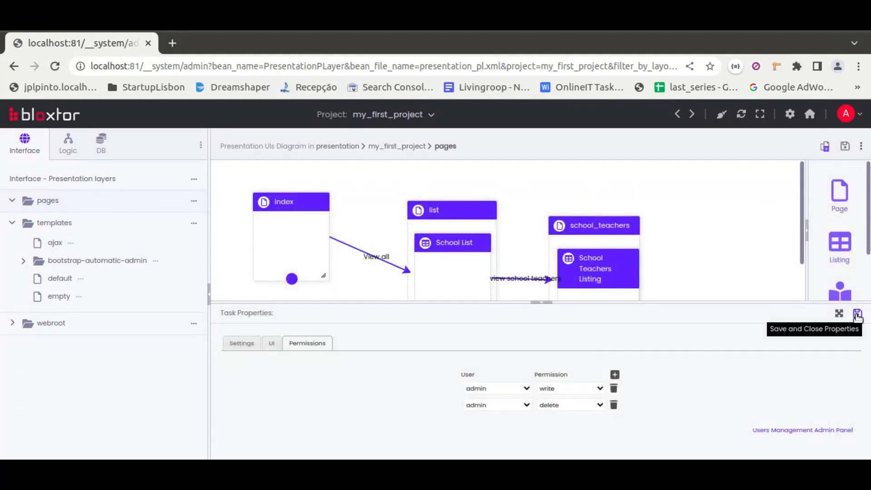
pyautogui.click(857, 314)
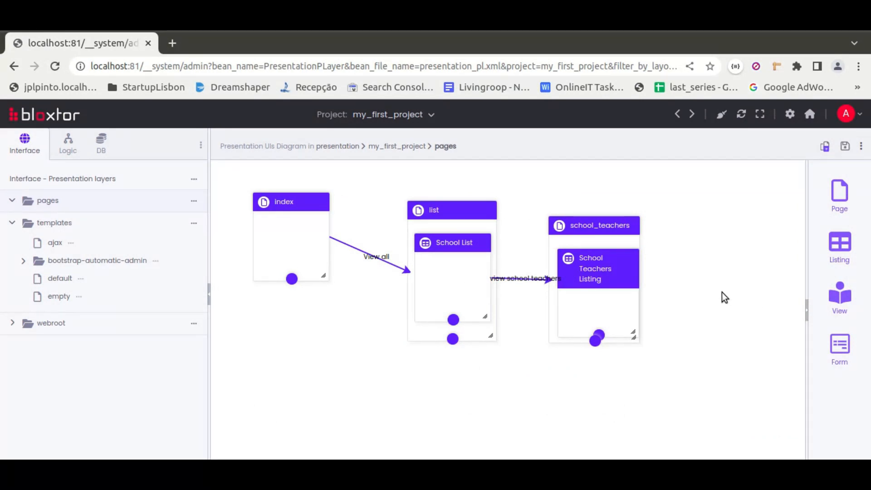
# Start creating the UI files with internal user listing and editing allowed only for admin, continuing with existent services and rules
pyautogui.click(825, 146)
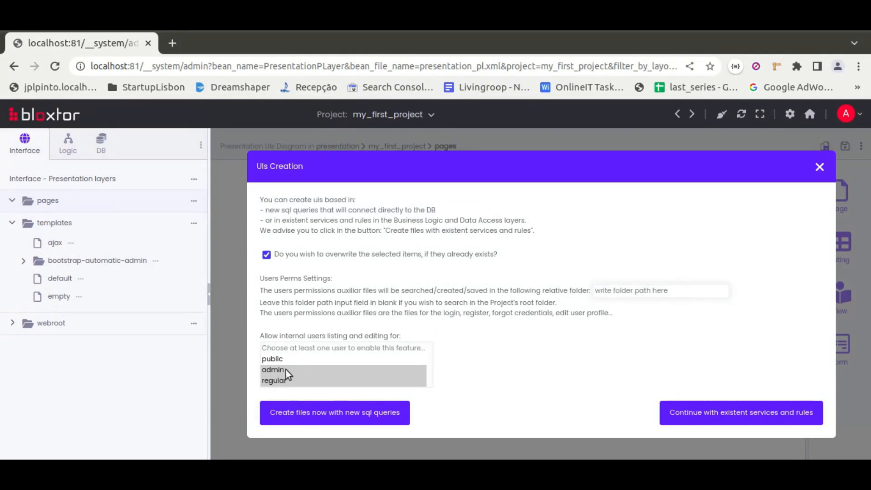
pyautogui.click(267, 370)
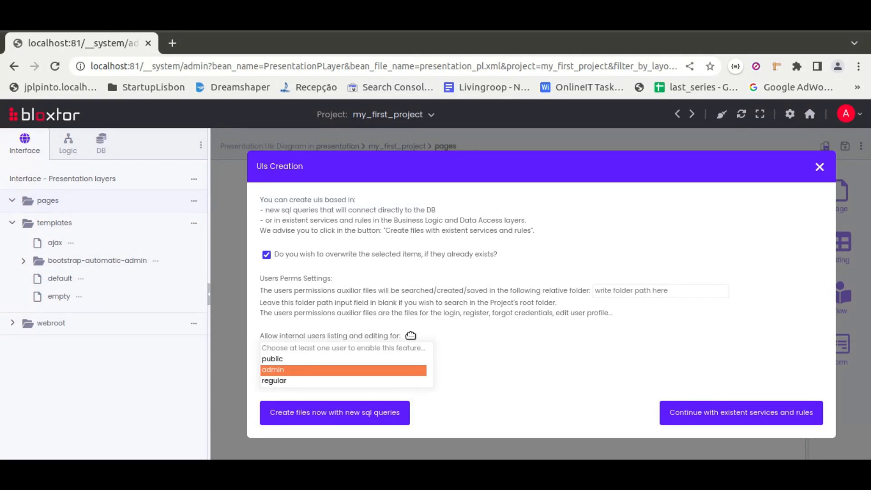
pyautogui.click(664, 411)
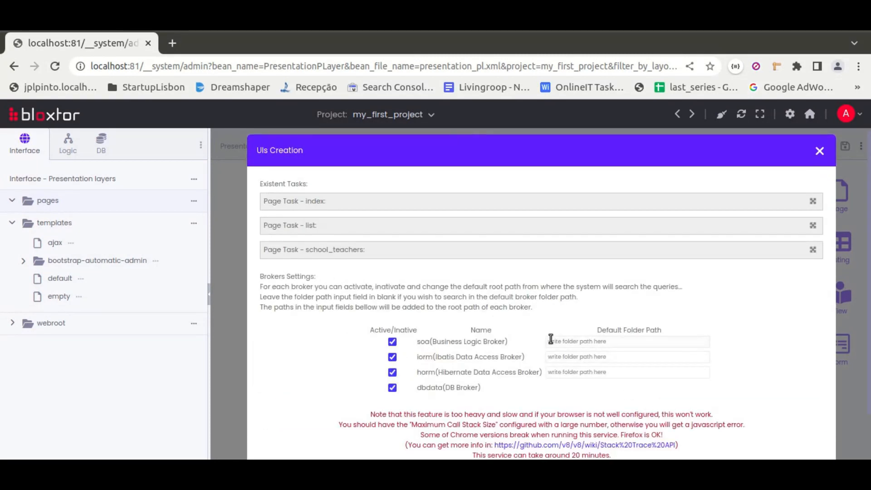
# Deactivate the iorm, horm and dbdata brokers, leaving only the soa Business Logic Broker active, and continue to the tasks' services and rules
pyautogui.click(392, 357)
pyautogui.click(392, 387)
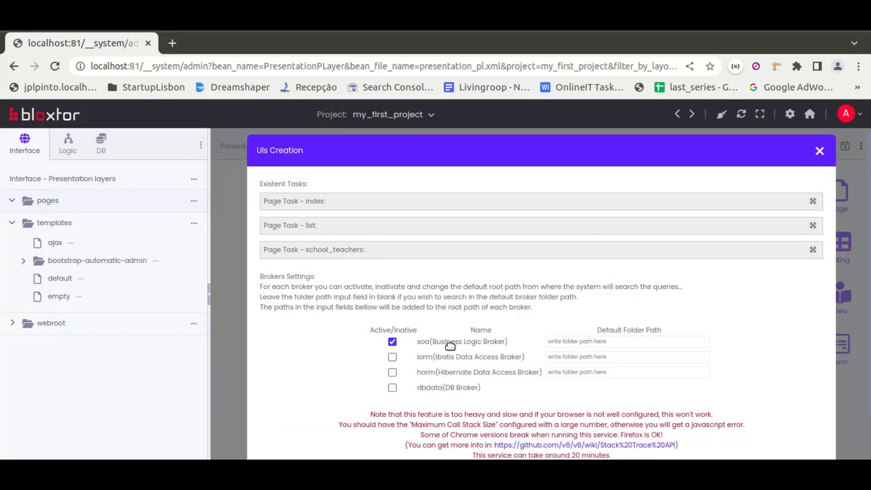
pyautogui.scroll(-2, 506, 338)
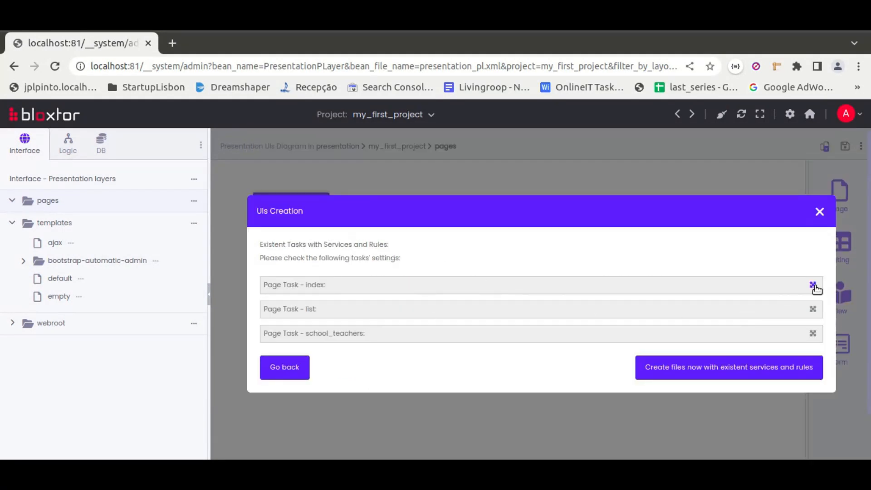
# Review the services and rules of the list and school_teachers page tasks, and create the files with the existent services and rules
pyautogui.click(812, 309)
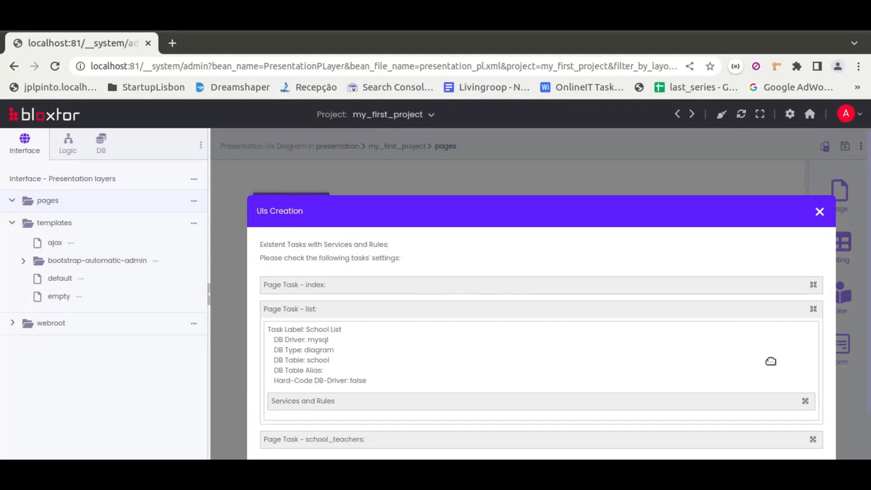
pyautogui.click(805, 350)
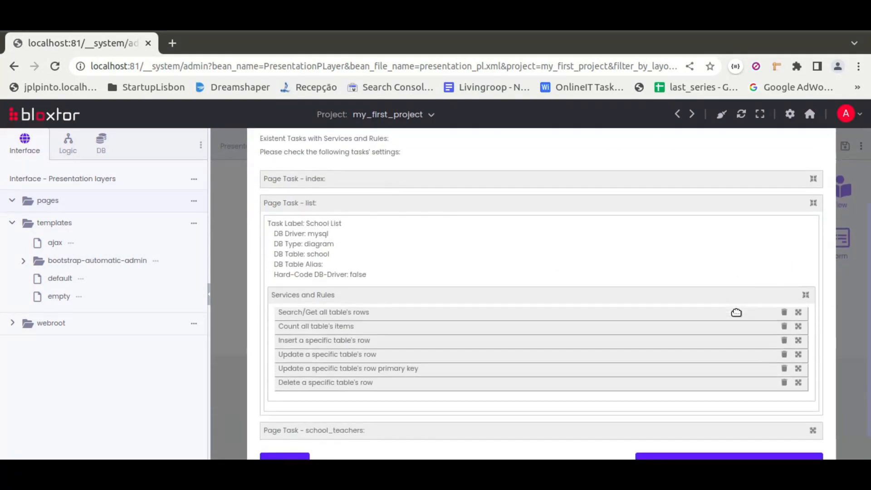
pyautogui.click(812, 401)
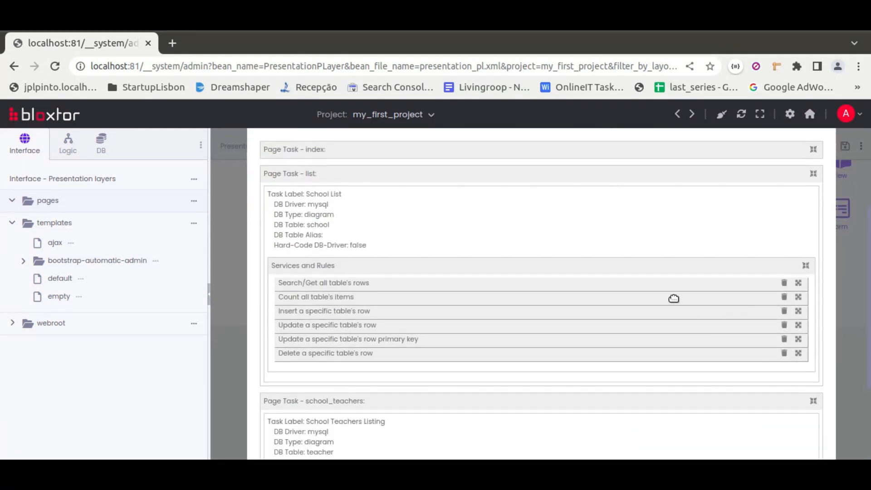
pyautogui.scroll(-3, 622, 350)
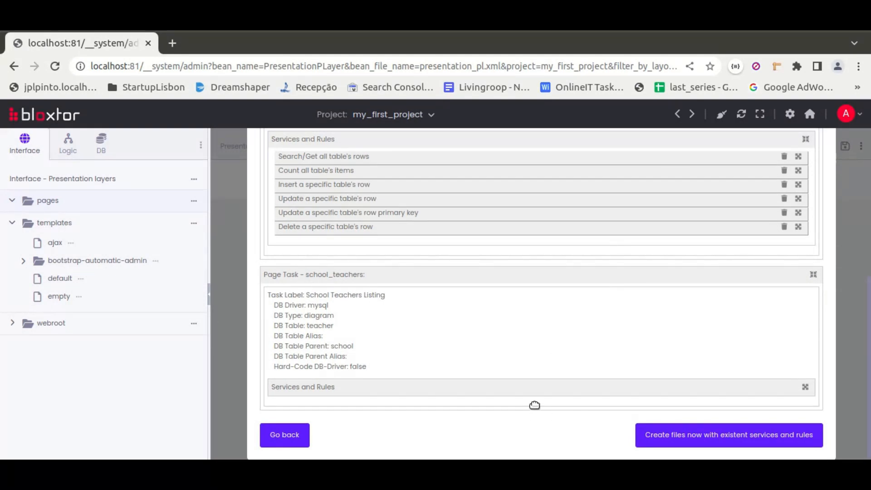
pyautogui.click(672, 437)
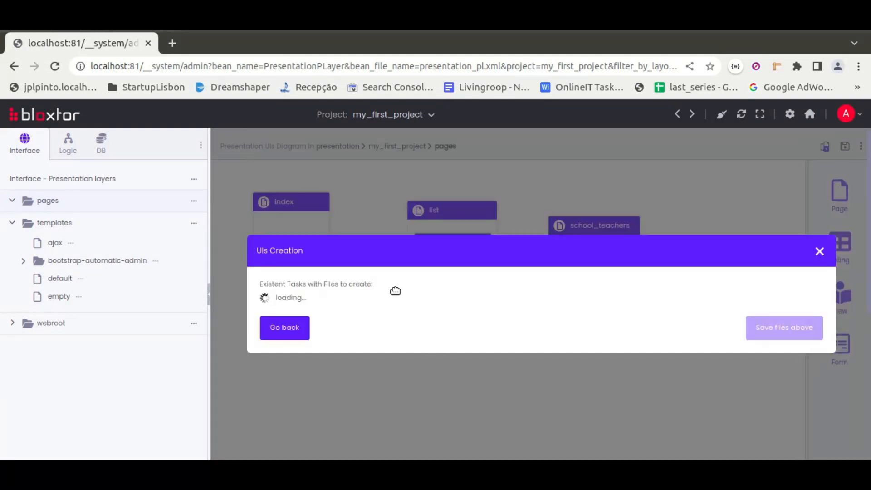
# Expand the files to create for the school_teachers, list and index pages and for the reserved files
pyautogui.moveTo(457, 257); pyautogui.dragTo(448, 156)
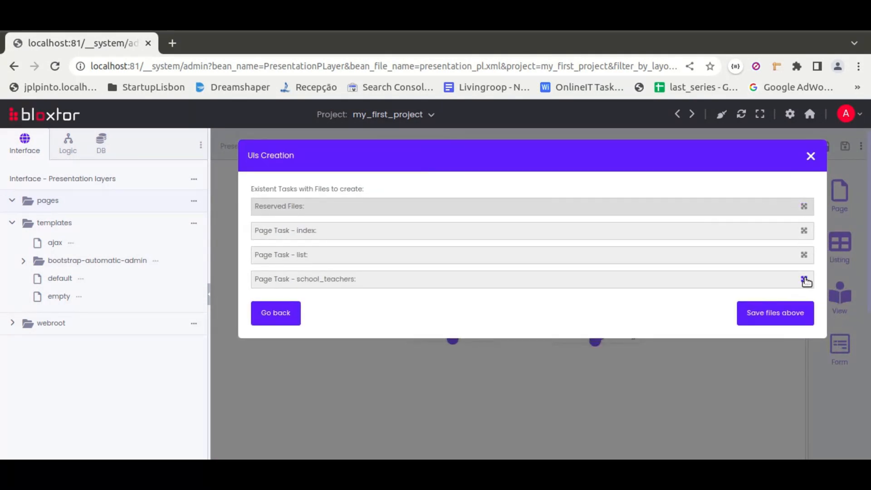
pyautogui.click(804, 279)
pyautogui.click(803, 254)
pyautogui.click(804, 231)
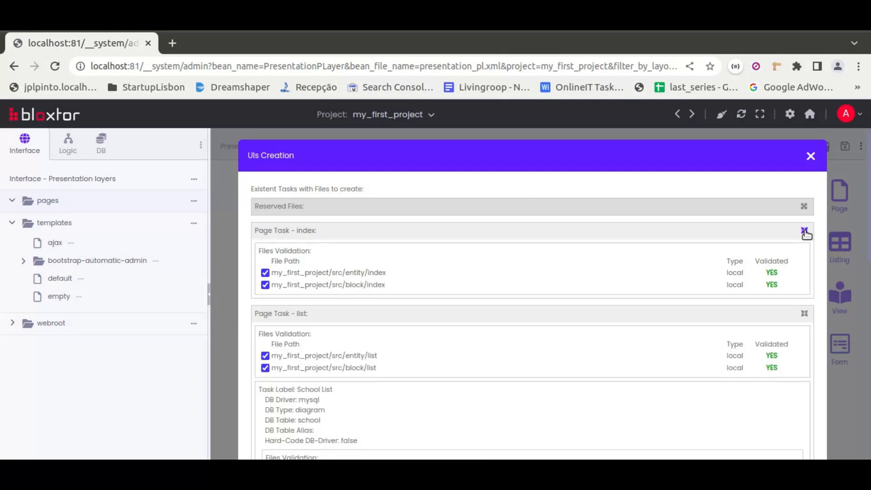
pyautogui.click(803, 206)
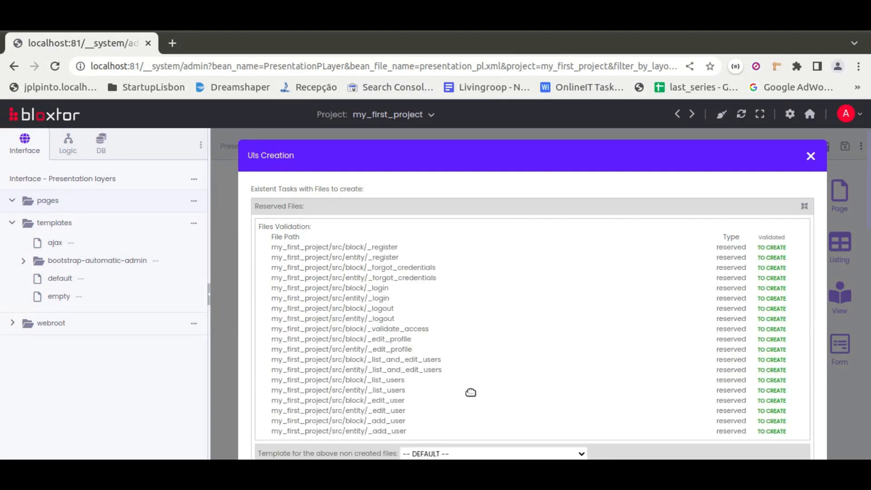
# Set the template for the non-created reserved files to bootstrap-automatic-admin/non-authenticated-1
pyautogui.scroll(-1, 470, 392)
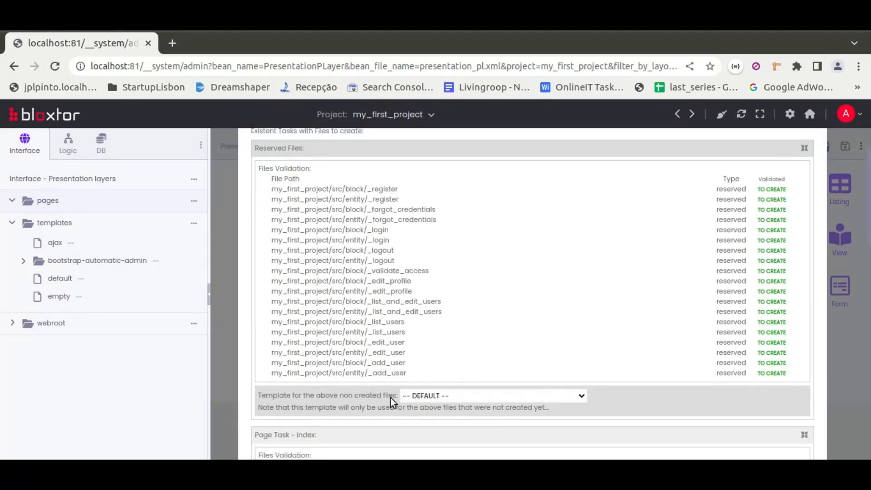
pyautogui.click(521, 396)
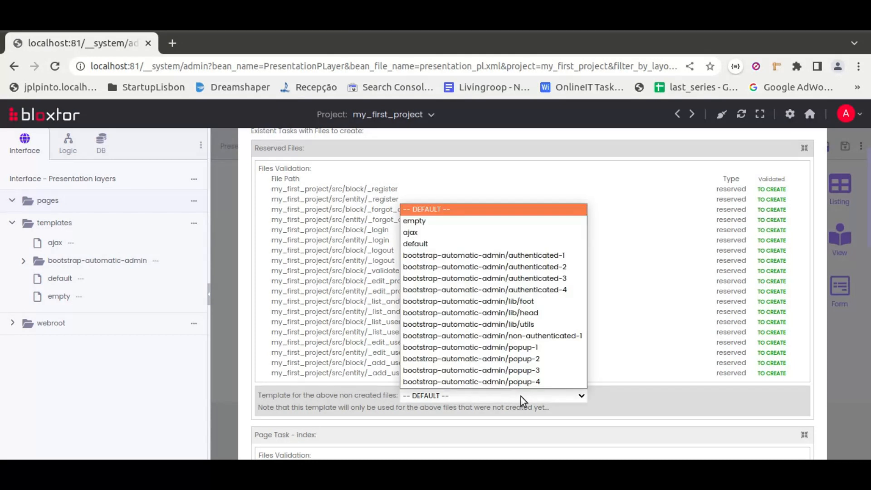
pyautogui.click(540, 339)
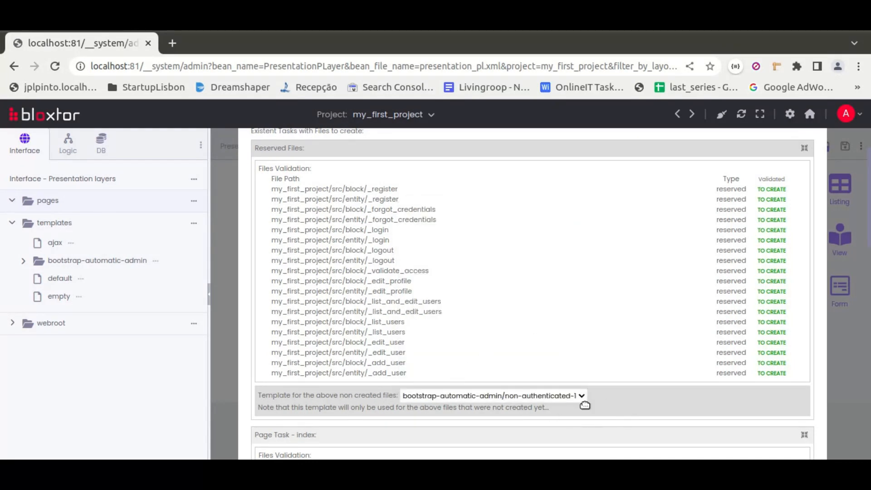
# Review the files listed for the index, list and school_teachers page tasks and save them all
pyautogui.scroll(-5, 615, 399)
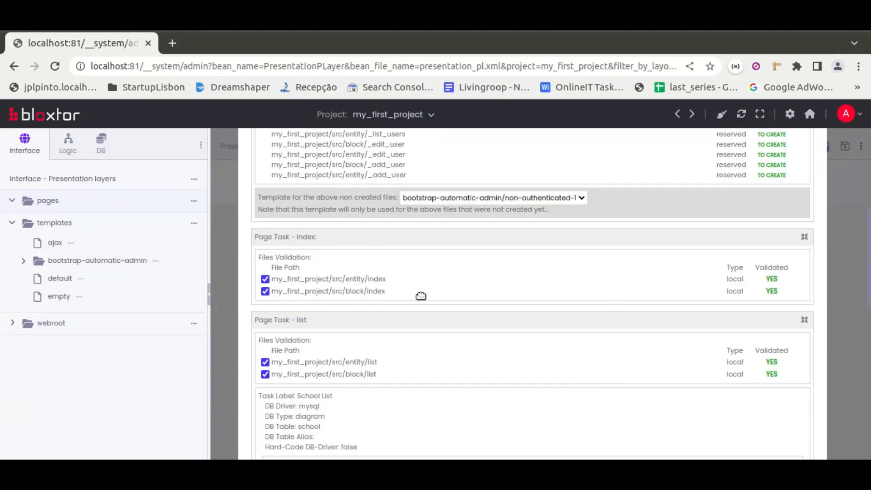
pyautogui.scroll(-5, 421, 295)
pyautogui.scroll(1, 421, 296)
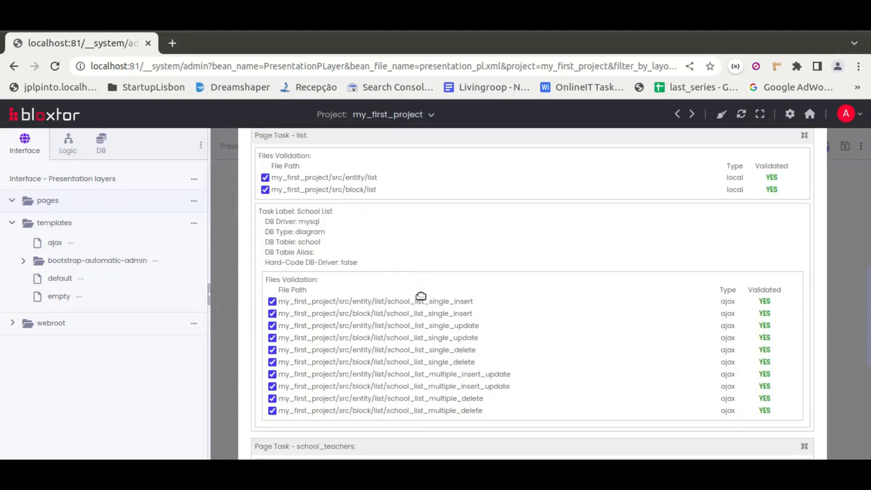
pyautogui.scroll(-6, 420, 295)
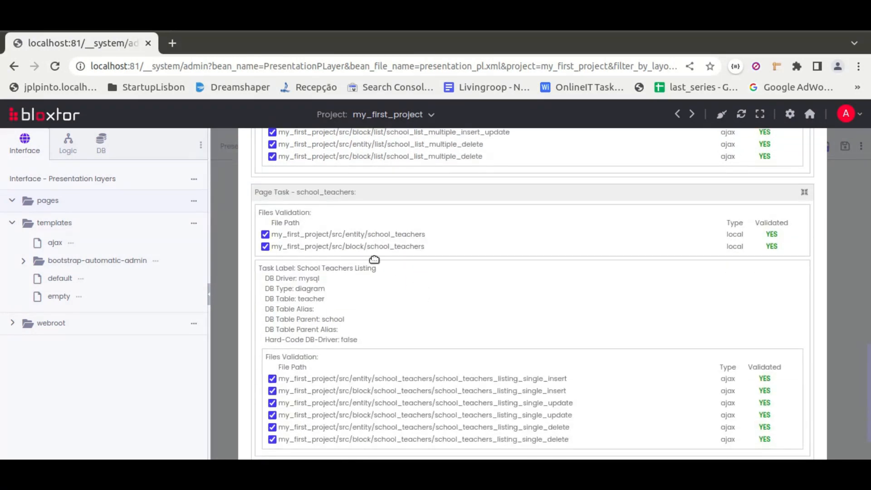
pyautogui.scroll(-2, 476, 296)
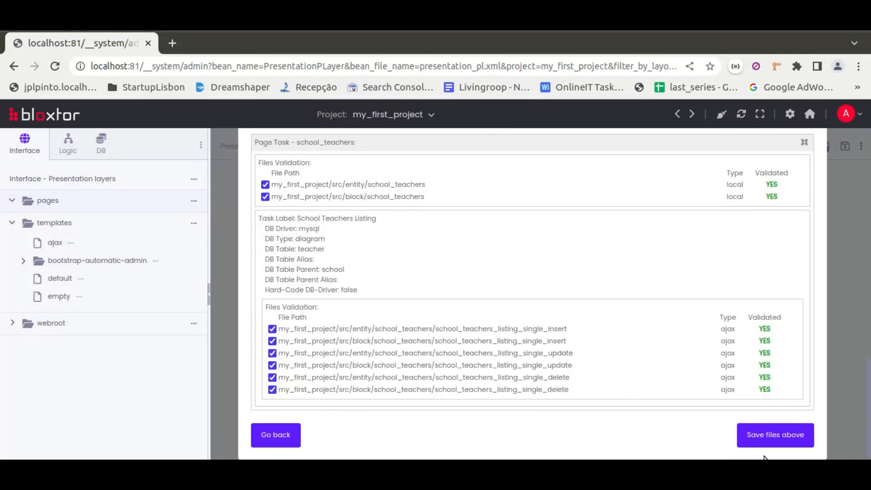
pyautogui.click(757, 435)
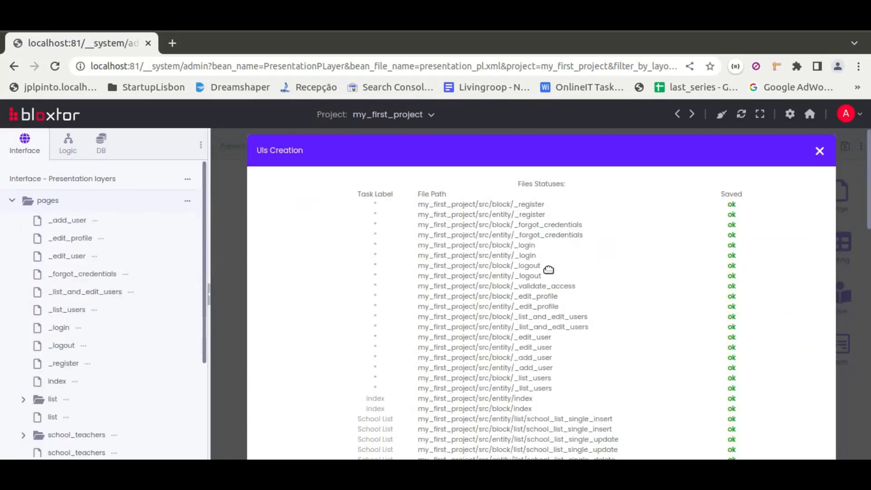
# Check the save statuses of the generated files and look through the new pages in the project's pages folder
pyautogui.scroll(-5, 548, 270)
pyautogui.scroll(5, 549, 269)
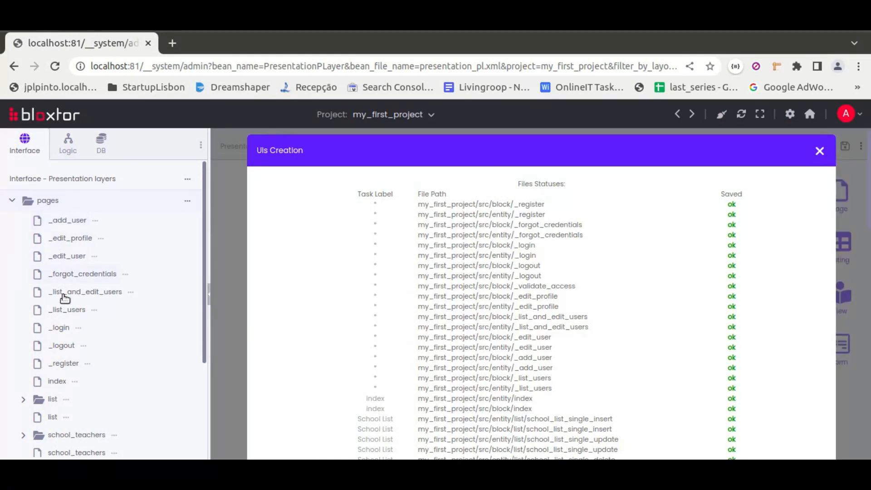
pyautogui.scroll(-3, 145, 382)
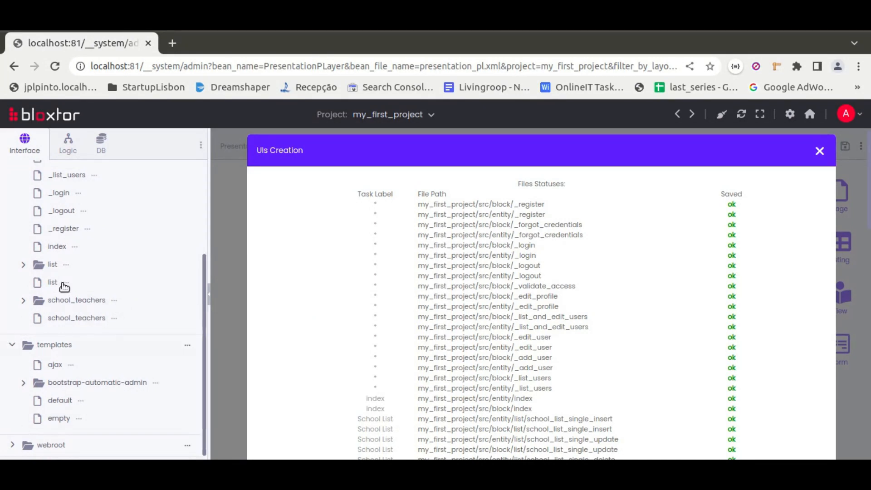
pyautogui.scroll(3, 125, 227)
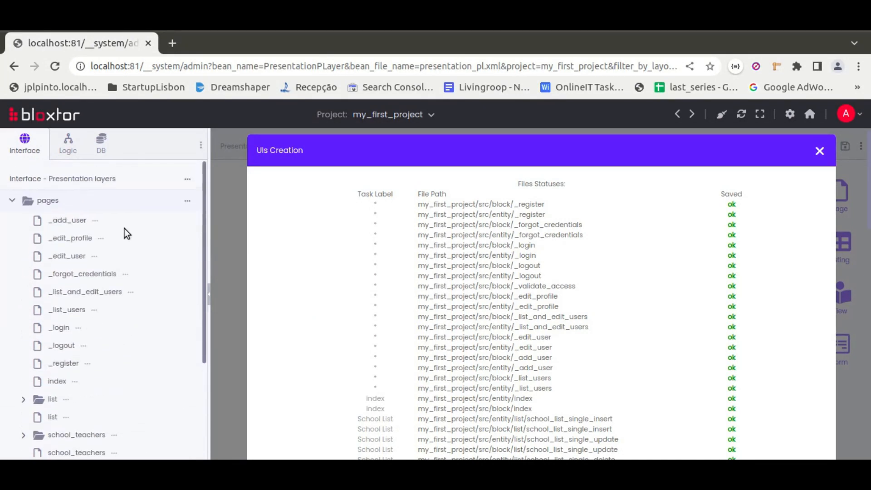
# Preview the project, dismiss the permission alert and enter the account password for the admin user in the login form
pyautogui.click(187, 202)
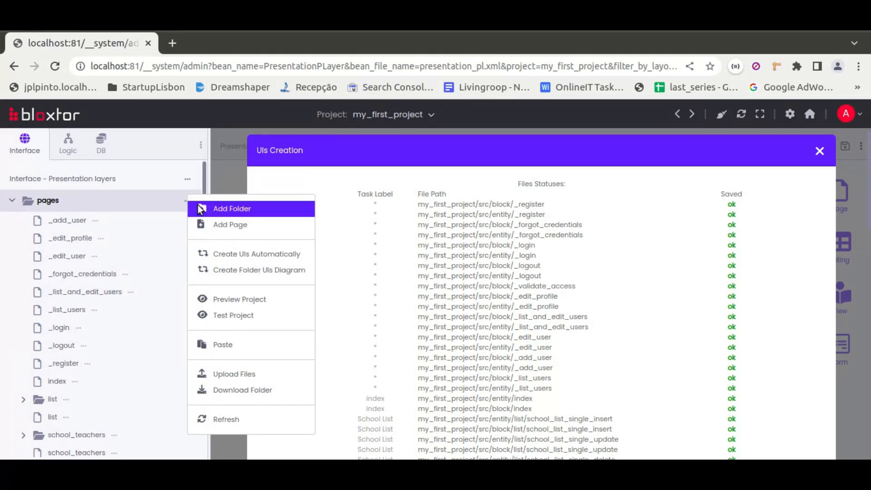
pyautogui.click(234, 300)
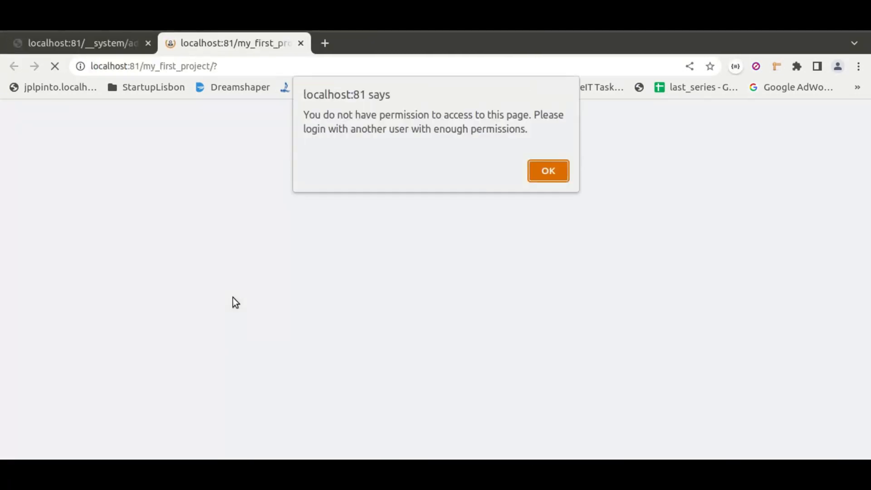
pyautogui.click(542, 172)
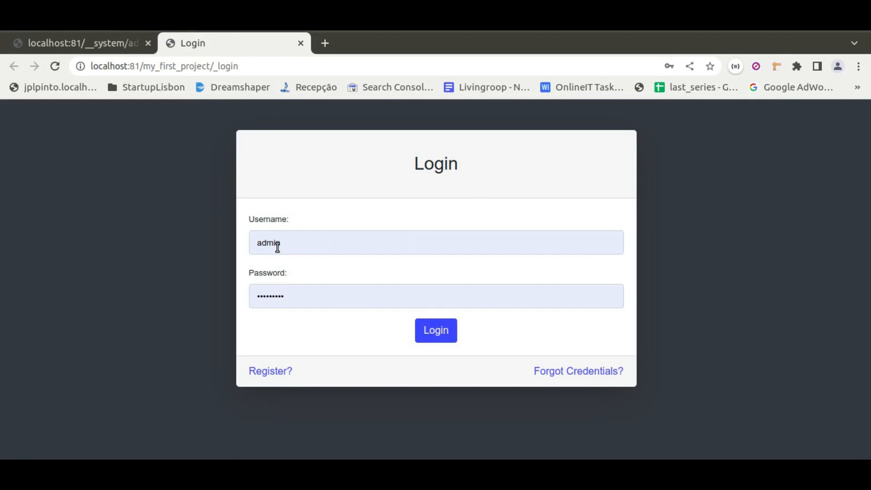
pyautogui.doubleClick(265, 299)
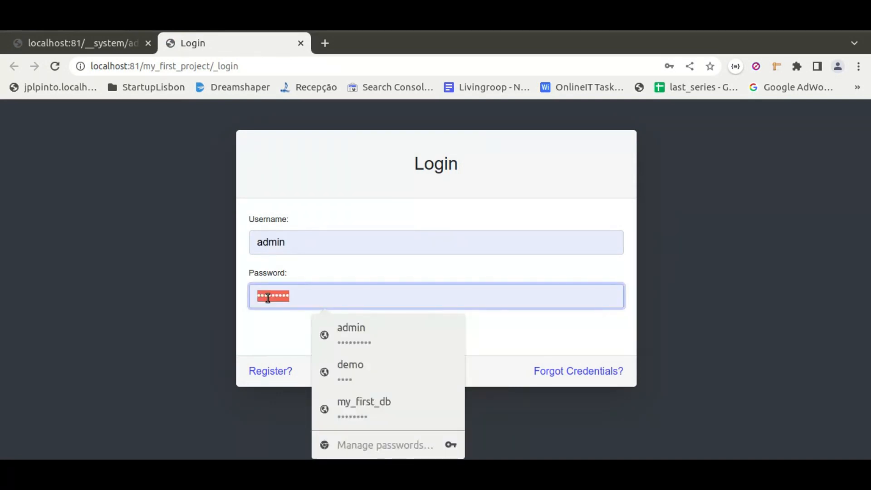
pyautogui.write('••••')
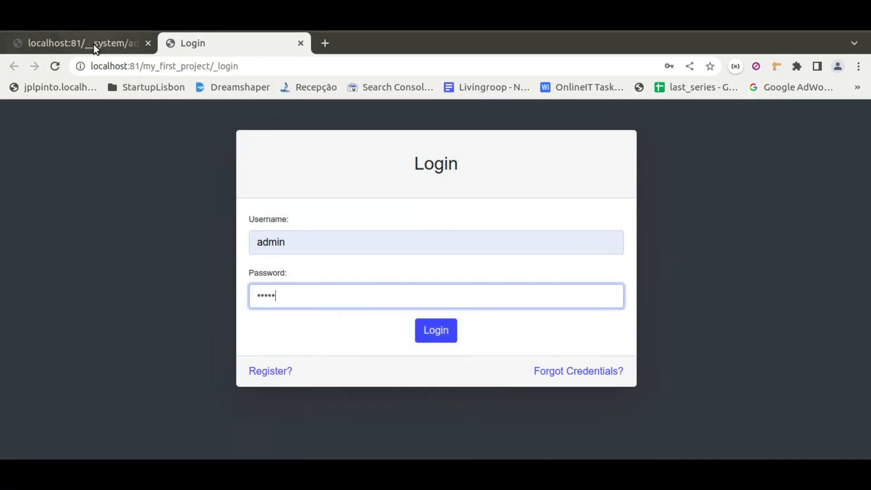
# Return to the Bloxtor admin page, view the Users List in the User module's admin panel and open the Add User form
pyautogui.click(93, 45)
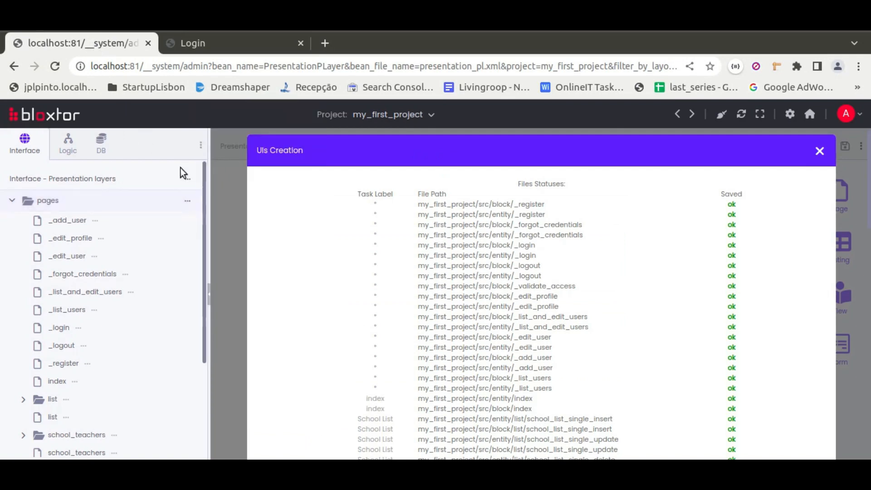
pyautogui.click(186, 177)
pyautogui.click(231, 191)
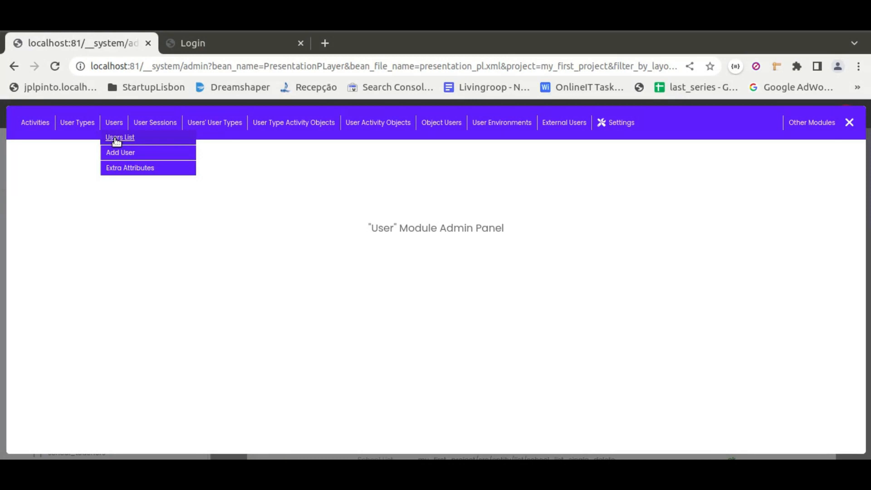
pyautogui.click(116, 141)
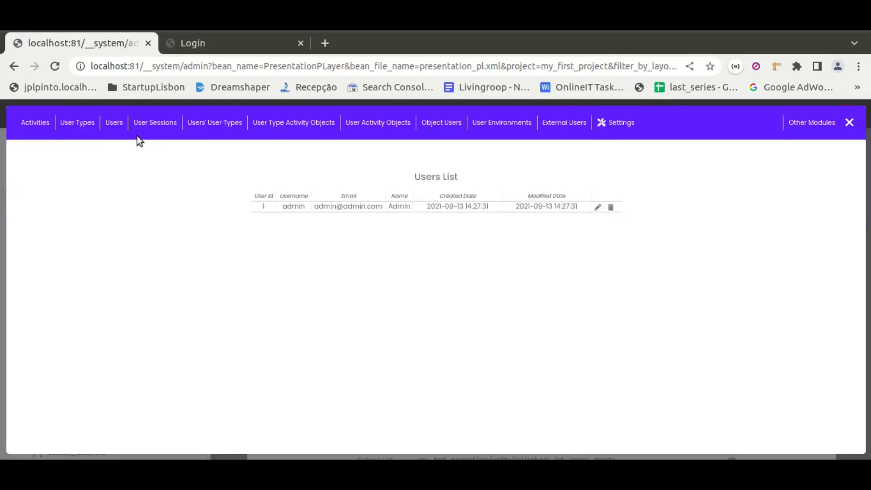
pyautogui.moveTo(115, 129)
pyautogui.click(120, 153)
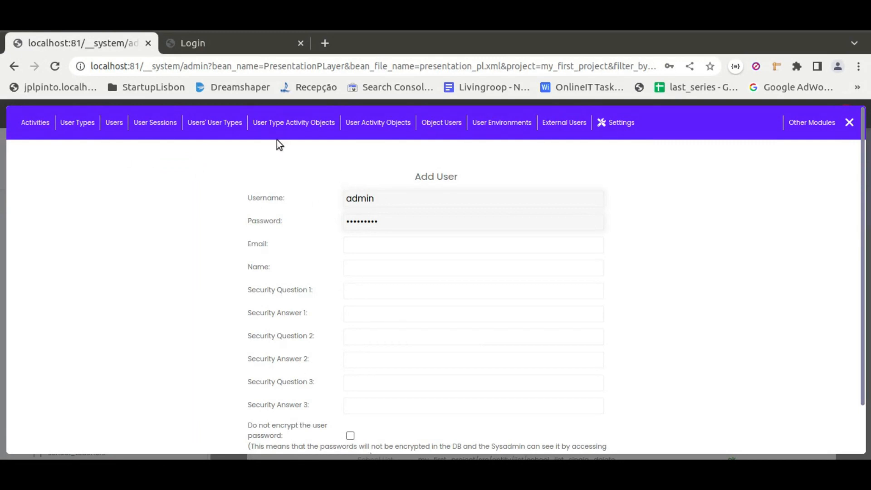
# View the Users' User Types List, then examine the user and user type options in the Add User's User Type form
pyautogui.click(207, 137)
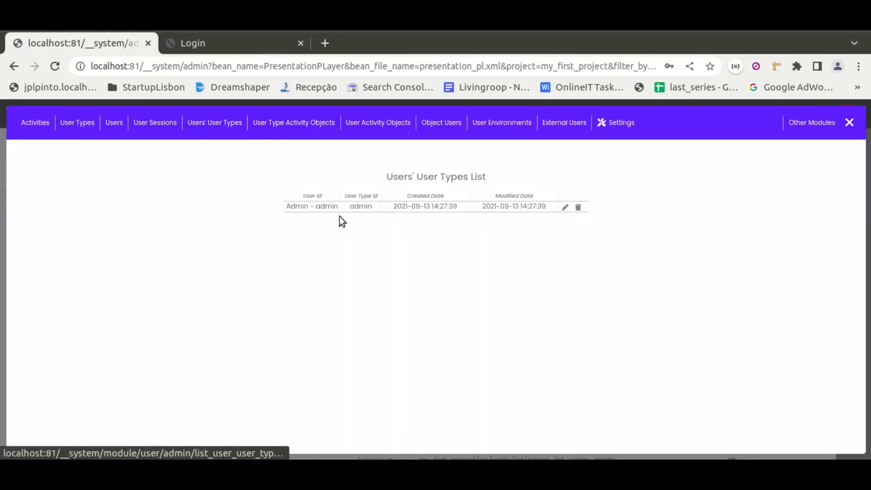
pyautogui.moveTo(227, 131)
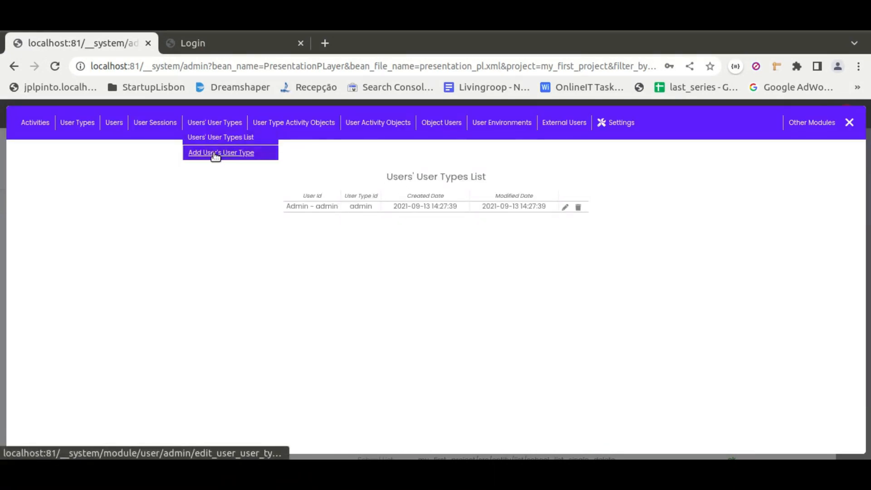
pyautogui.click(215, 153)
pyautogui.click(437, 204)
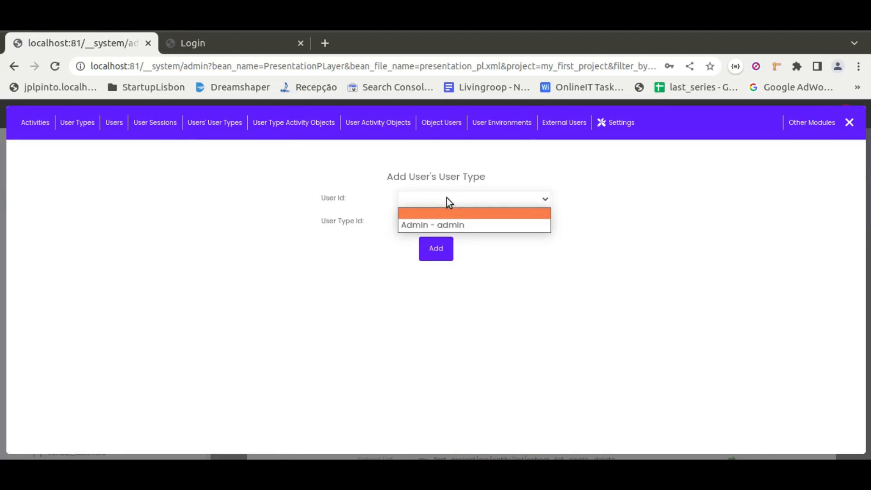
pyautogui.click(447, 198)
pyautogui.click(443, 221)
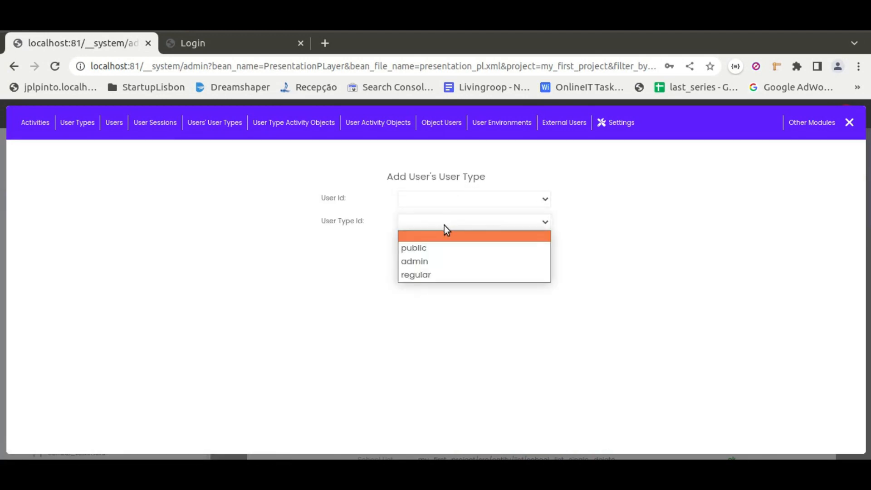
pyautogui.click(695, 184)
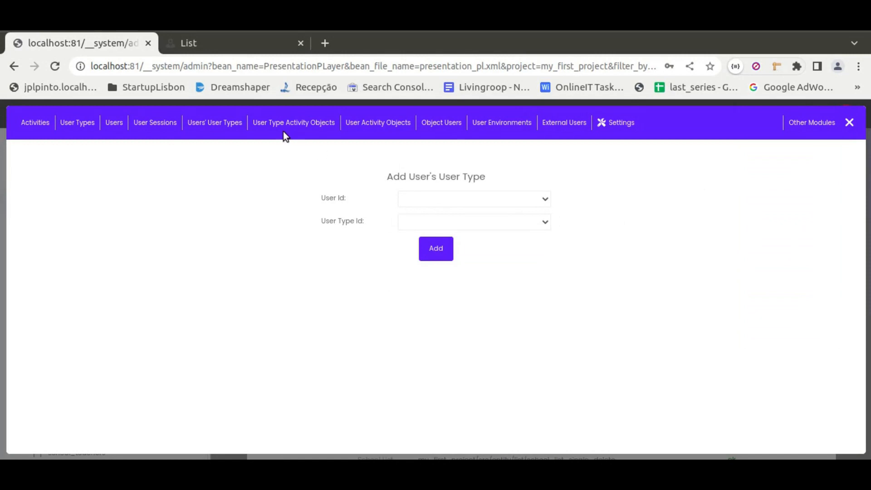
# Open the Manage User Type Activities page and review the page permissions for the public user type
pyautogui.moveTo(281, 123)
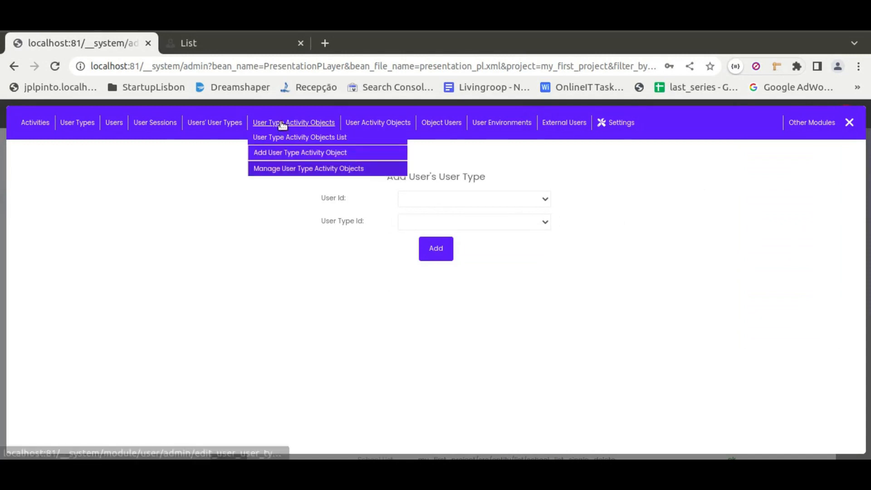
pyautogui.click(279, 168)
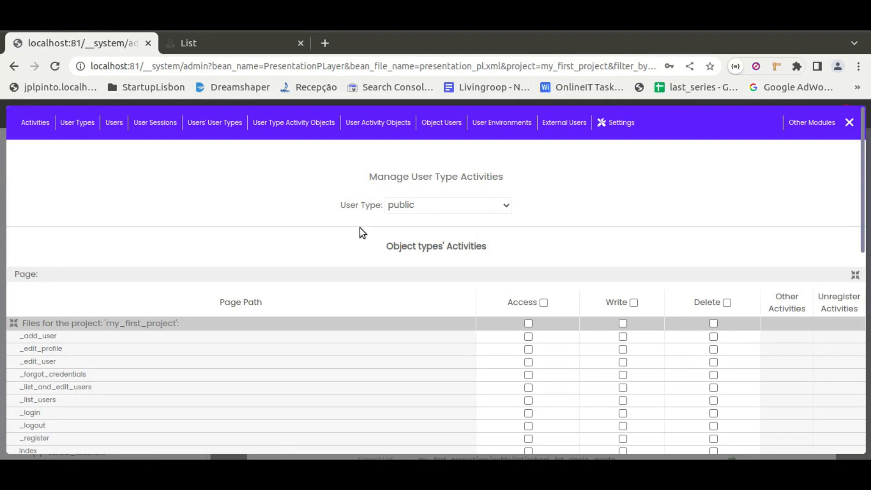
pyautogui.scroll(-3, 364, 229)
pyautogui.scroll(-1, 364, 229)
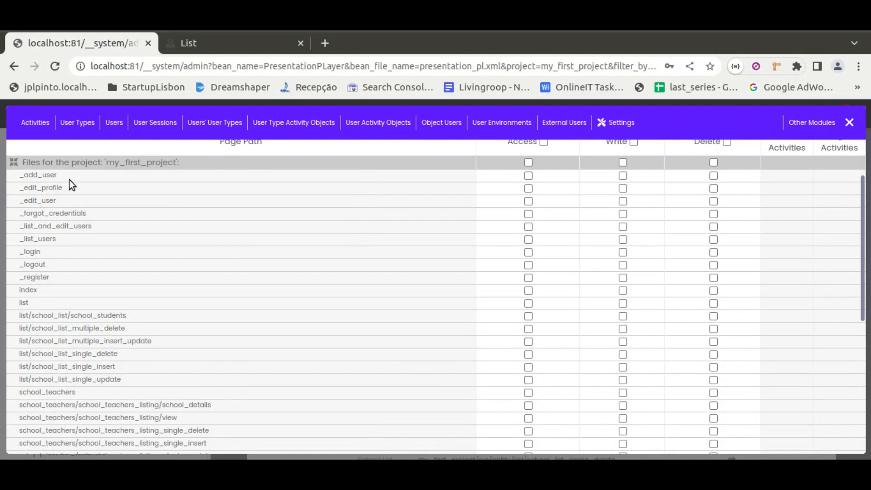
pyautogui.scroll(3, 360, 247)
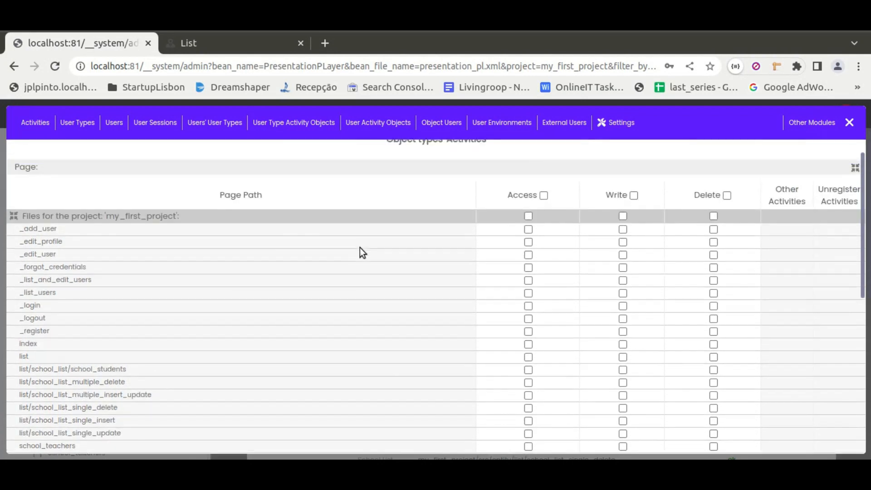
# Show the admin user type's activities and review its access, write and delete permissions for the project pages
pyautogui.click(417, 175)
pyautogui.click(407, 204)
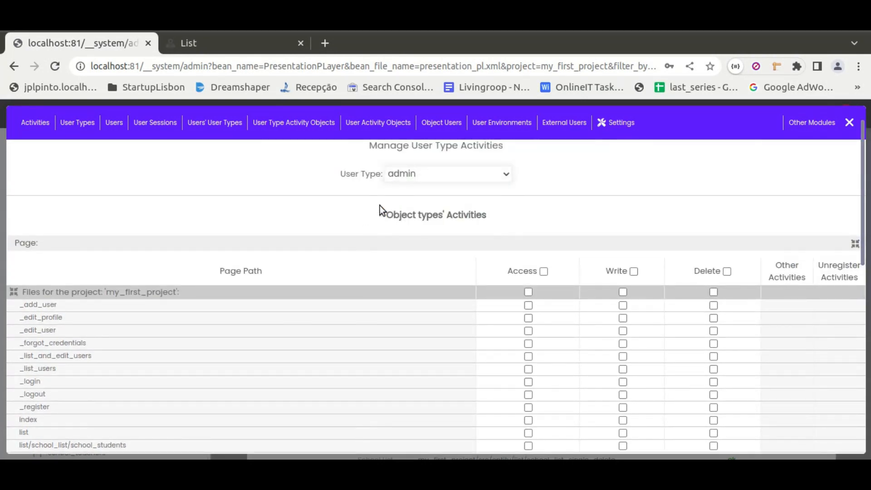
pyautogui.scroll(-3, 375, 247)
pyautogui.scroll(-2, 374, 246)
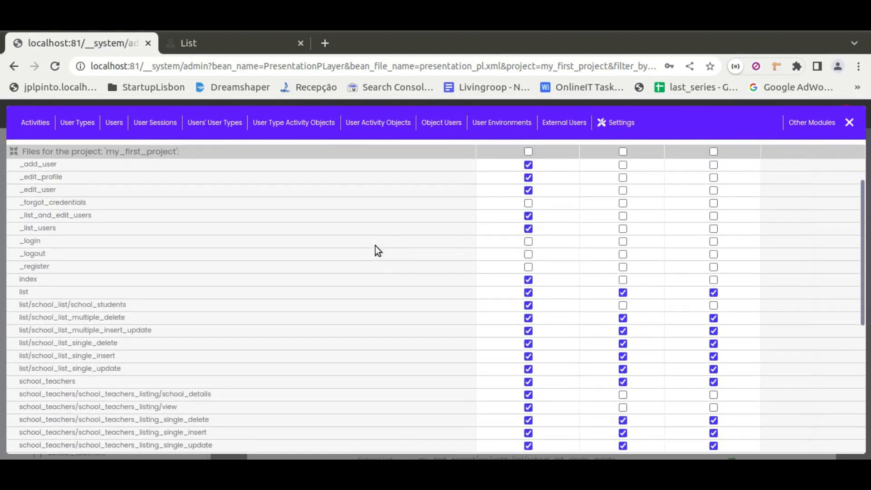
pyautogui.scroll(3, 375, 246)
pyautogui.scroll(3, 378, 251)
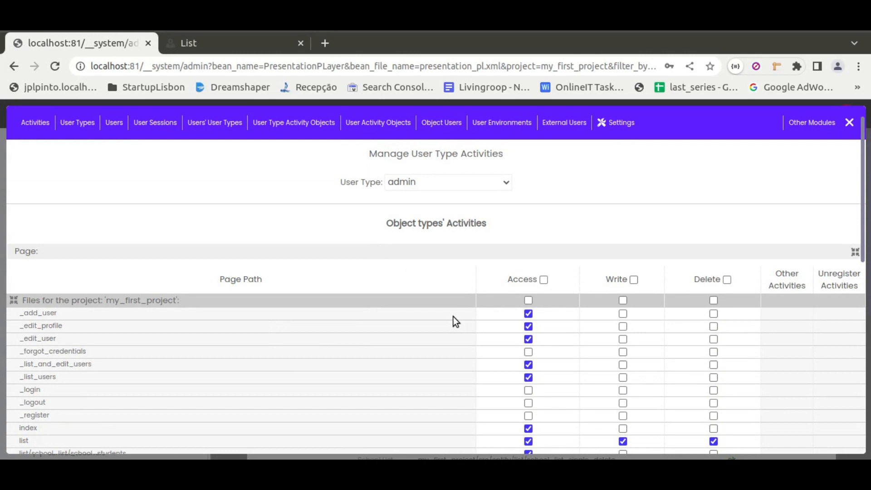
pyautogui.scroll(-3, 452, 317)
pyautogui.scroll(-1, 366, 354)
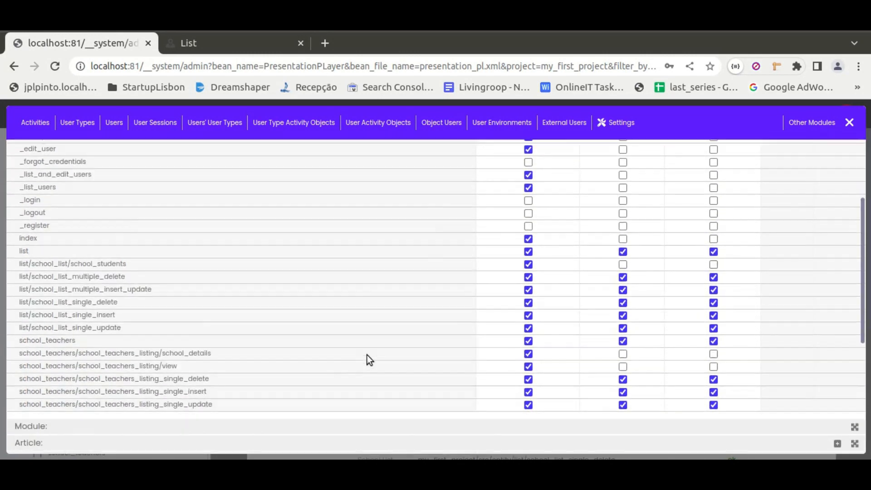
pyautogui.scroll(4, 376, 335)
# Show the regular user type's activities and review its access, write and delete permissions for the project pages
pyautogui.click(399, 205)
pyautogui.click(399, 246)
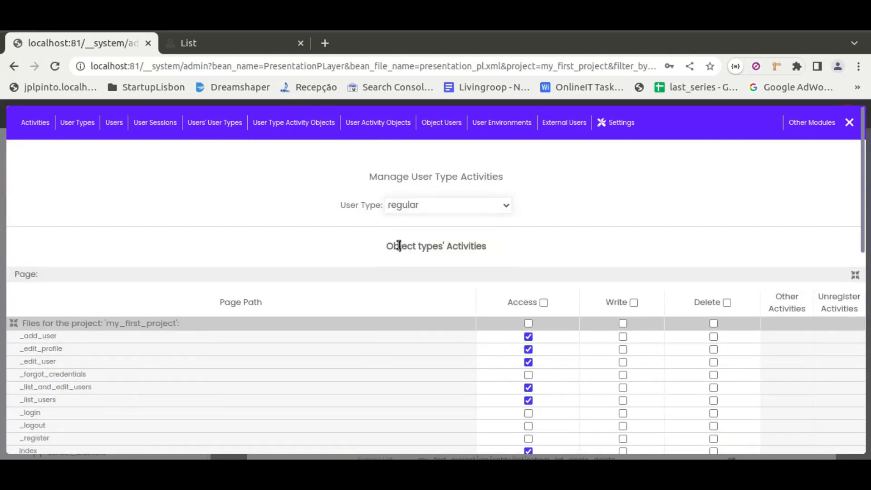
pyautogui.scroll(-5, 445, 318)
pyautogui.scroll(4, 445, 316)
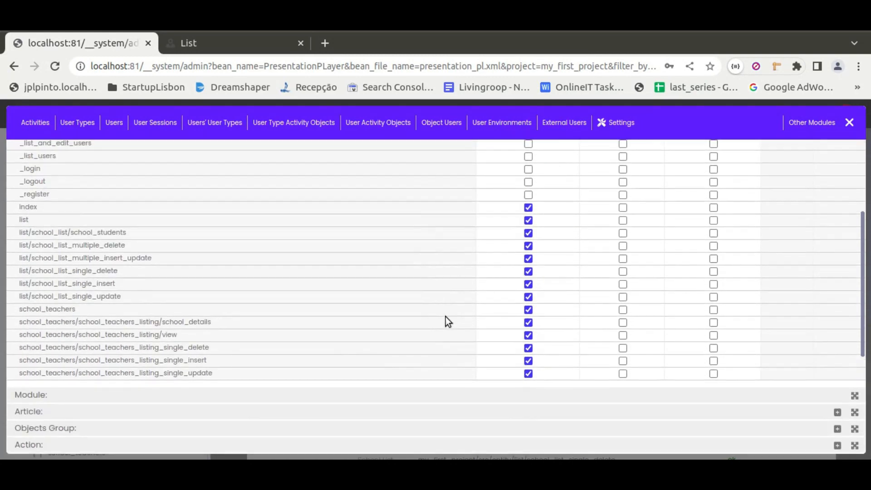
pyautogui.scroll(-2, 445, 316)
pyautogui.scroll(-1, 445, 317)
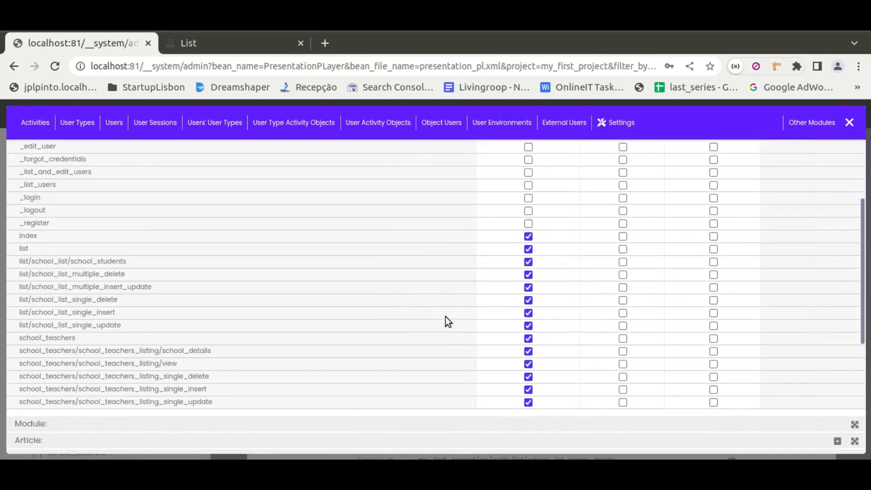
pyautogui.scroll(5, 337, 270)
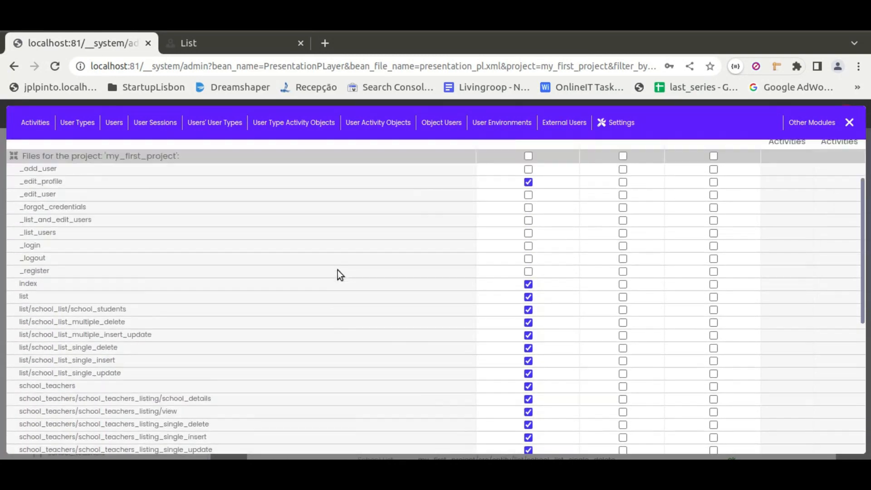
# Close the User module's admin panel, log in to the previewed project as admin and decline the browser's password update
pyautogui.click(849, 121)
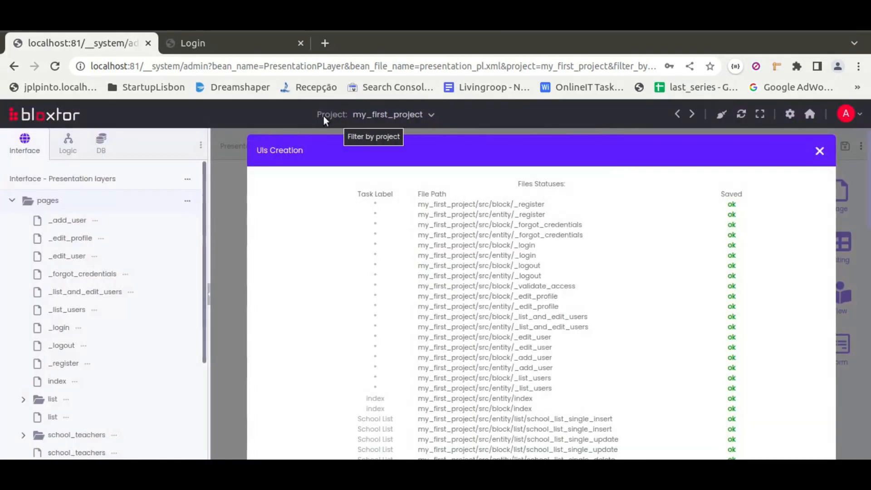
pyautogui.click(211, 42)
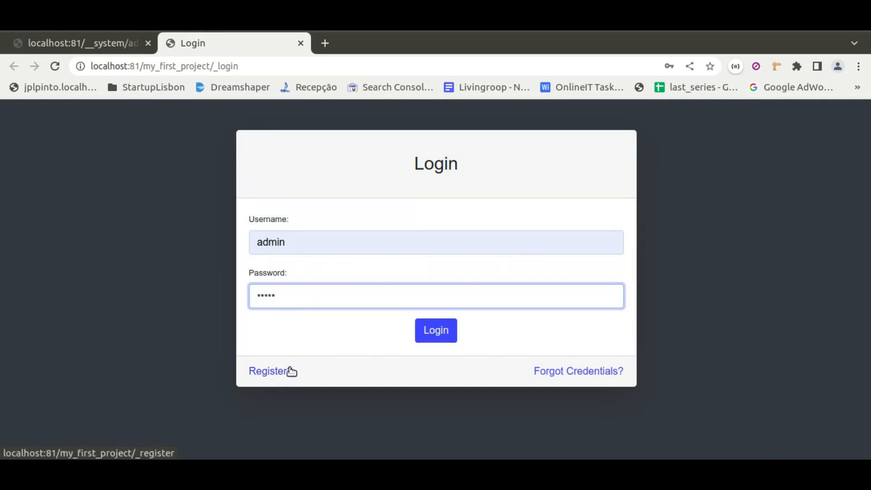
pyautogui.click(434, 332)
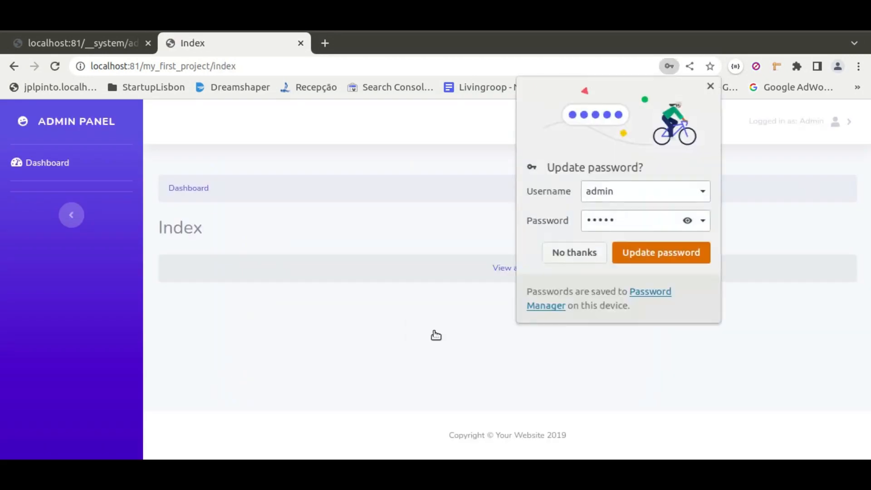
pyautogui.click(576, 250)
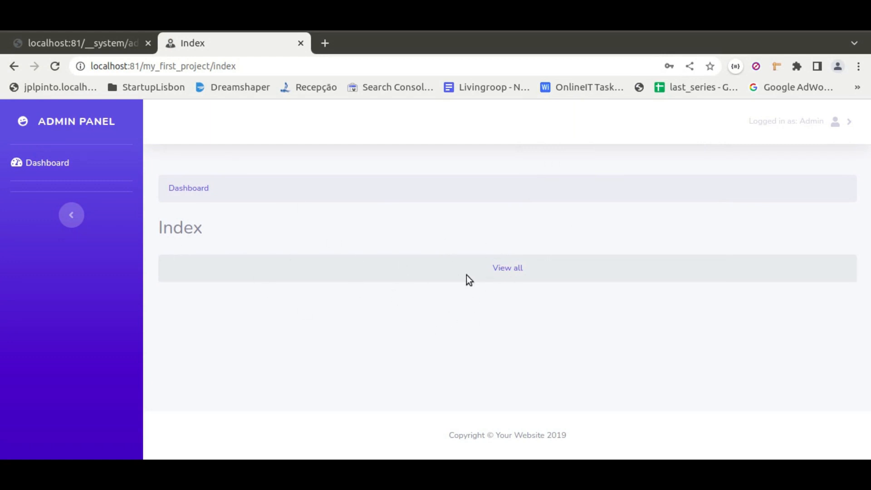
# View the full school list, check the teachers of ESPAV and Rainha, and return to the list
pyautogui.click(516, 270)
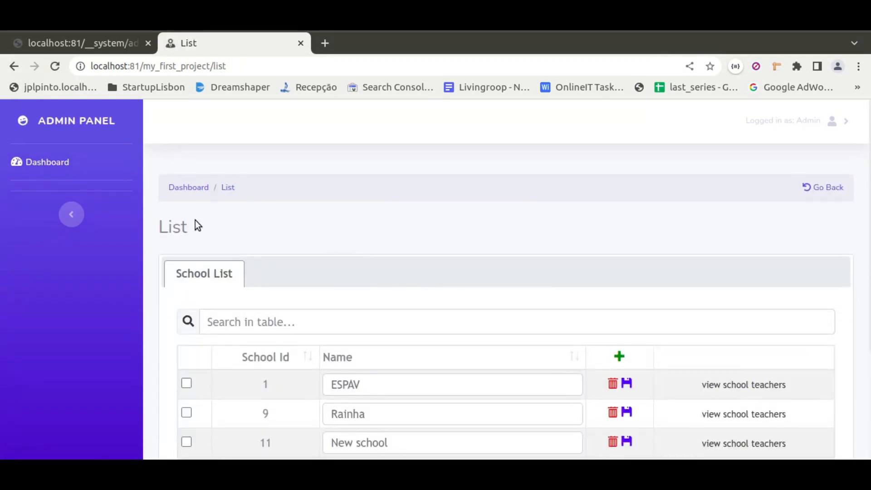
pyautogui.scroll(-2, 315, 225)
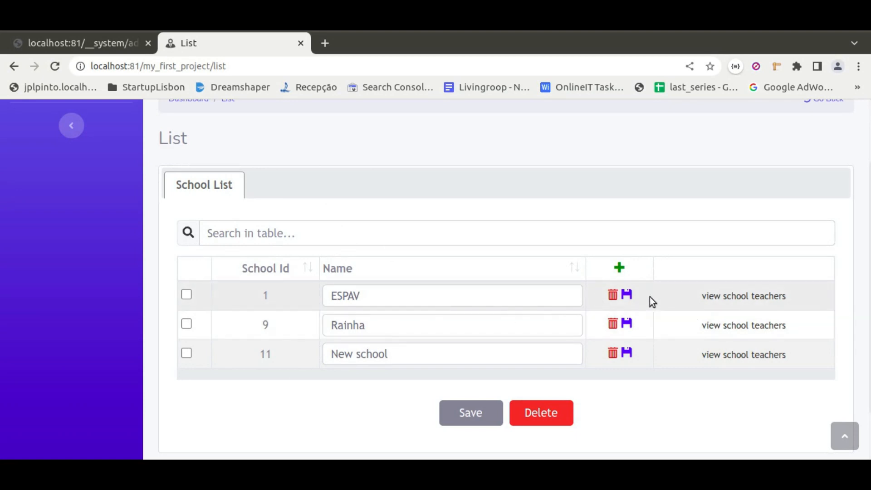
pyautogui.click(727, 299)
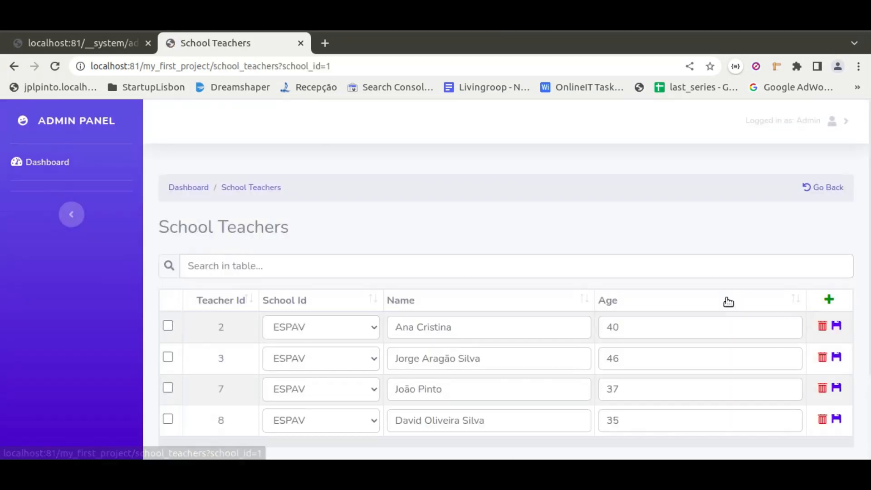
pyautogui.click(813, 187)
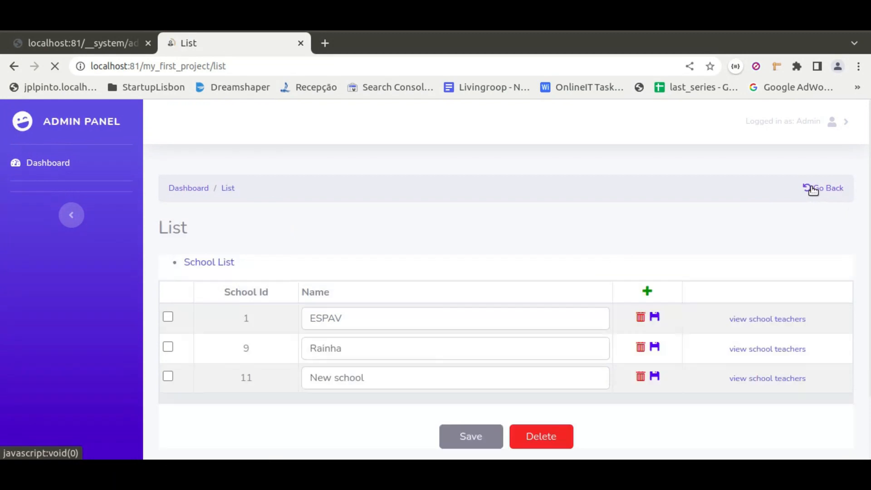
pyautogui.click(726, 414)
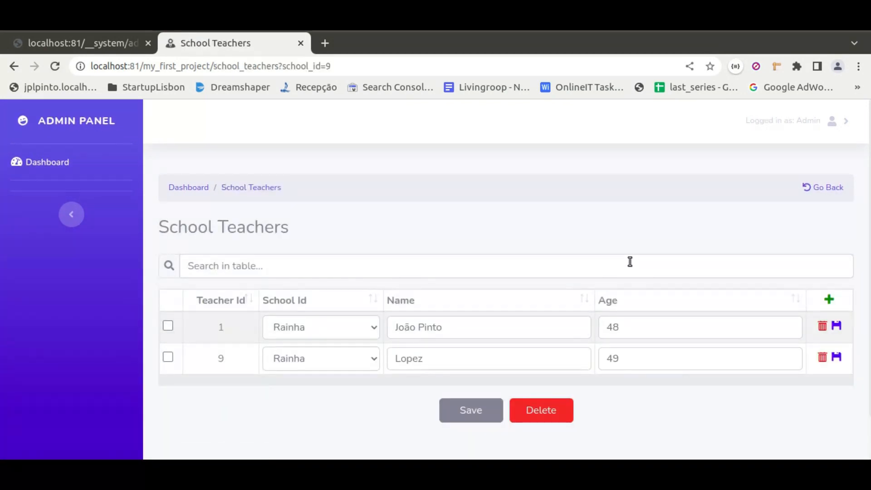
pyautogui.click(834, 192)
# Add a school named "Other school" to the School List, save its row and dismiss the alert
pyautogui.scroll(-3, 614, 245)
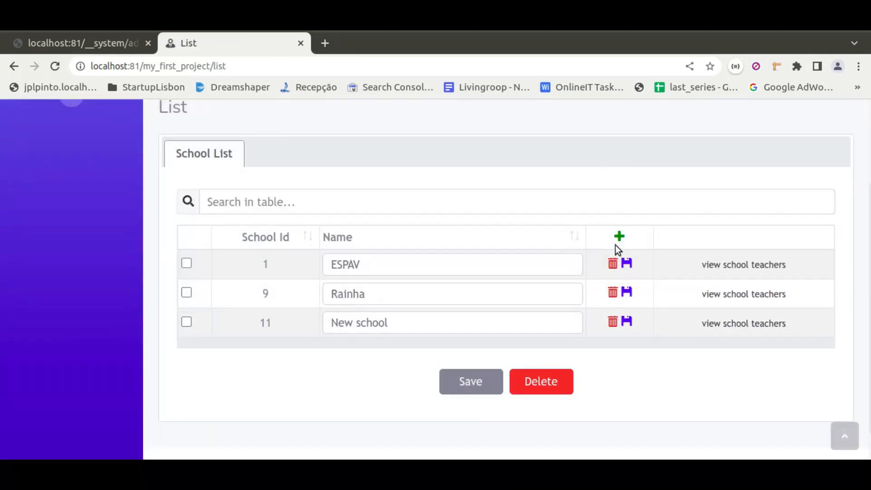
pyautogui.click(619, 235)
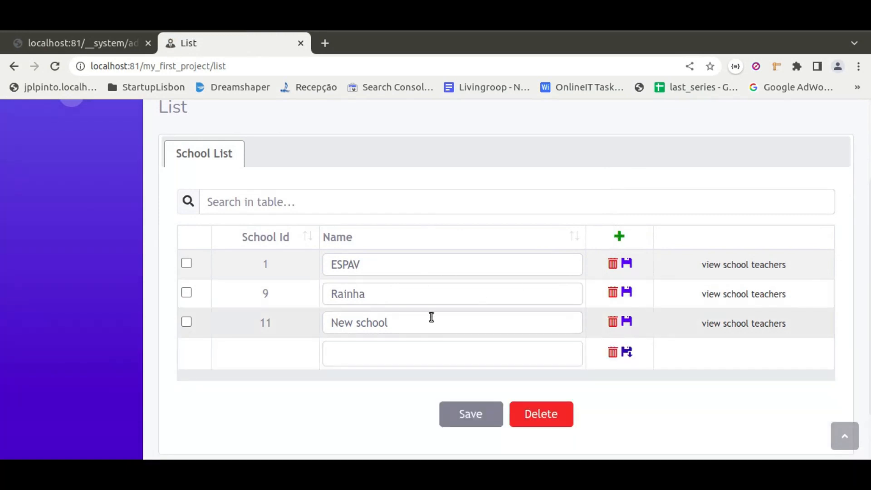
pyautogui.click(364, 348)
pyautogui.write('Other schoo')
pyautogui.click(626, 350)
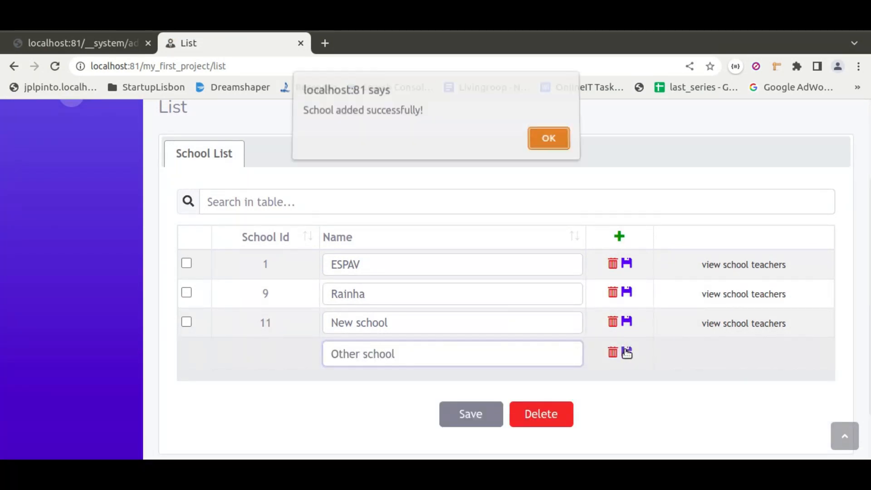
pyautogui.click(546, 142)
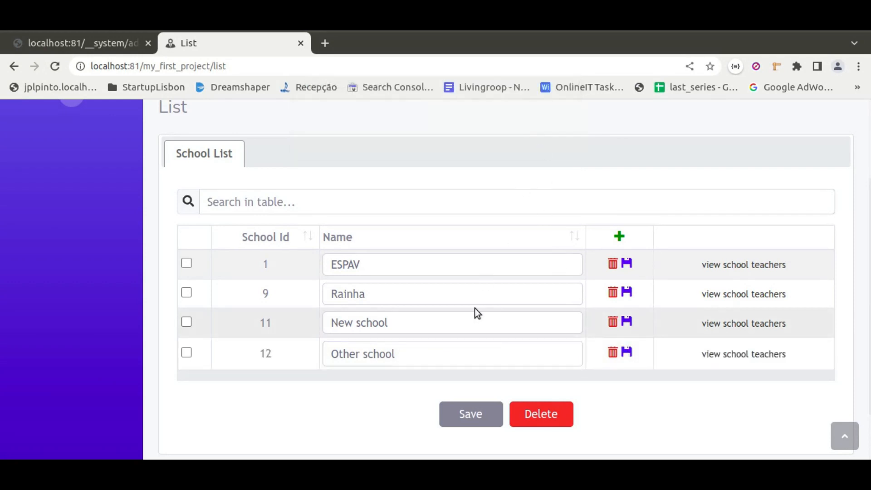
# Add a teacher to Other school with the suggested teacher name and age 34, save the row and dismiss the alert
pyautogui.click(723, 355)
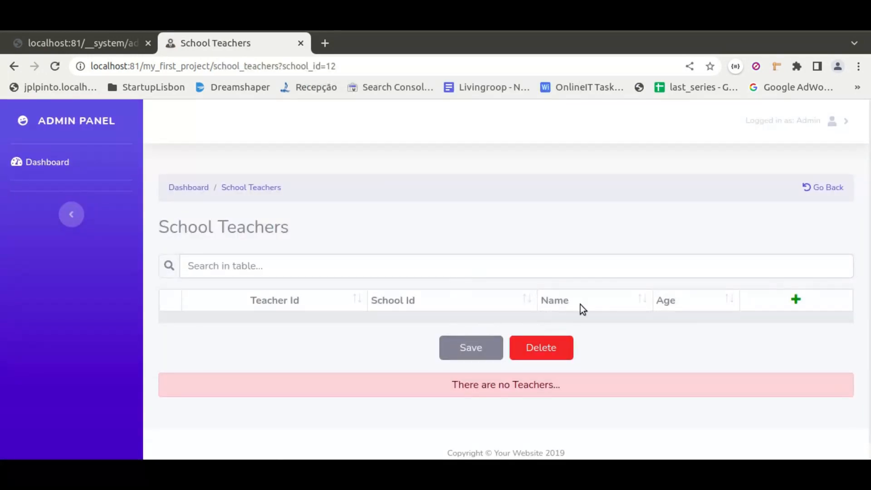
pyautogui.click(800, 301)
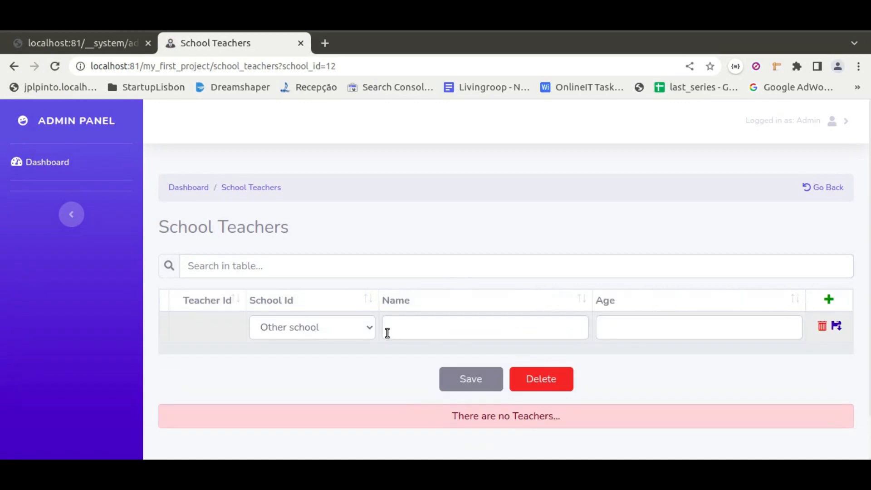
pyautogui.click(431, 325)
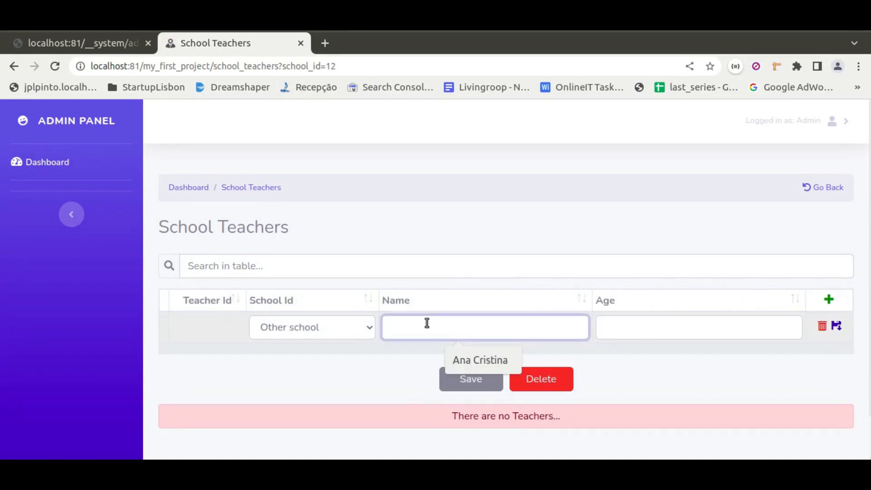
pyautogui.click(499, 358)
pyautogui.click(630, 325)
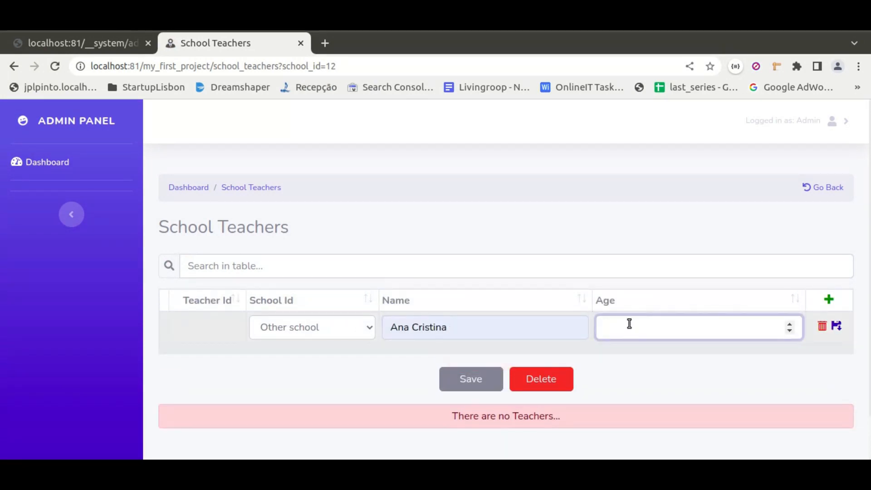
pyautogui.click(837, 326)
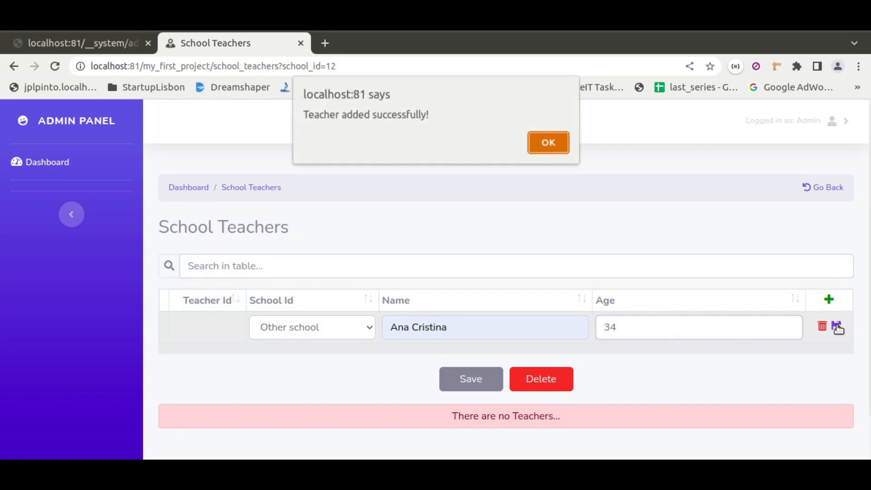
pyautogui.click(540, 144)
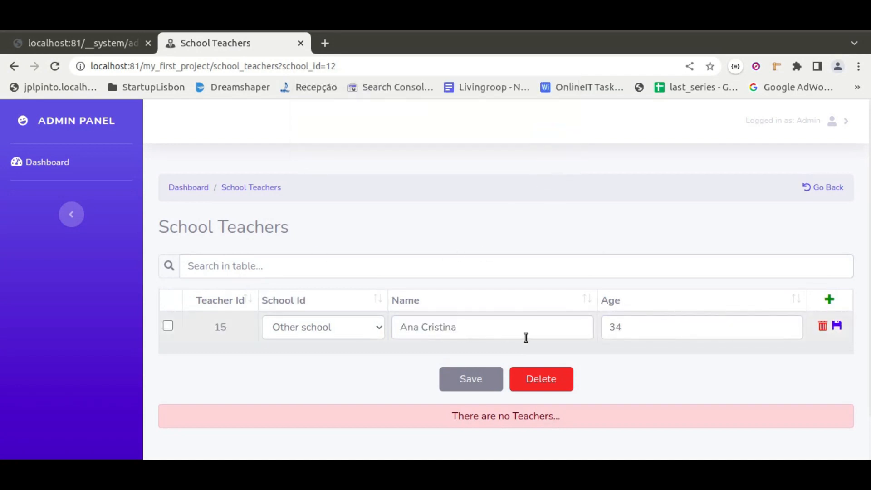
# Return to the school list, check the teachers of Other school and New school, and go back to the list
pyautogui.click(829, 187)
pyautogui.scroll(-1, 662, 408)
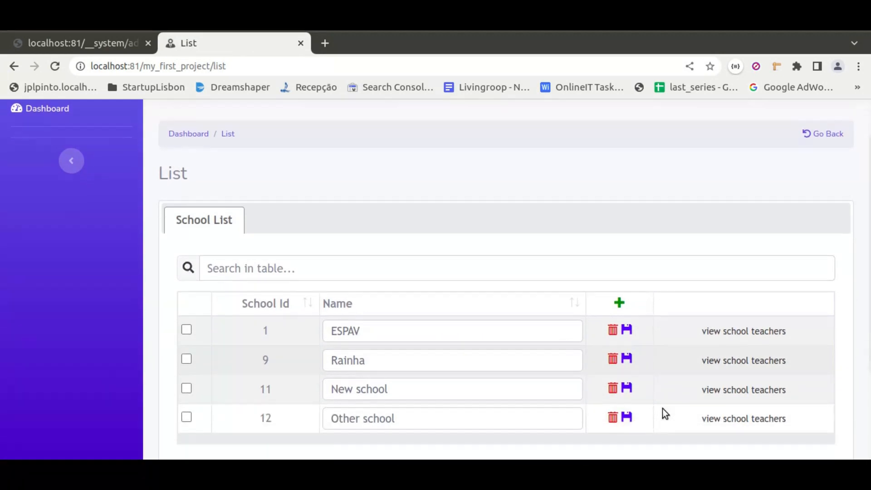
pyautogui.scroll(-1, 662, 408)
pyautogui.click(712, 392)
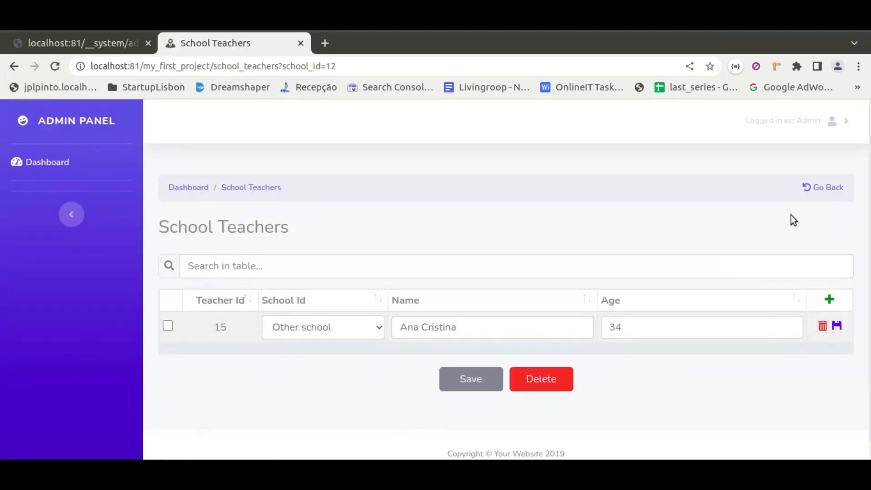
pyautogui.click(823, 194)
pyautogui.scroll(-2, 662, 276)
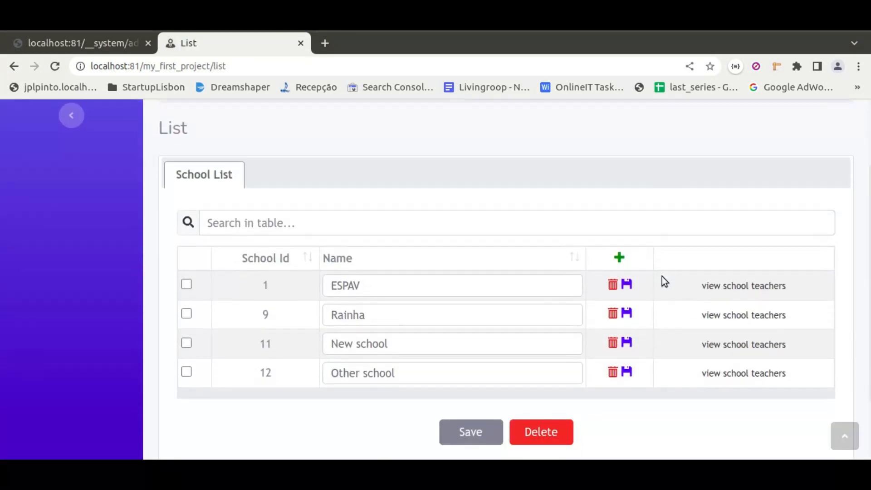
pyautogui.click(727, 333)
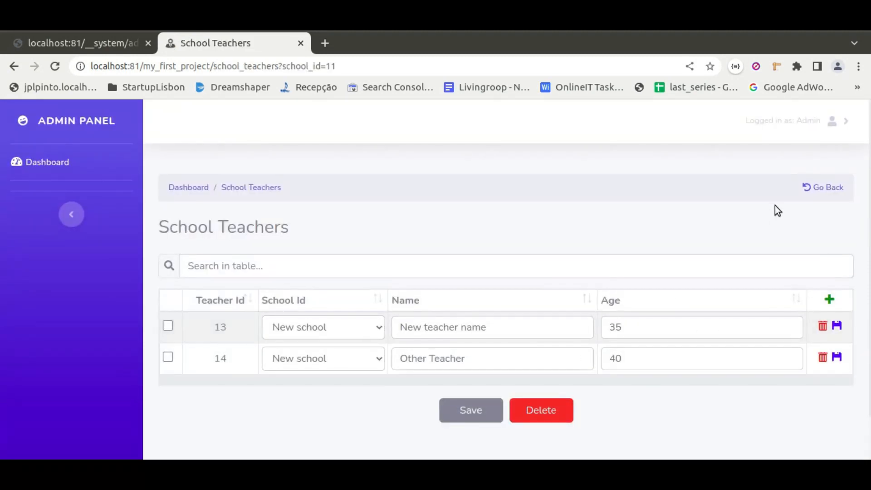
pyautogui.click(825, 188)
pyautogui.scroll(-2, 551, 322)
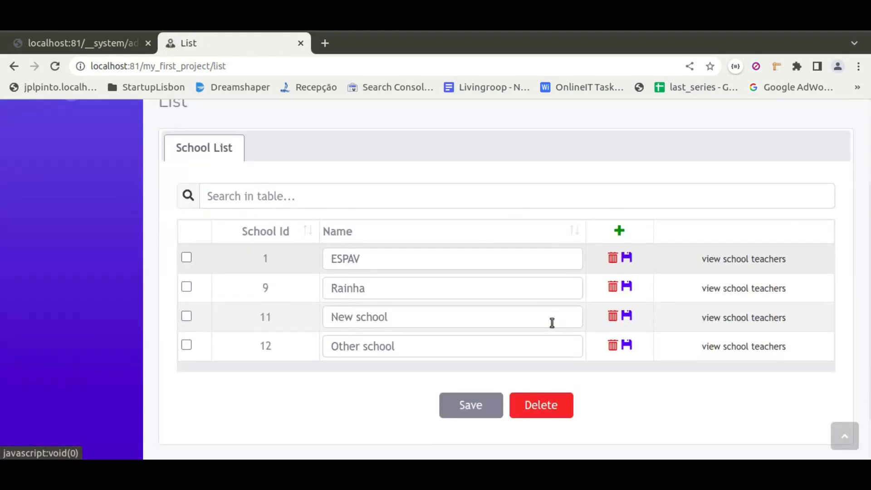
# Delete the school "Other school" from the School List and confirm the deletion
pyautogui.click(612, 347)
pyautogui.press('Return')
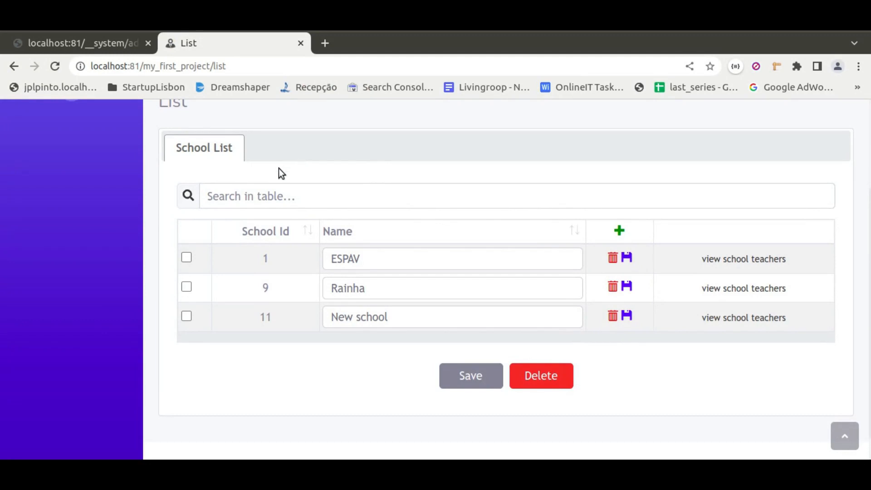
pyautogui.scroll(3, 275, 245)
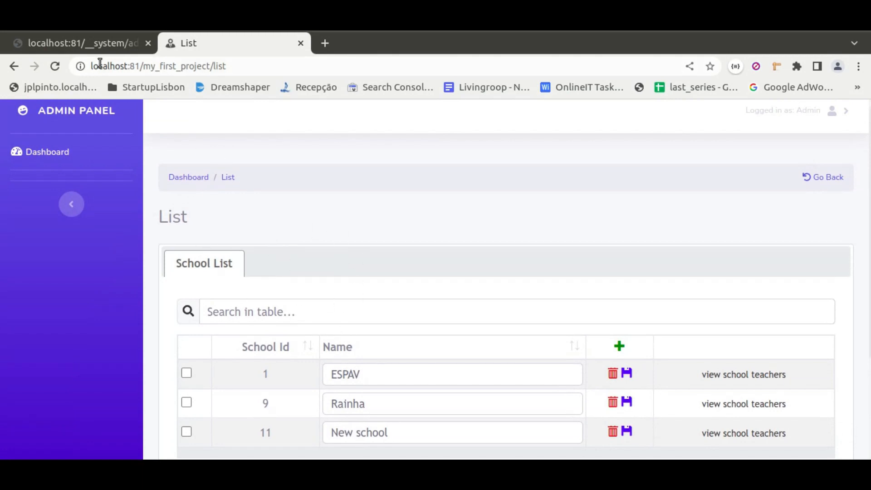
# Switch back to the Bloxtor pages diagram, close the UIs Creation results, and add a listing named "Teachers" inside the list page below School List
pyautogui.click(91, 49)
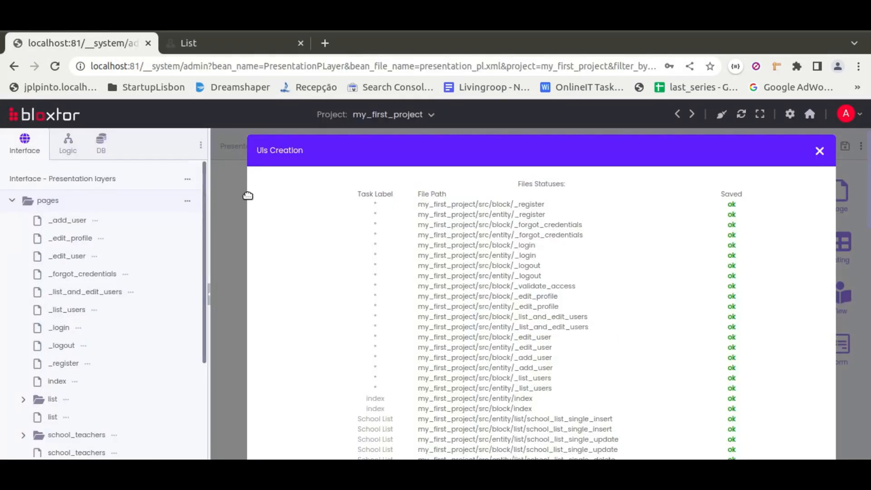
pyautogui.click(249, 211)
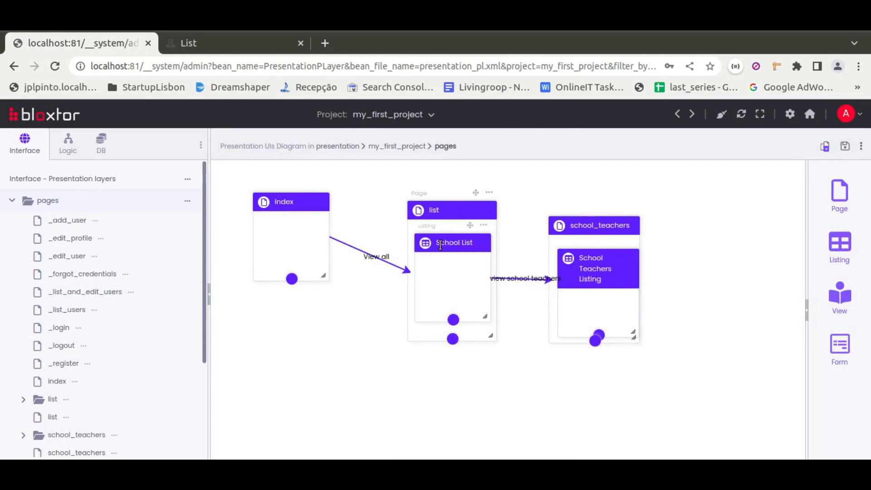
pyautogui.moveTo(834, 243); pyautogui.dragTo(476, 335)
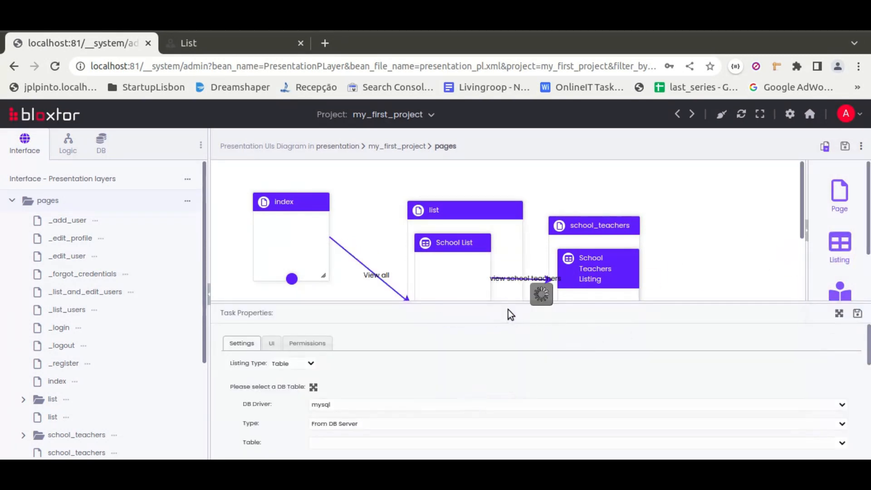
pyautogui.scroll(-3, 506, 273)
pyautogui.moveTo(498, 212); pyautogui.dragTo(473, 248)
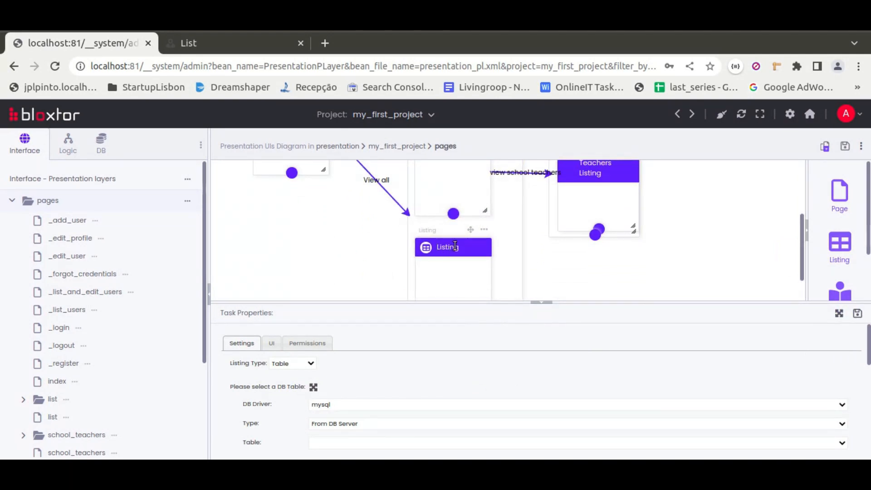
pyautogui.write('achers')
pyautogui.press('Delete')
pyautogui.press('Delete')
pyautogui.press('Delete')
# Set the Teachers listing's source type to From DB Diagram and its table to teacher
pyautogui.click(328, 424)
pyautogui.click(330, 442)
pyautogui.scroll(-8, 291, 380)
pyautogui.scroll(8, 291, 380)
pyautogui.click(327, 427)
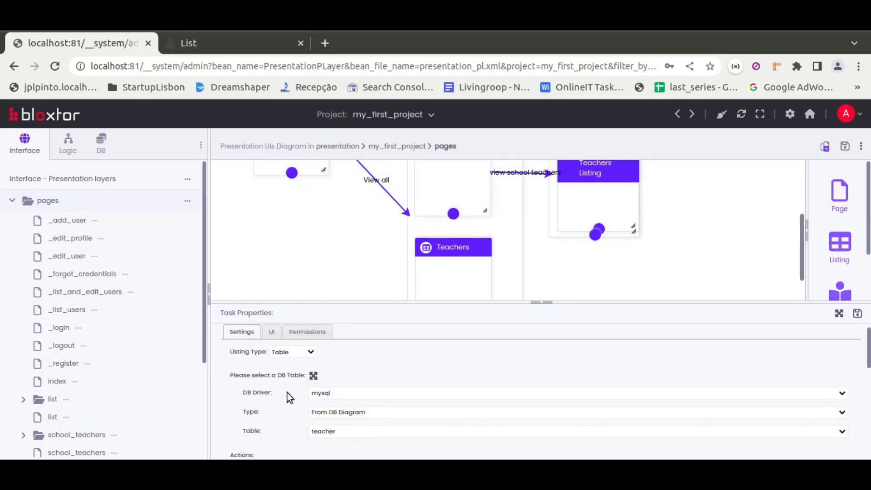
# Relate the Teachers listing's School Id attribute to a List from a DB Table: mysql, From DB Diagram, table school, attribute label name
pyautogui.click(271, 331)
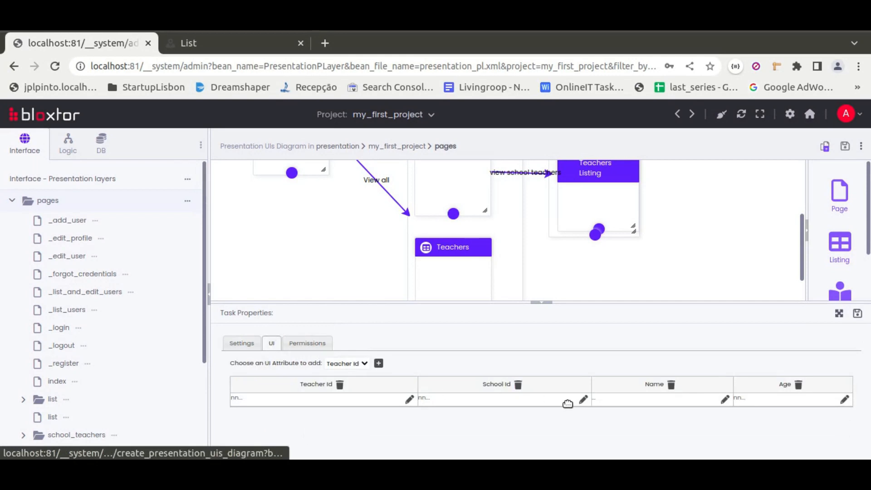
pyautogui.click(582, 399)
pyautogui.click(429, 244)
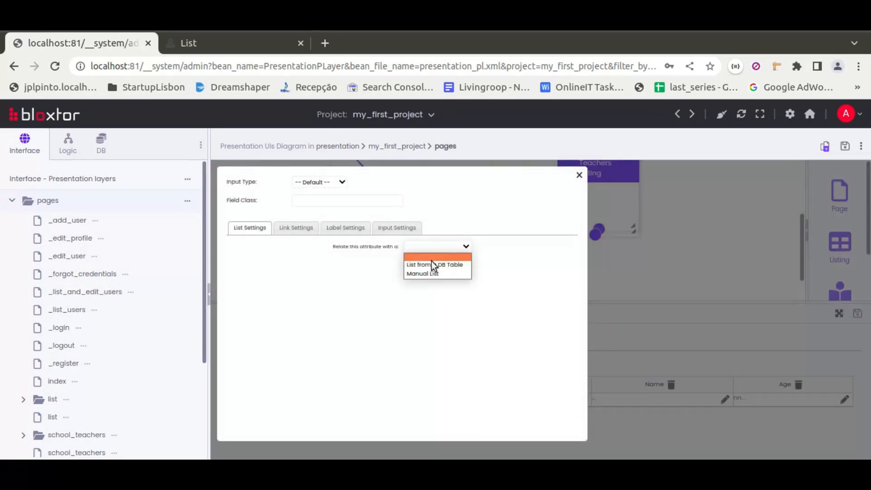
pyautogui.click(431, 261)
pyautogui.click(376, 271)
pyautogui.click(351, 290)
pyautogui.click(365, 288)
pyautogui.click(365, 306)
pyautogui.click(367, 309)
pyautogui.click(362, 321)
pyautogui.click(359, 333)
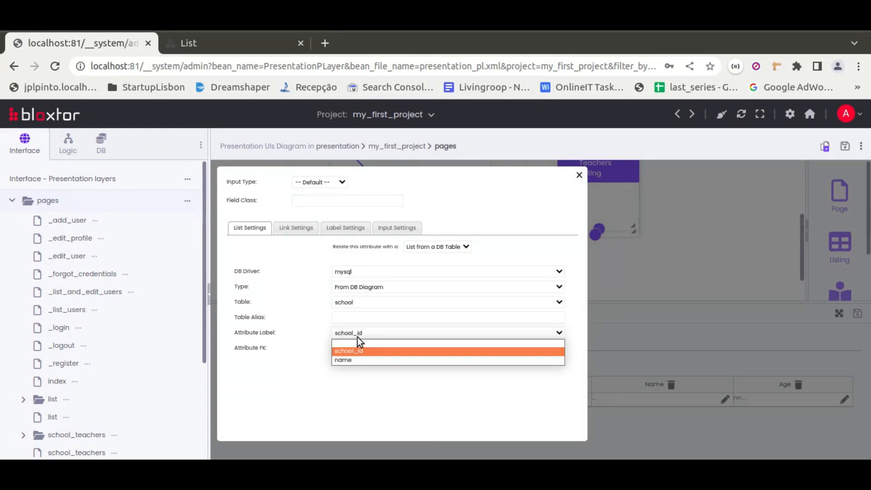
pyautogui.click(356, 360)
pyautogui.click(579, 175)
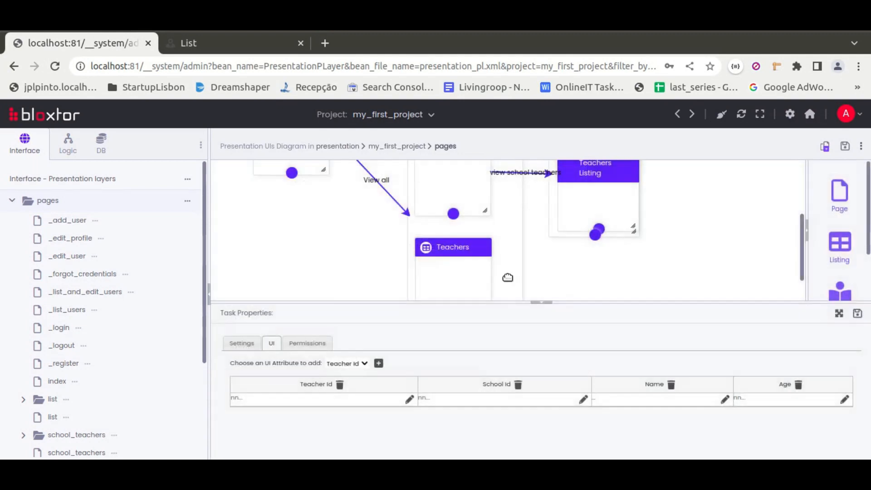
# Review the Teachers listing's permissions and action settings, and save and close its properties
pyautogui.click(294, 345)
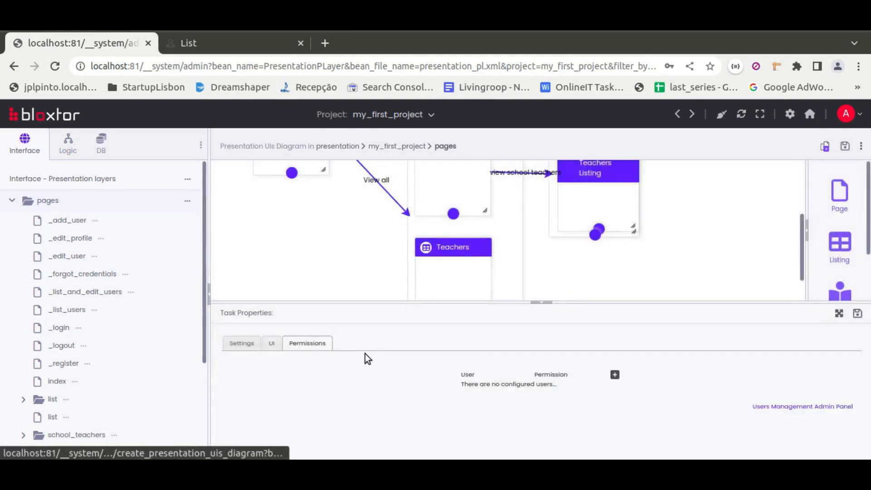
pyautogui.click(233, 348)
pyautogui.scroll(-5, 516, 380)
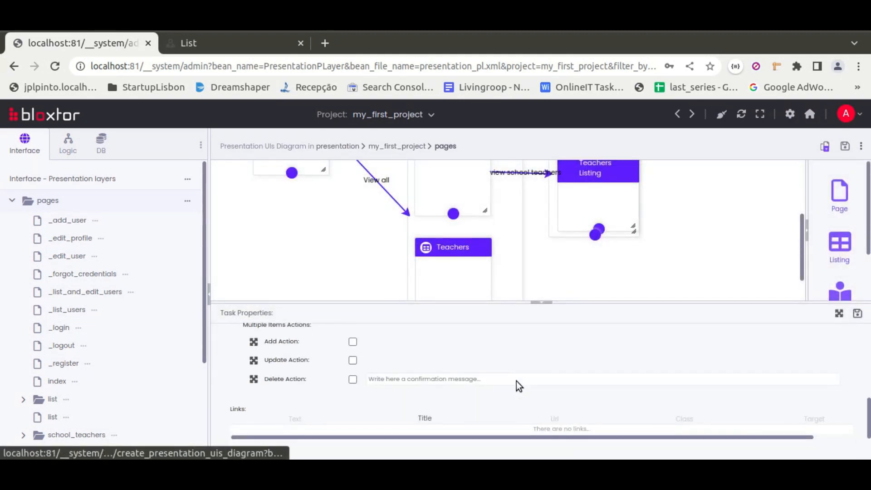
pyautogui.scroll(5, 519, 386)
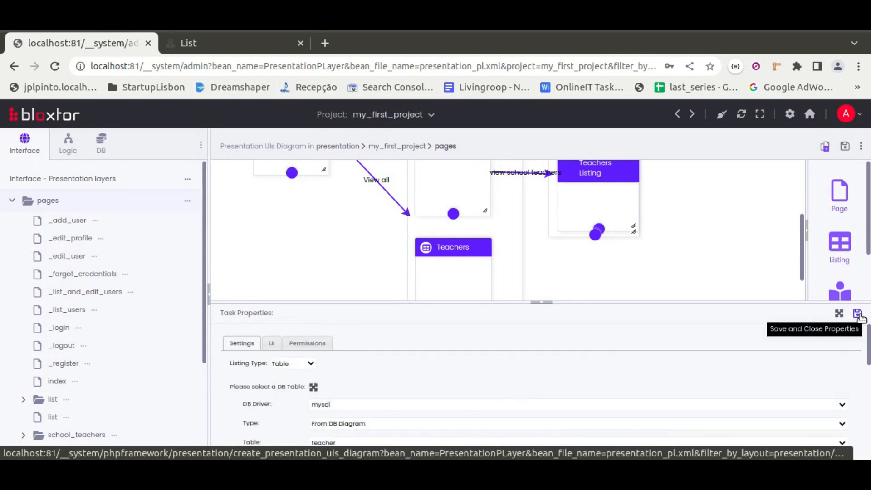
pyautogui.click(857, 313)
# Add another listing named "Students" inside the list page, below the Teachers listing
pyautogui.moveTo(845, 240); pyautogui.dragTo(521, 388)
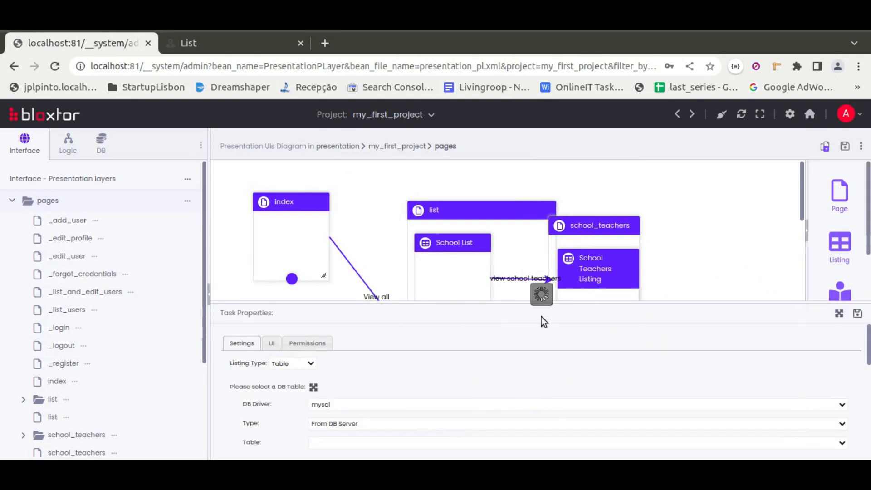
pyautogui.scroll(-5, 538, 262)
pyautogui.moveTo(526, 209); pyautogui.dragTo(492, 283)
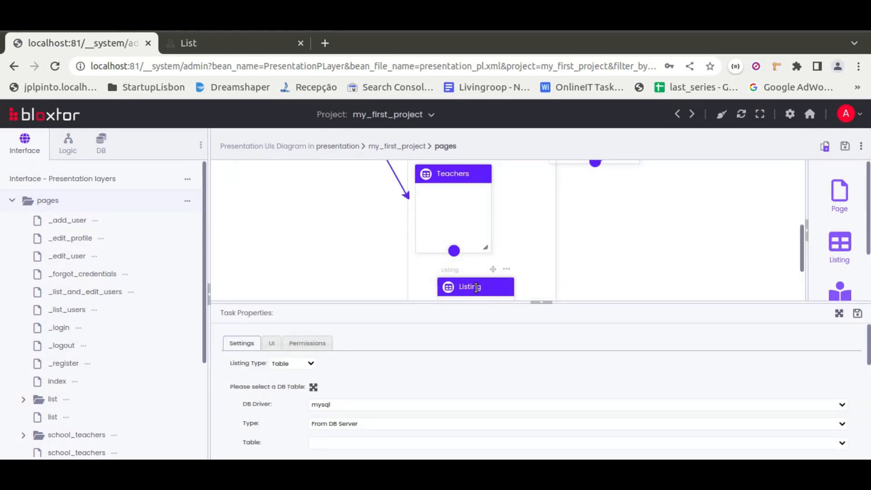
pyautogui.write('tudents')
pyautogui.press('Delete')
pyautogui.press('Delete')
pyautogui.press('Delete')
# Set the Students listing's source type to From DB Diagram and its table to student
pyautogui.click(331, 423)
pyautogui.click(338, 443)
pyautogui.scroll(-1, 291, 391)
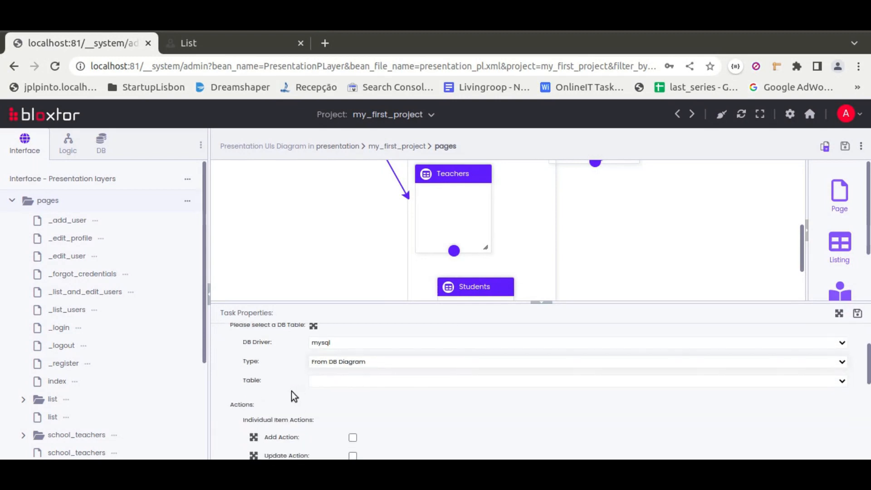
pyautogui.click(342, 373)
pyautogui.click(323, 404)
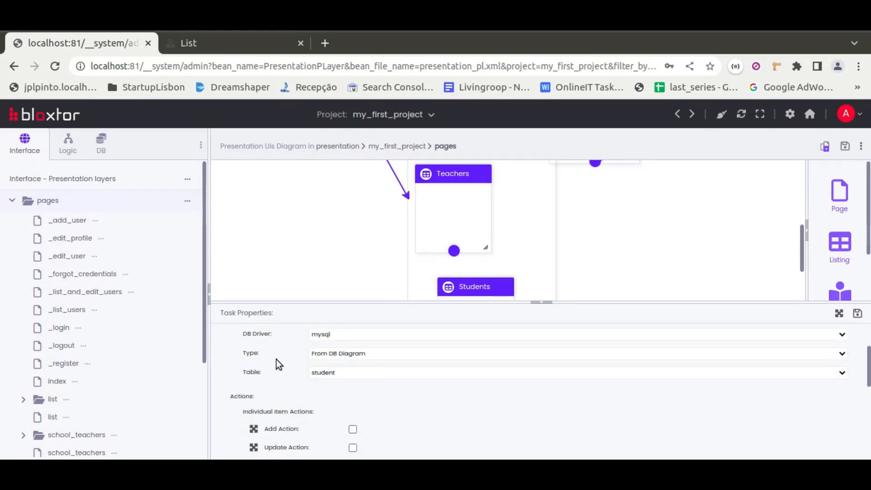
# Relate the Students listing's School Id to a List from a DB Table (mysql, From DB Diagram, table school, label name) and close its properties
pyautogui.click(270, 344)
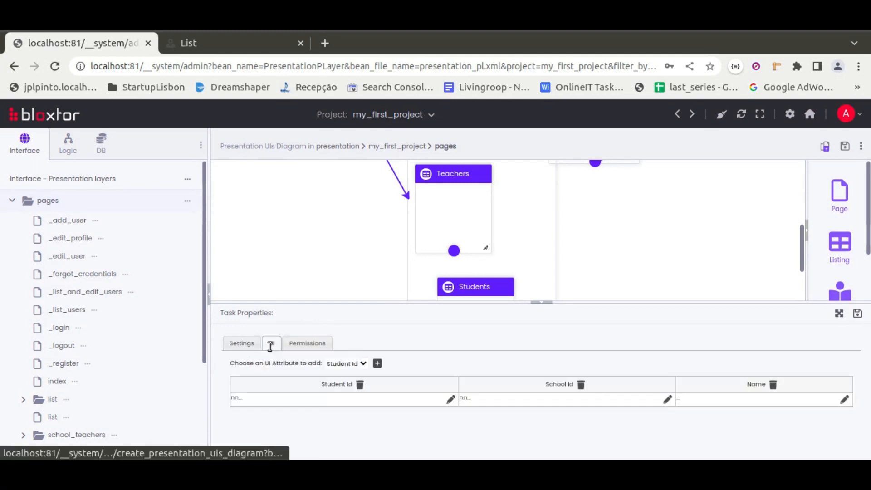
pyautogui.click(667, 399)
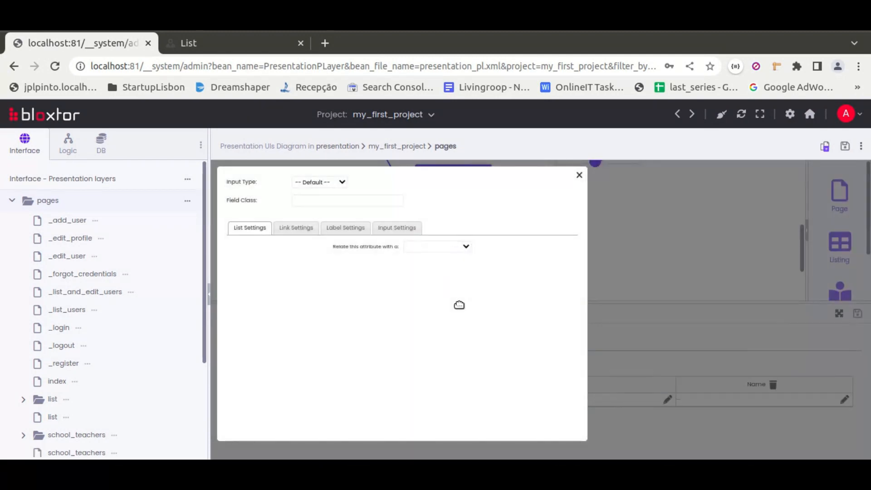
pyautogui.click(424, 250)
pyautogui.click(431, 267)
pyautogui.click(431, 271)
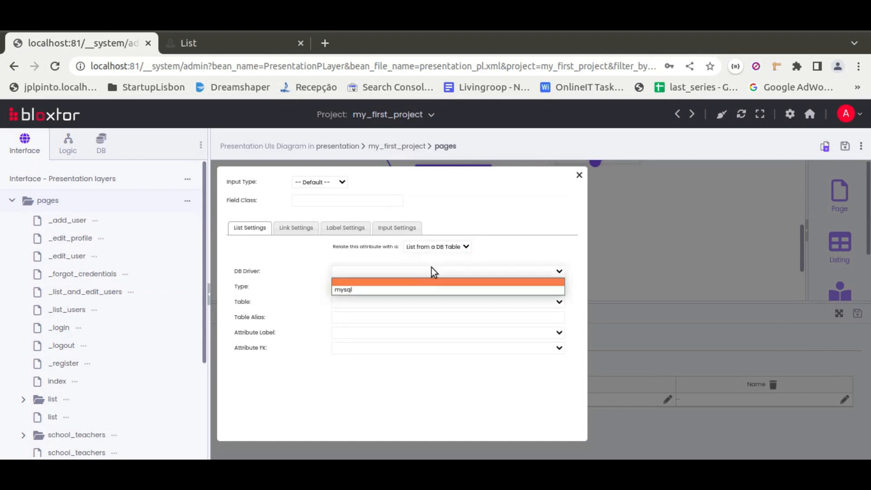
pyautogui.click(353, 289)
pyautogui.click(369, 301)
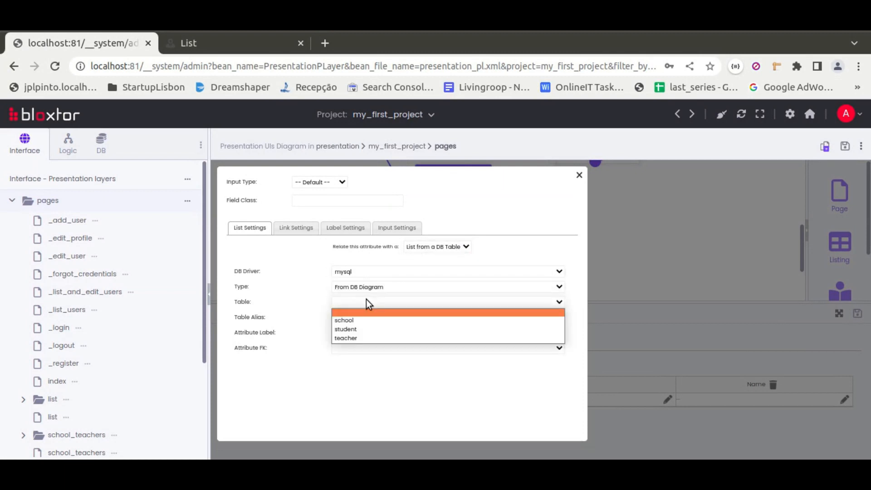
pyautogui.click(354, 320)
pyautogui.click(354, 335)
pyautogui.click(352, 360)
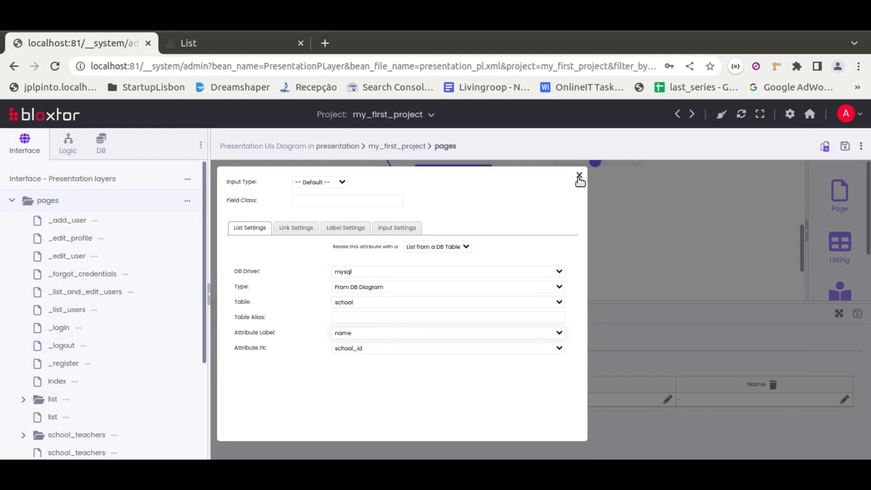
pyautogui.click(579, 176)
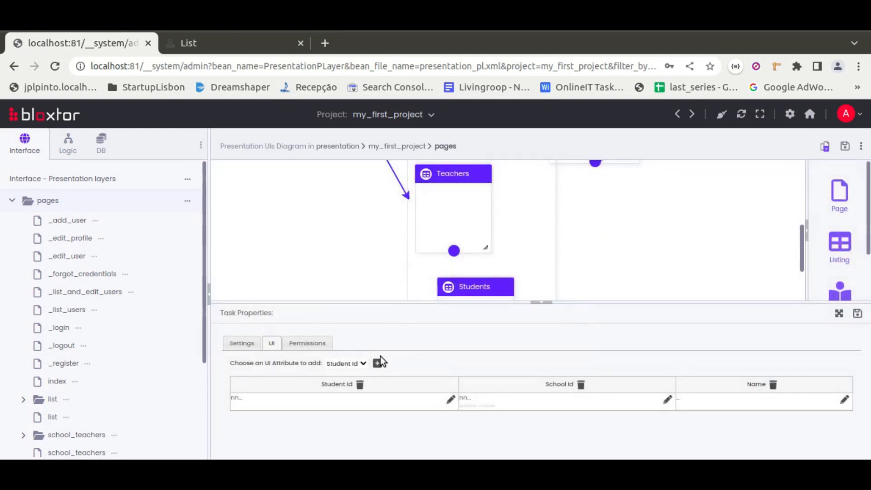
pyautogui.click(838, 314)
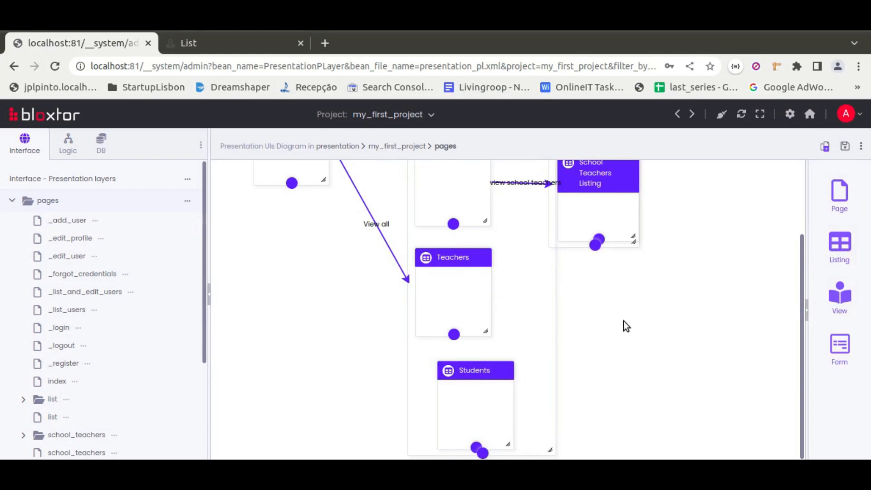
# Review and save the list page's properties, and move the school_teachers page clear of the enlarged list page
pyautogui.scroll(2, 576, 285)
pyautogui.click(509, 207)
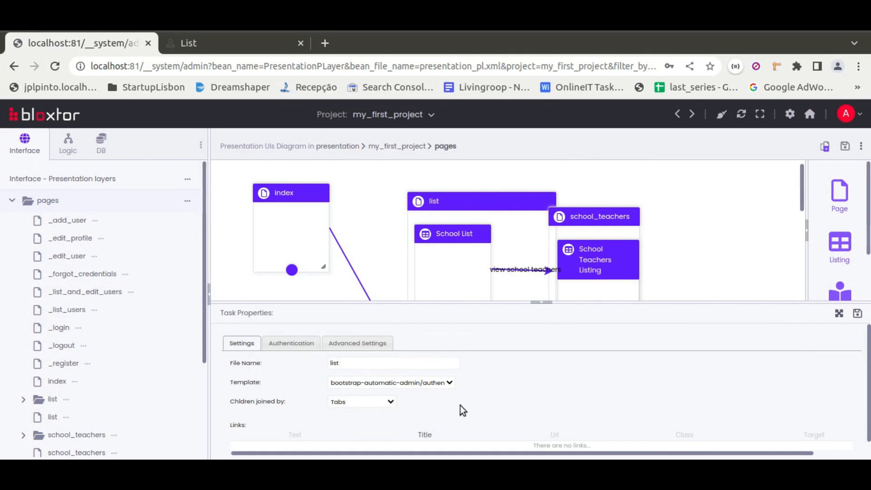
pyautogui.scroll(-1, 460, 410)
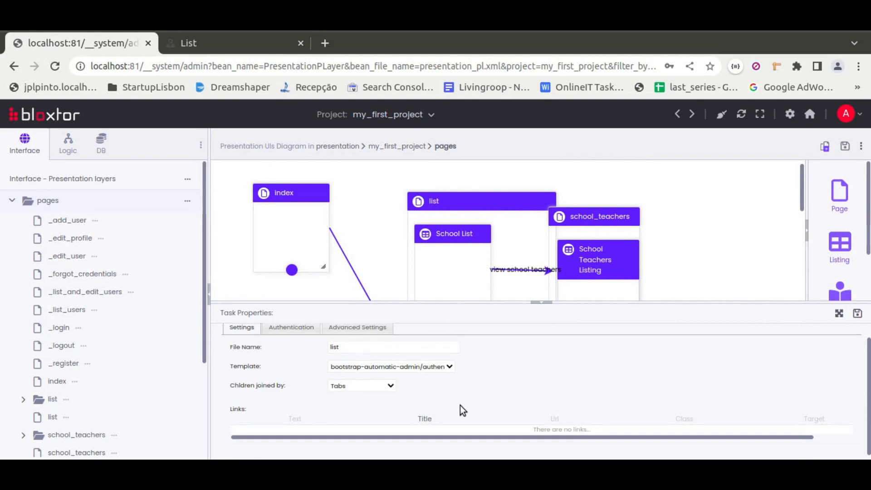
pyautogui.click(857, 313)
pyautogui.moveTo(618, 200); pyautogui.dragTo(693, 203)
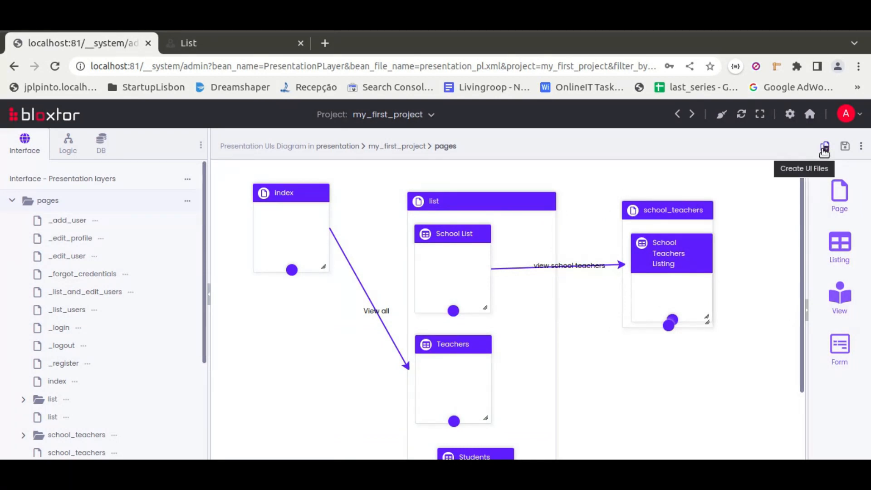
# Generate the diagram's UI files from the existing services and rules, overwriting existing items, and save them
pyautogui.click(824, 146)
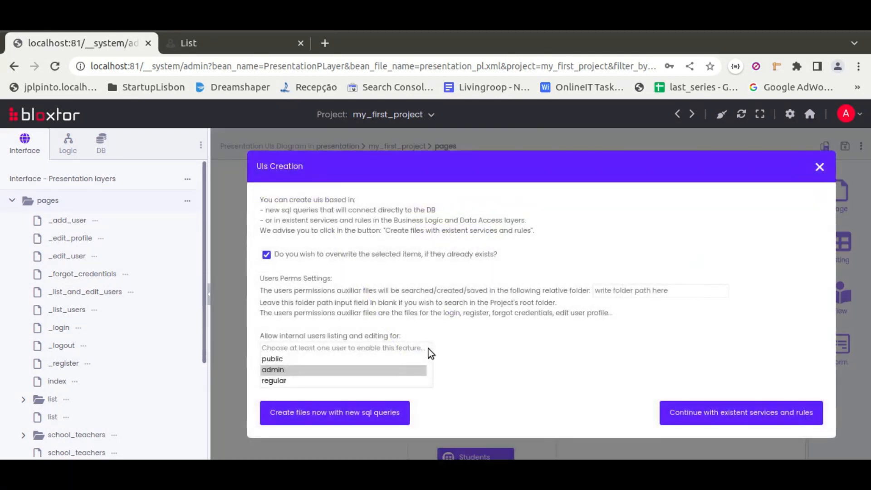
pyautogui.click(698, 418)
pyautogui.scroll(-2, 508, 297)
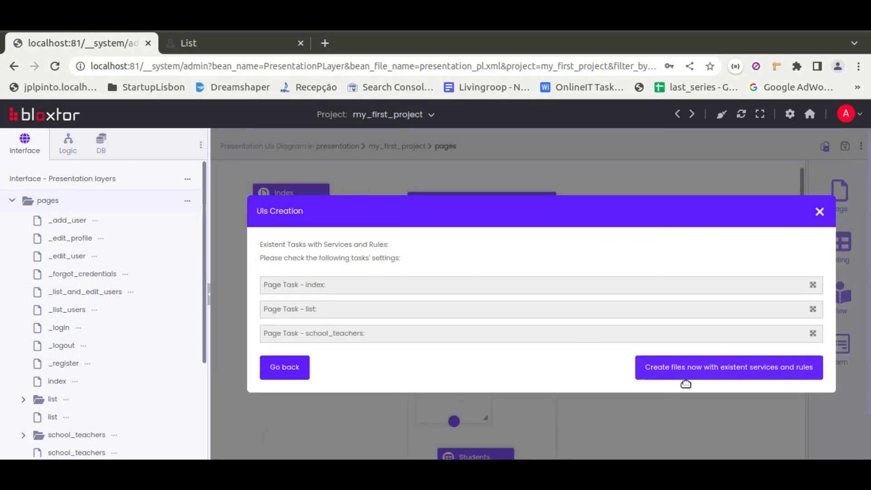
pyautogui.click(683, 380)
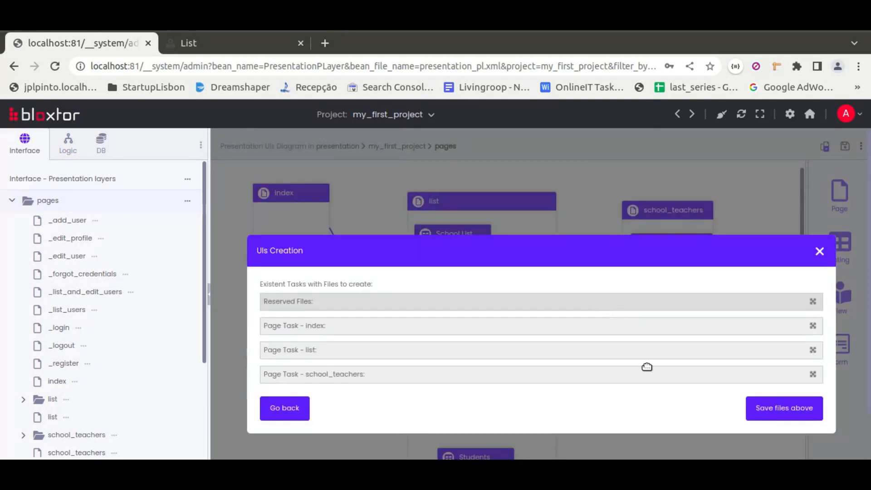
pyautogui.click(785, 410)
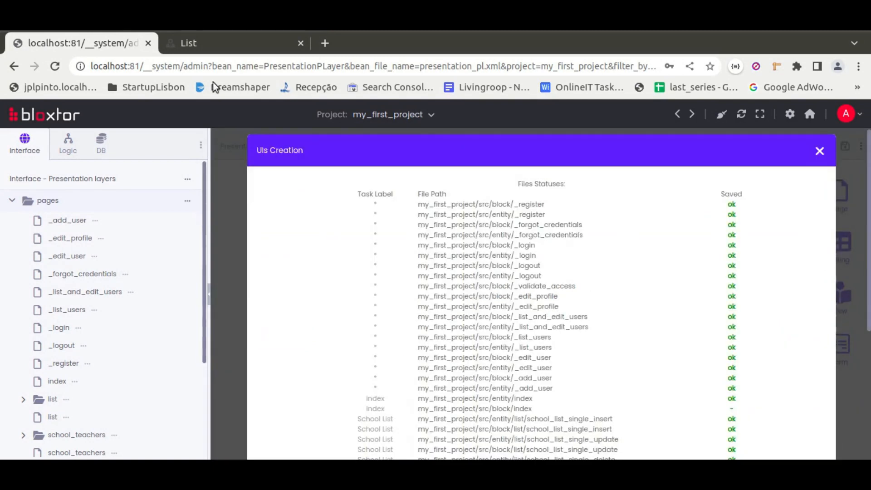
# Reload the running List page and check its School List, Teachers and Students listings
pyautogui.click(203, 41)
pyautogui.click(53, 67)
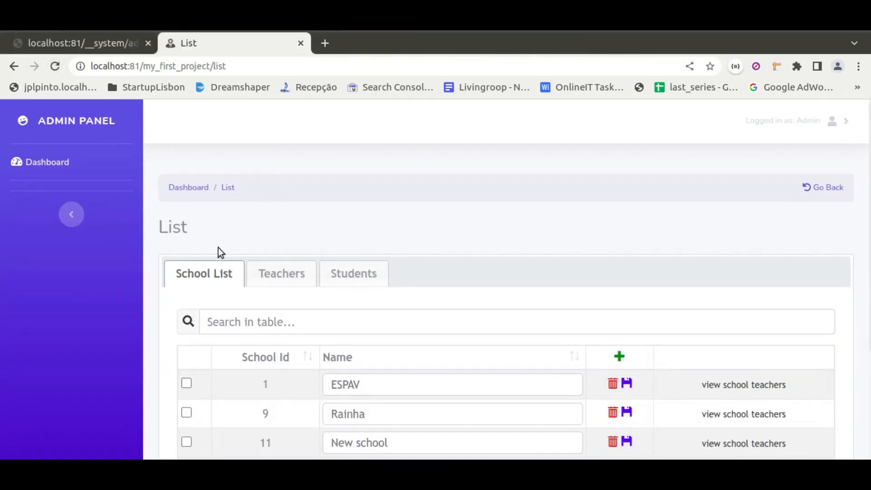
pyautogui.scroll(-2, 365, 243)
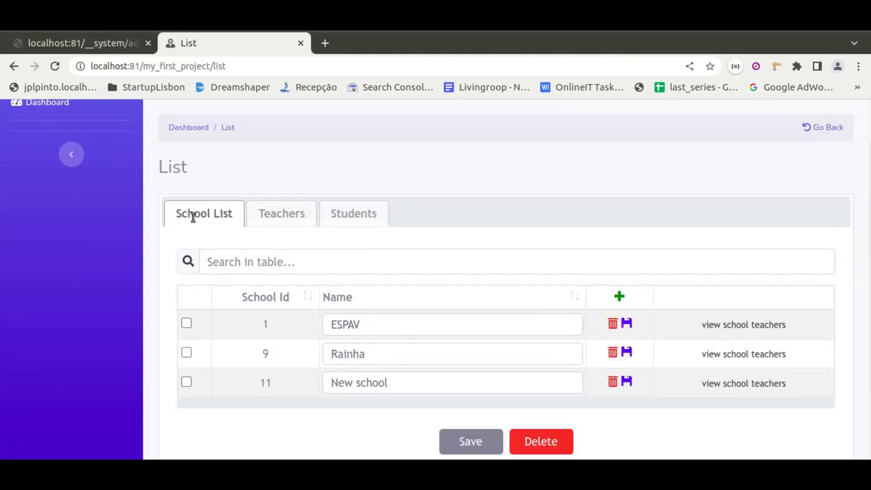
pyautogui.click(279, 213)
pyautogui.click(359, 212)
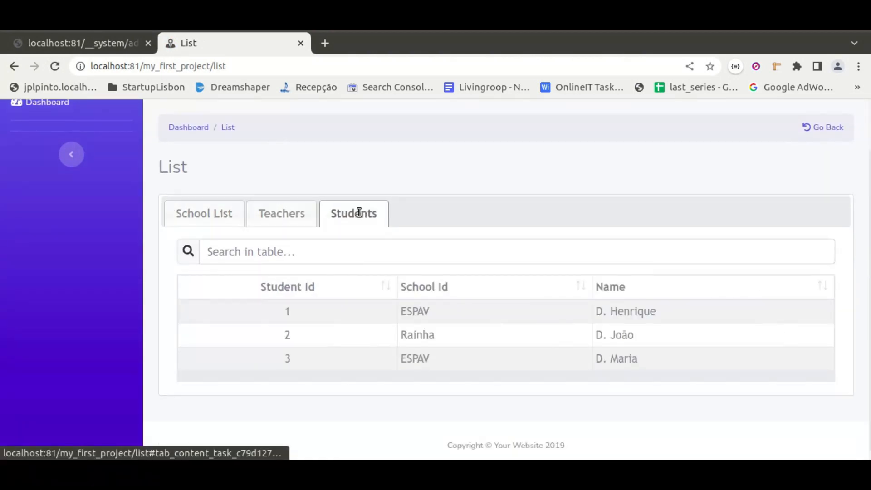
pyautogui.click(283, 214)
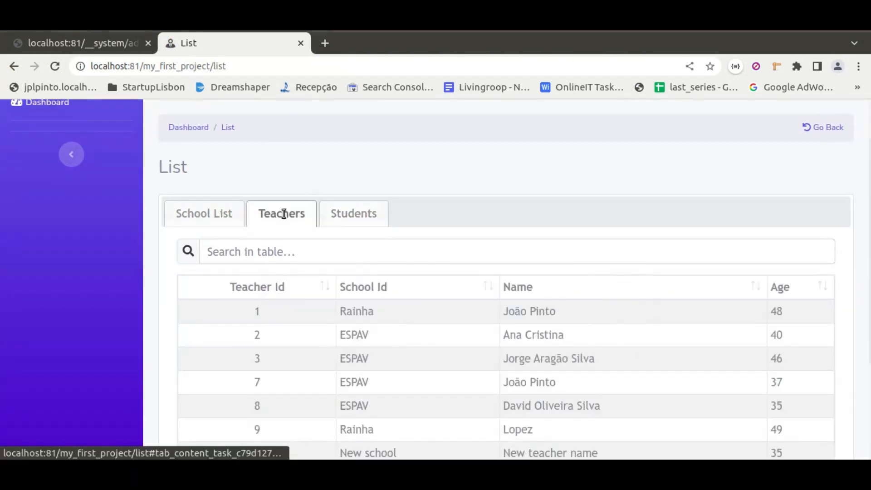
pyautogui.click(206, 220)
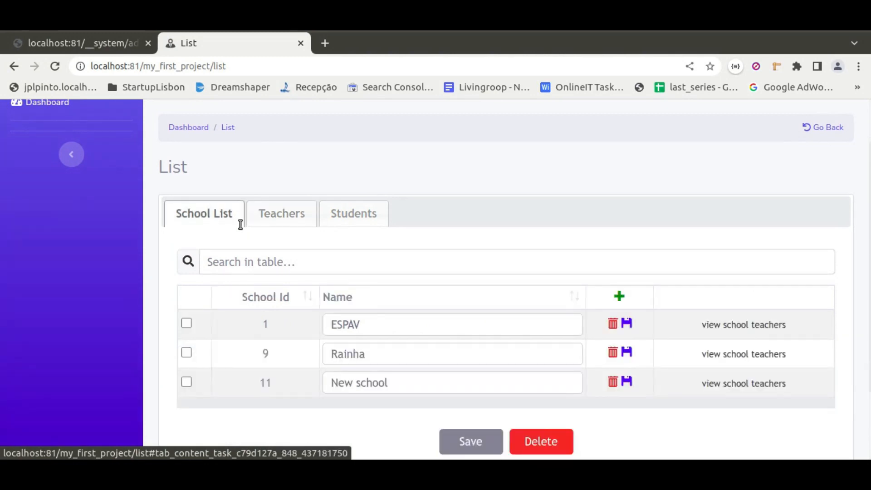
pyautogui.click(287, 215)
pyautogui.click(338, 213)
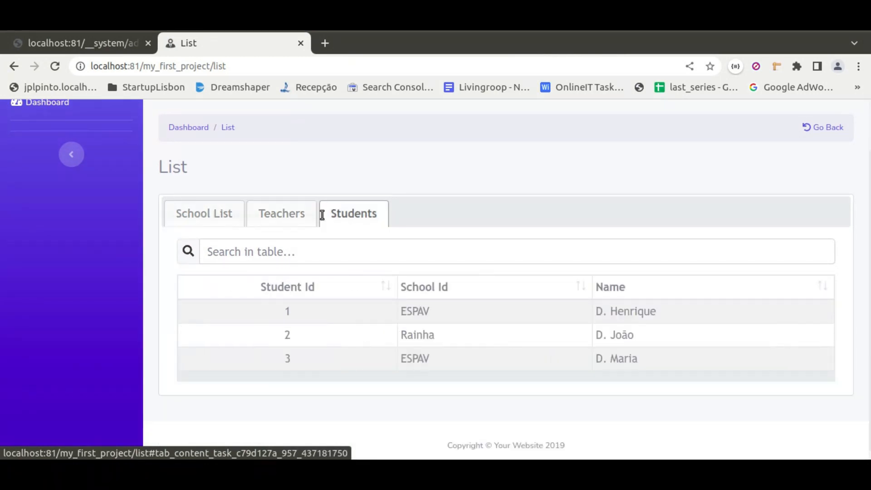
pyautogui.click(206, 216)
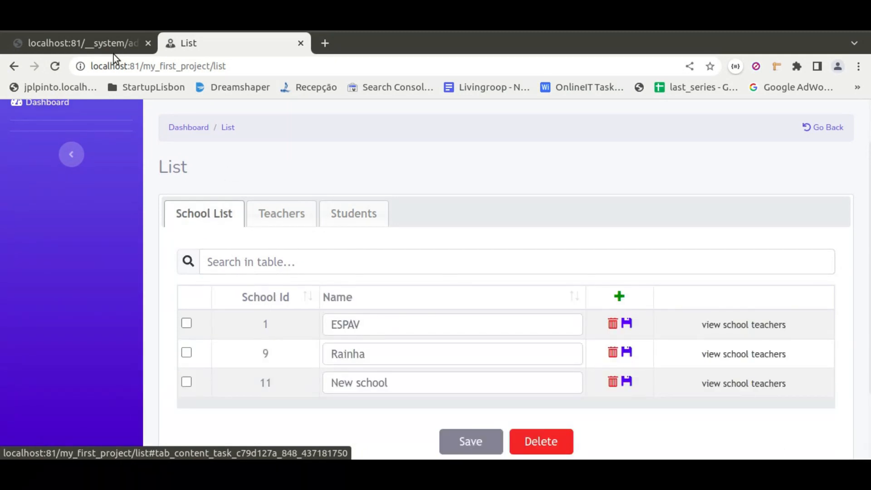
# Return to the pages diagram and add a listing named "School Students" inside the School List listing
pyautogui.click(95, 42)
pyautogui.click(225, 219)
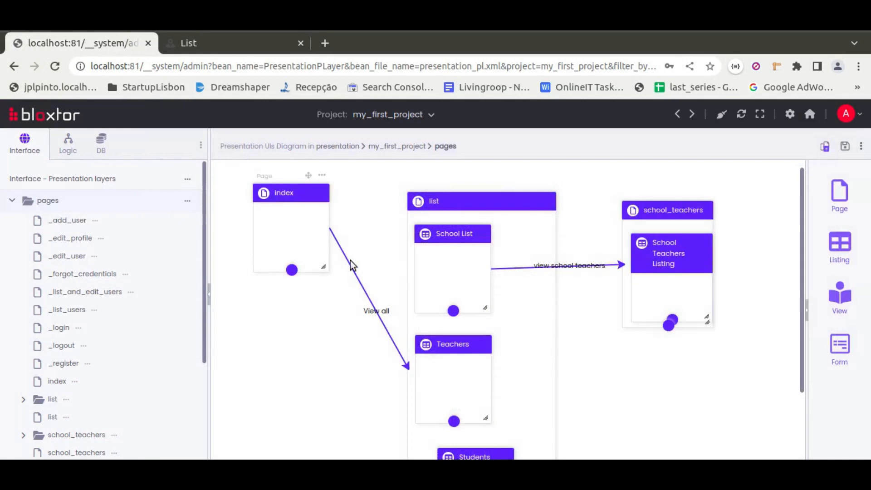
pyautogui.moveTo(839, 244); pyautogui.dragTo(449, 264)
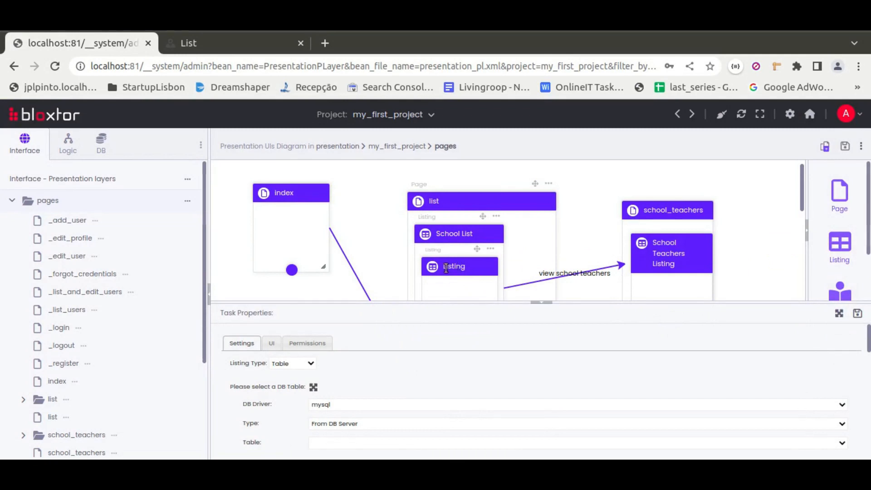
pyautogui.write('tude')
pyautogui.write('dents')
pyautogui.press('Delete')
pyautogui.press('Delete')
pyautogui.press('Delete')
pyautogui.press('Delete')
pyautogui.press('Delete')
pyautogui.write('School')
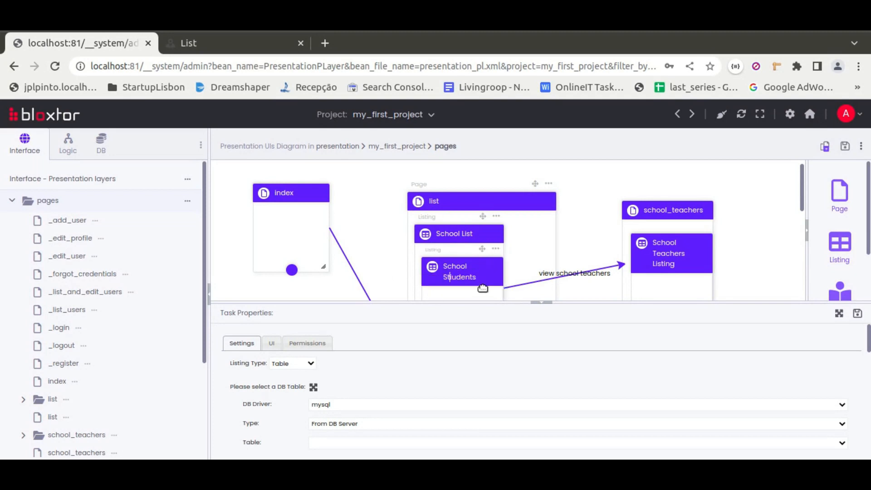
# Set the School Students listing's source type to From DB Diagram and its table to student
pyautogui.click(324, 429)
pyautogui.click(322, 444)
pyautogui.scroll(-2, 305, 413)
pyautogui.click(350, 376)
pyautogui.click(332, 408)
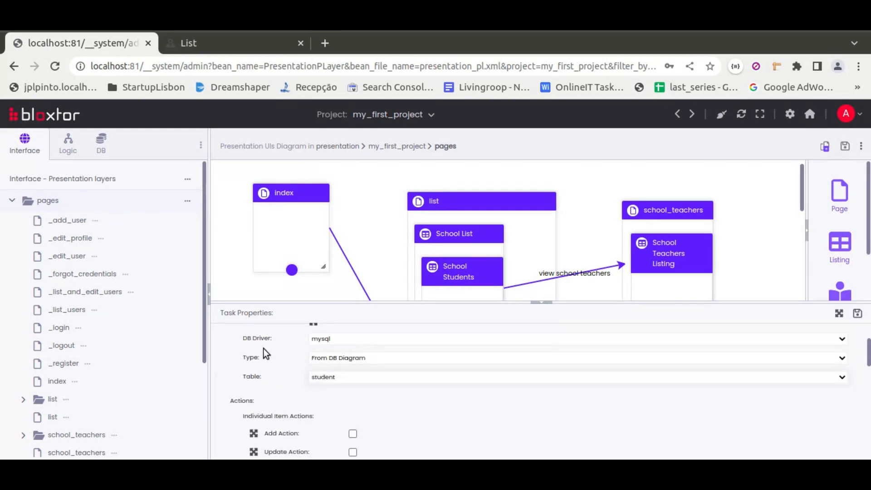
# Set the School Students listing's Interface Type to Popup in its interface settings
pyautogui.scroll(2, 263, 348)
pyautogui.click(312, 368)
pyautogui.scroll(1, 284, 386)
pyautogui.scroll(-6, 284, 386)
pyautogui.scroll(-6, 284, 386)
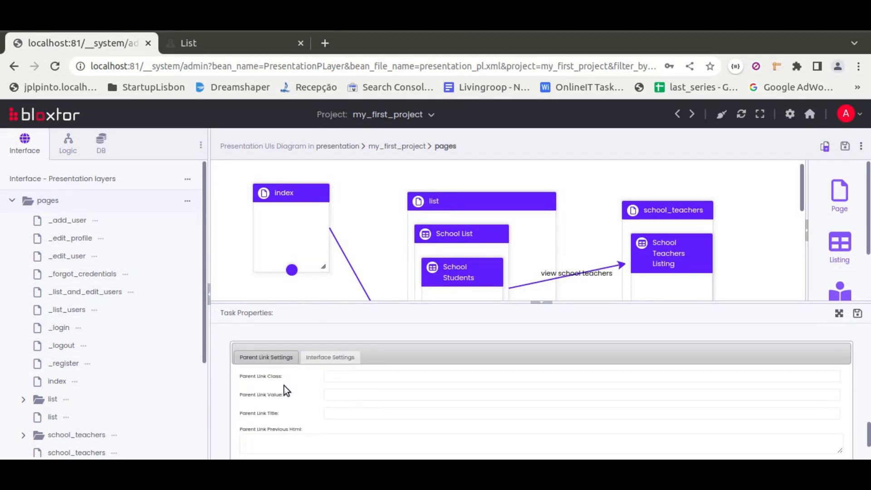
pyautogui.click(326, 360)
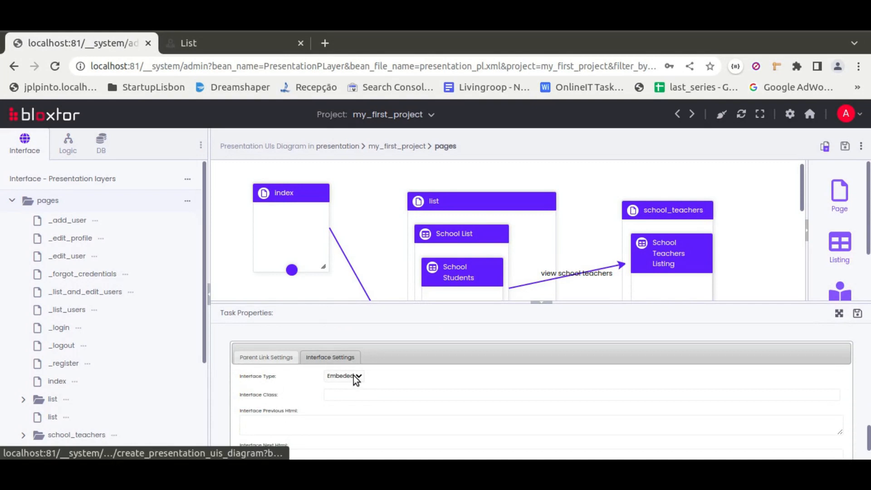
pyautogui.scroll(-2, 293, 378)
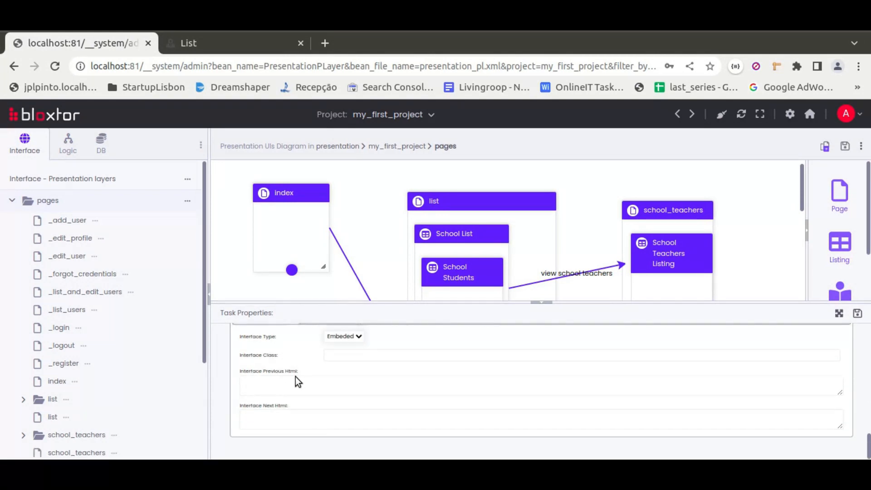
pyautogui.scroll(3, 295, 377)
pyautogui.scroll(1, 296, 376)
pyautogui.scroll(-2, 317, 378)
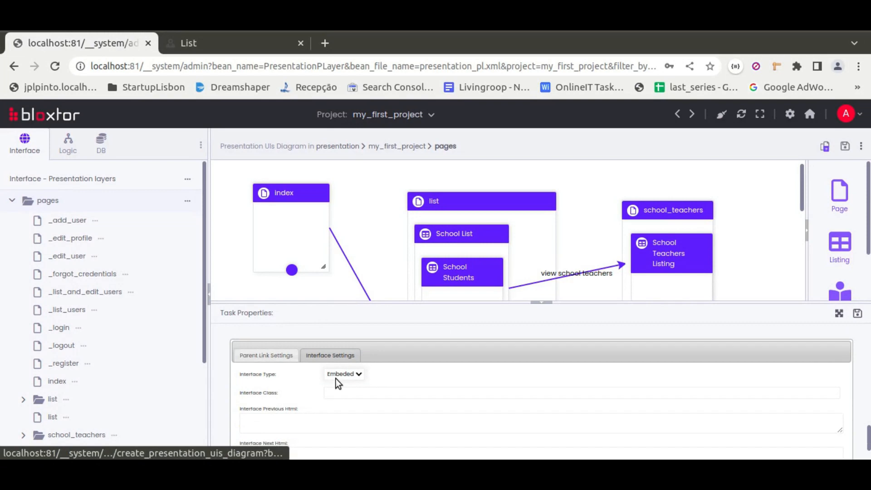
pyautogui.click(340, 374)
pyautogui.click(341, 392)
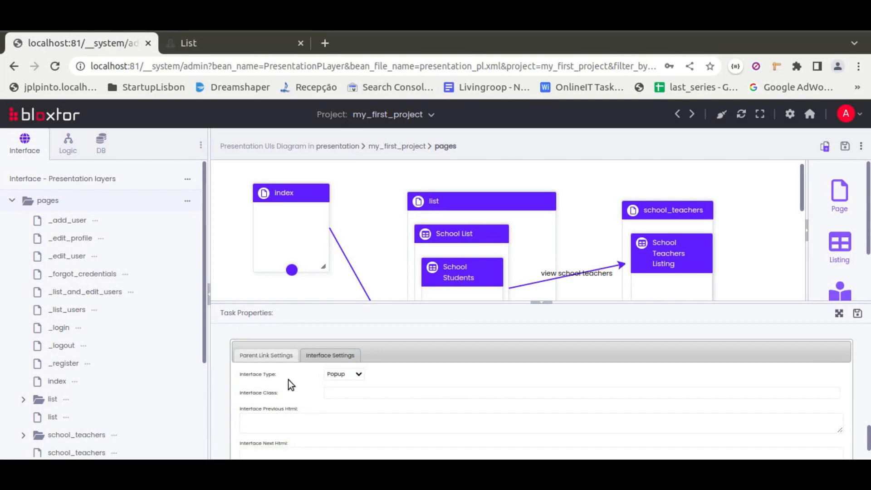
# Set the input type of the School Students listing's School Id attribute to hidden
pyautogui.scroll(5, 288, 379)
pyautogui.scroll(2, 288, 381)
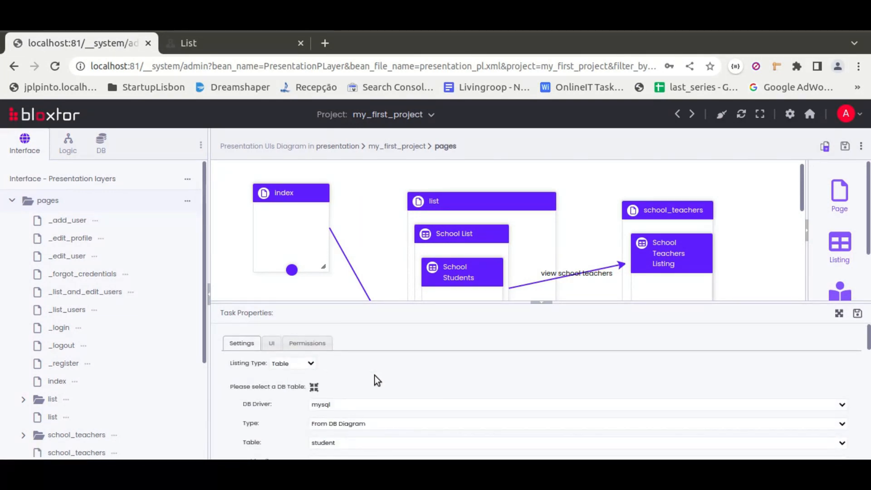
pyautogui.click(271, 342)
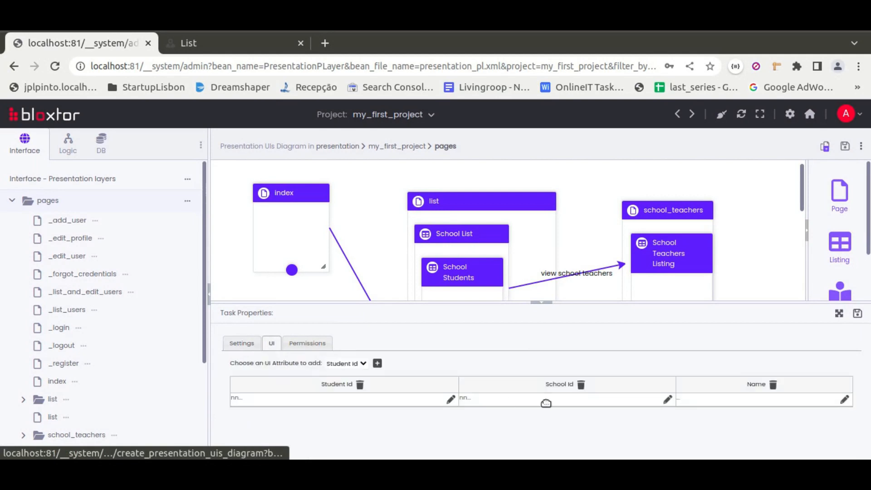
pyautogui.click(668, 400)
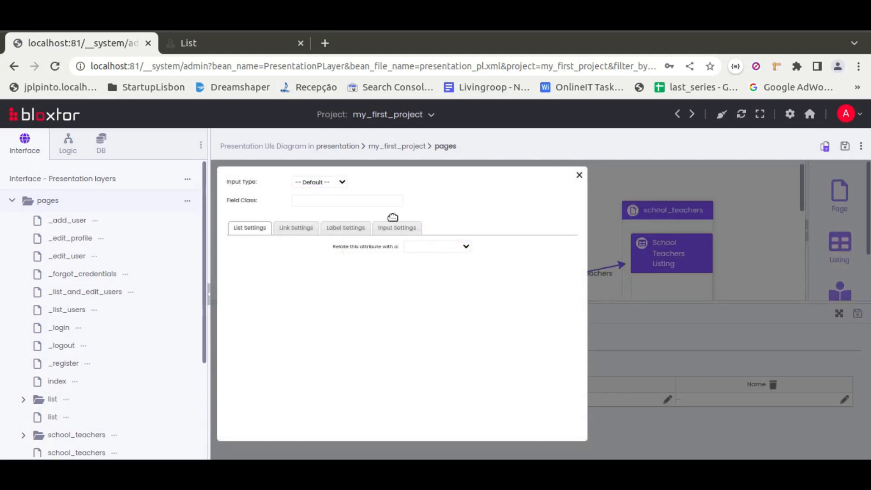
pyautogui.click(321, 182)
pyautogui.press('h')
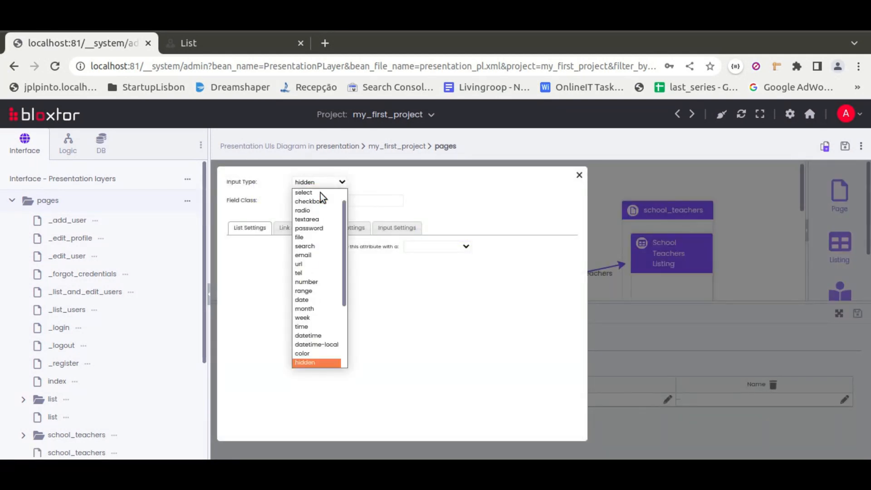
pyautogui.click(421, 180)
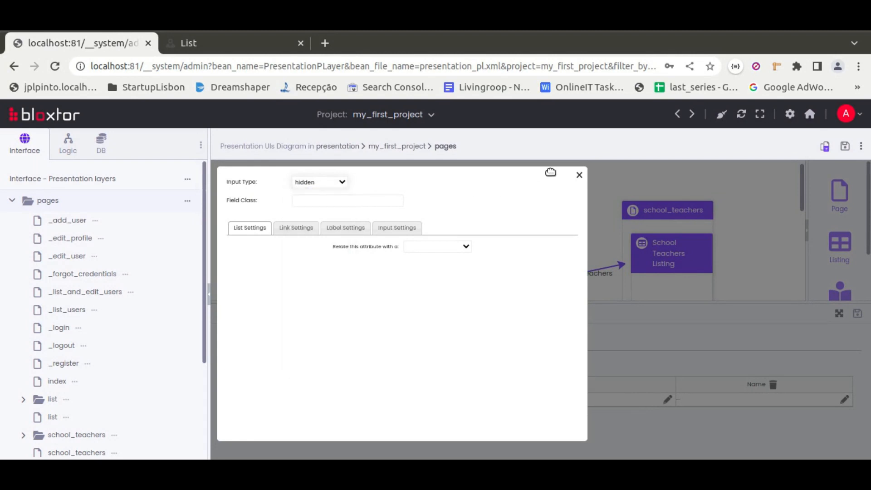
pyautogui.click(579, 175)
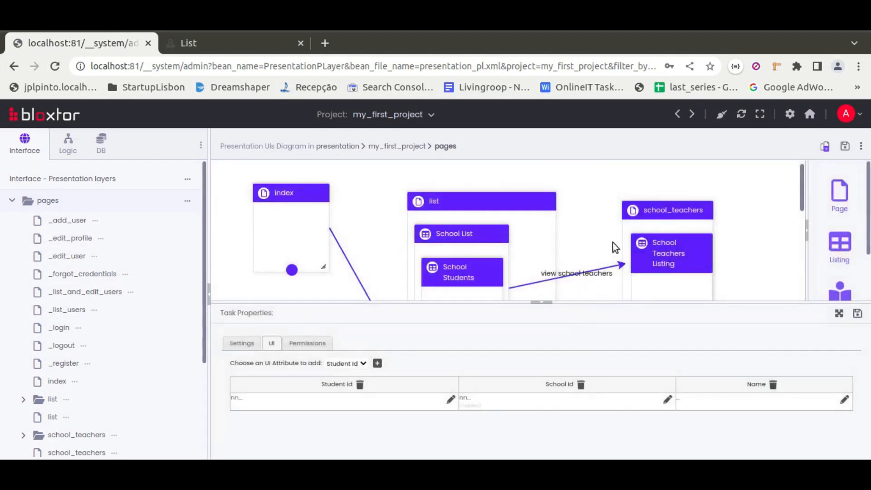
# Save and close the School Students properties, and move the Teachers listing down, clear of the enlarged School List
pyautogui.click(857, 314)
pyautogui.moveTo(476, 351); pyautogui.dragTo(497, 382)
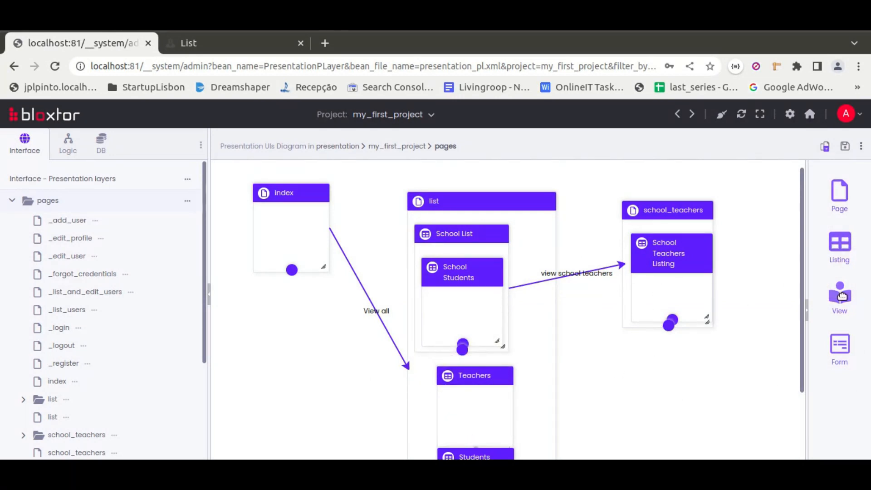
# Add a View inside the School Teachers Listing, with source type From DB Diagram and table school
pyautogui.moveTo(841, 296); pyautogui.dragTo(668, 300)
pyautogui.click(323, 412)
pyautogui.click(323, 430)
pyautogui.scroll(-1, 284, 391)
pyautogui.scroll(-1, 285, 391)
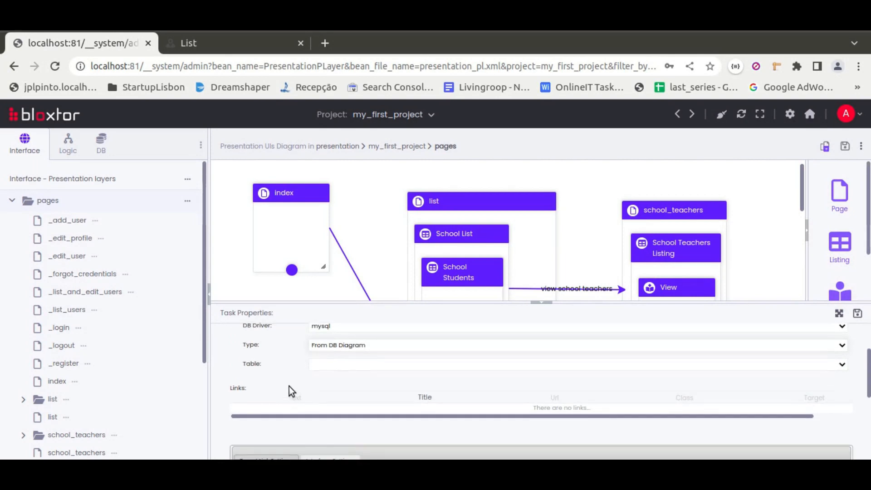
pyautogui.click(330, 365)
pyautogui.click(328, 381)
pyautogui.scroll(1, 282, 349)
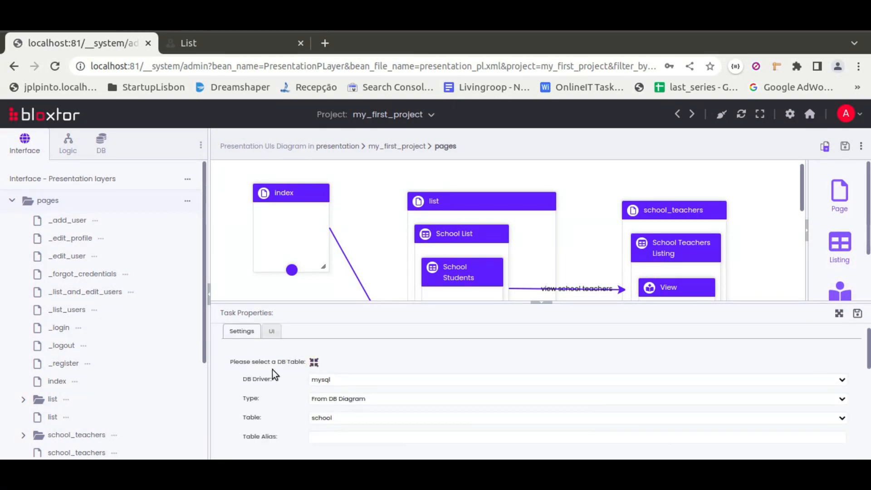
# Review the new View's interface settings and UI attributes, and save and close its properties
pyautogui.scroll(-5, 272, 370)
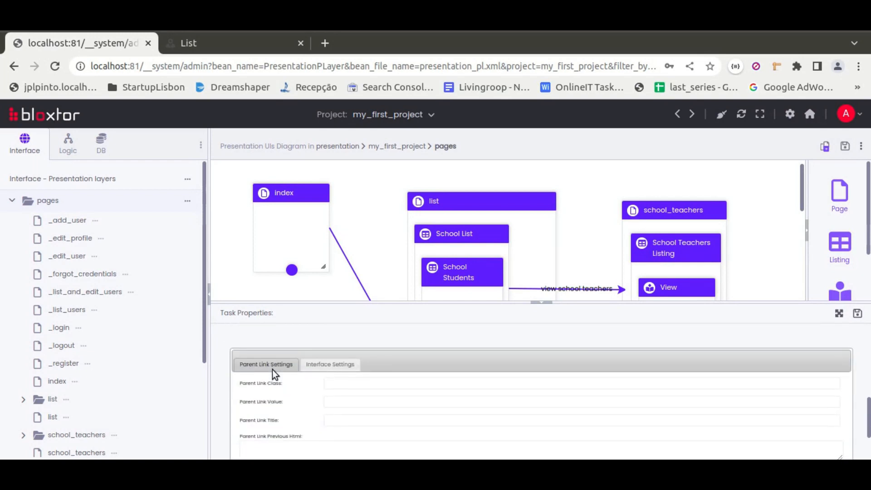
pyautogui.click(330, 366)
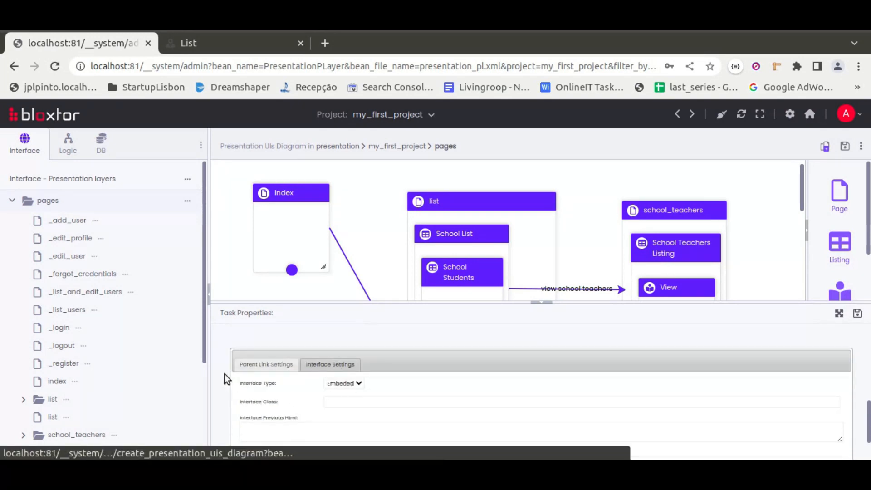
pyautogui.scroll(5, 225, 373)
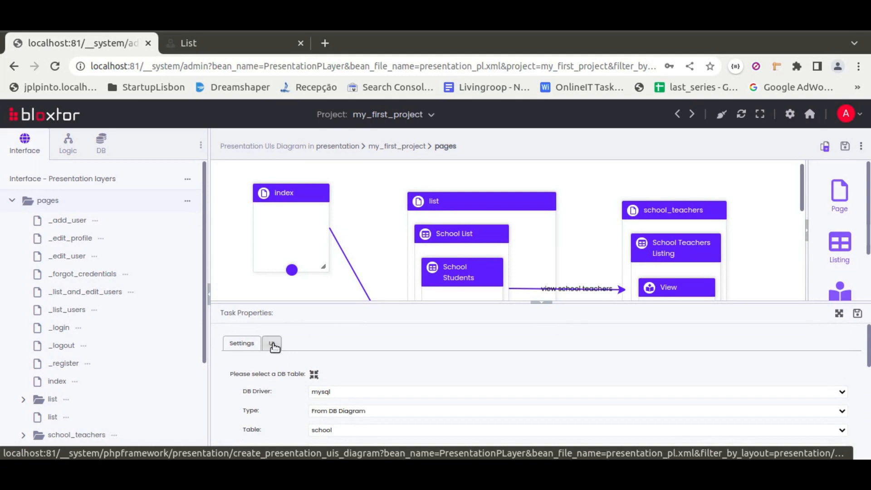
pyautogui.click(271, 342)
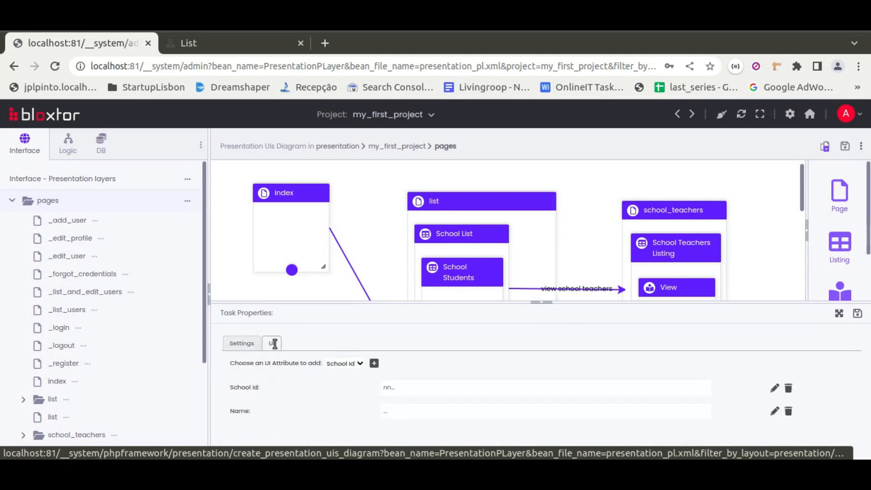
pyautogui.click(857, 313)
# Generate and save the page files from the diagram with existing services and rules, using the Business Logic Broker and overwriting existing items
pyautogui.click(825, 147)
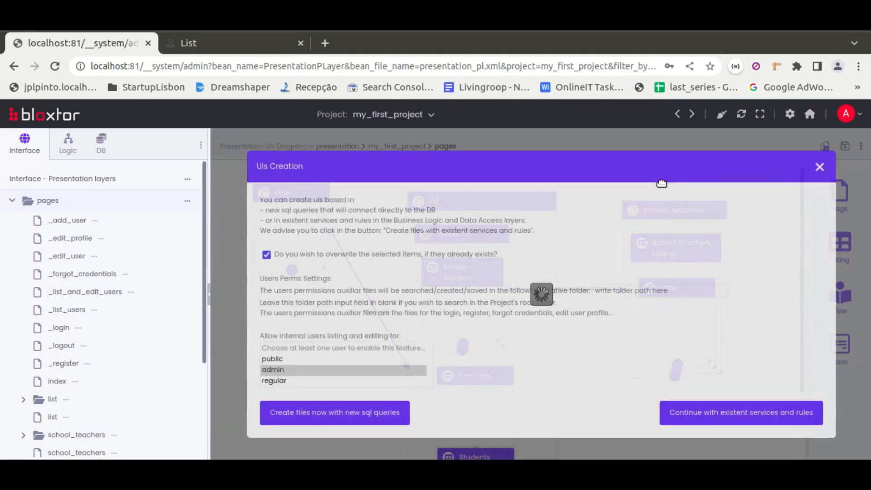
pyautogui.click(670, 414)
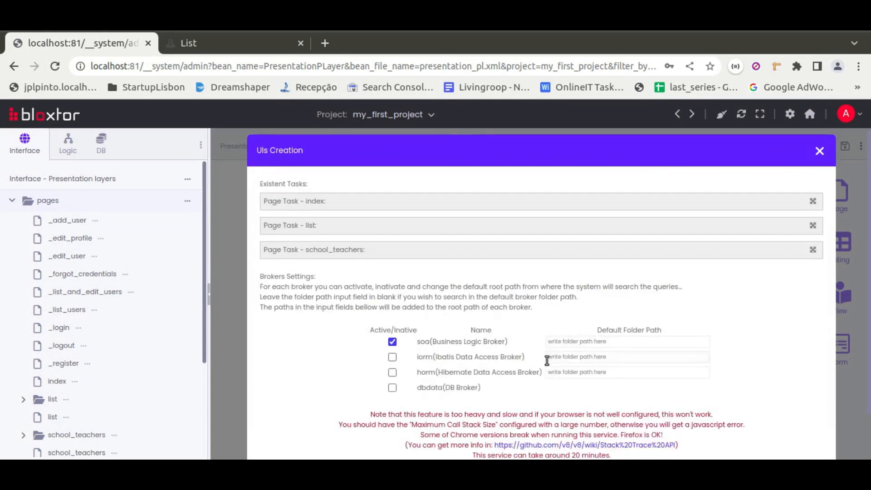
pyautogui.scroll(-1, 547, 349)
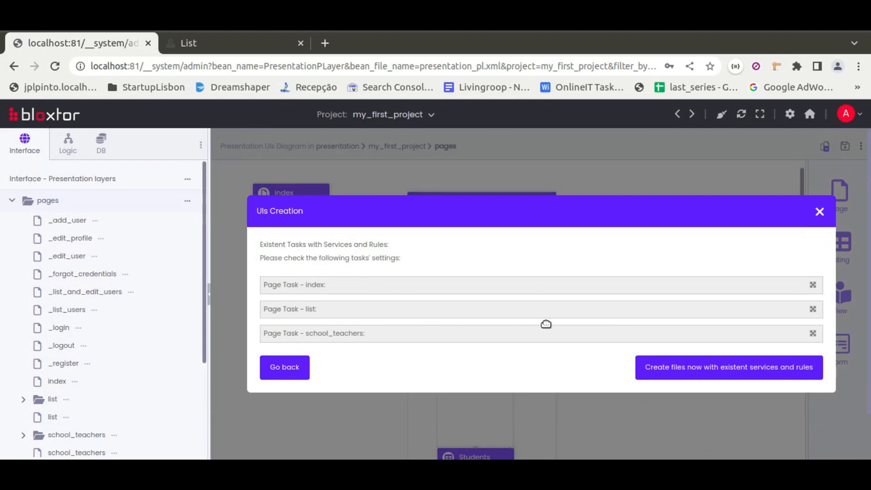
pyautogui.click(636, 368)
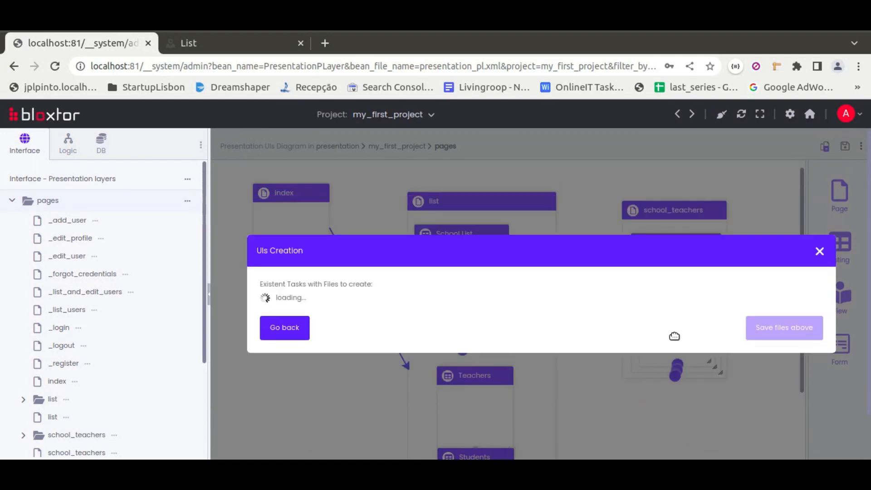
pyautogui.click(773, 412)
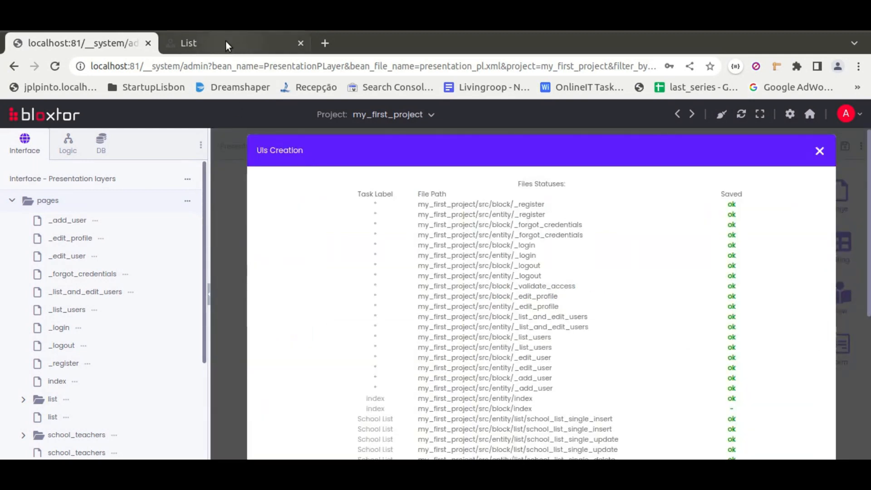
# Reload the generated List page and compare its School List with the nested School Students listing in the diagram
pyautogui.click(225, 40)
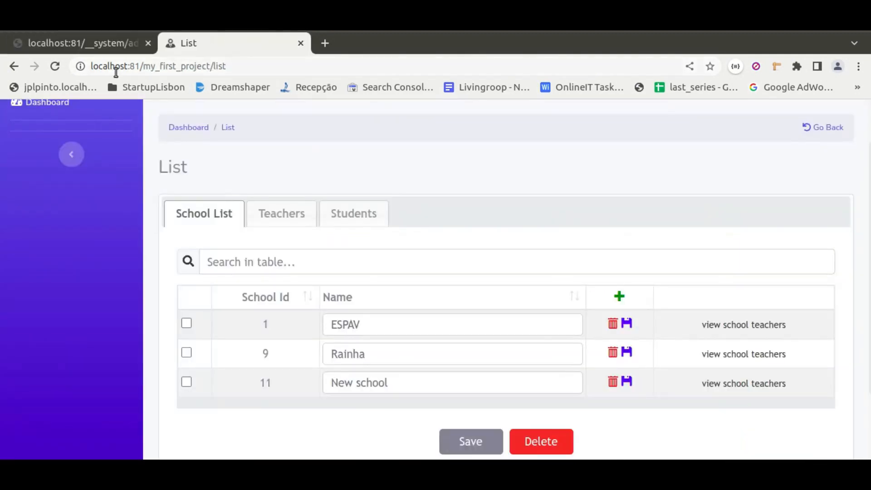
pyautogui.click(55, 66)
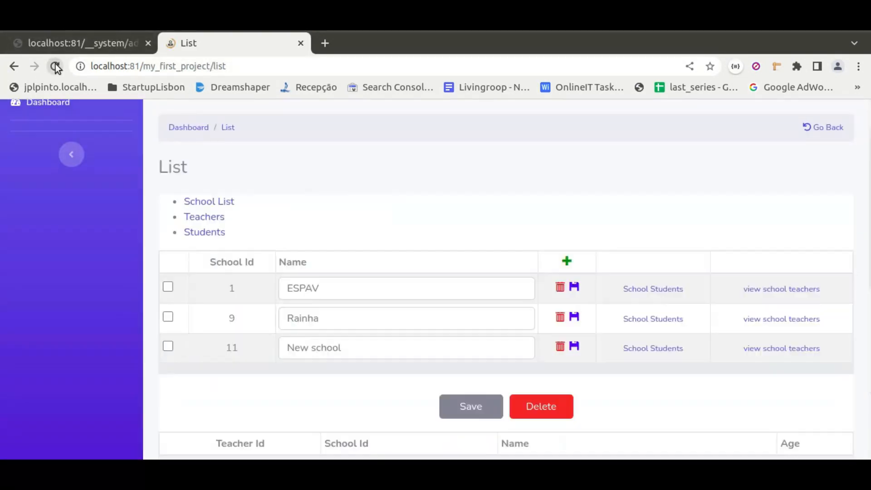
pyautogui.scroll(-3, 491, 290)
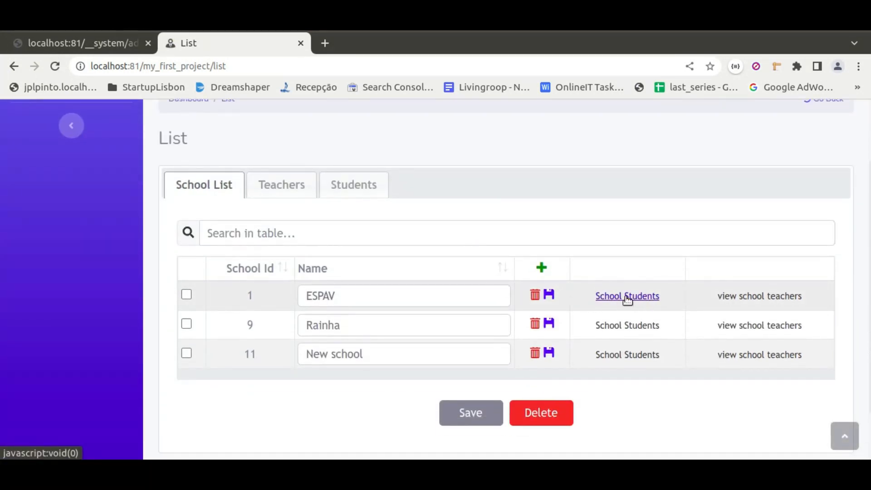
pyautogui.click(108, 45)
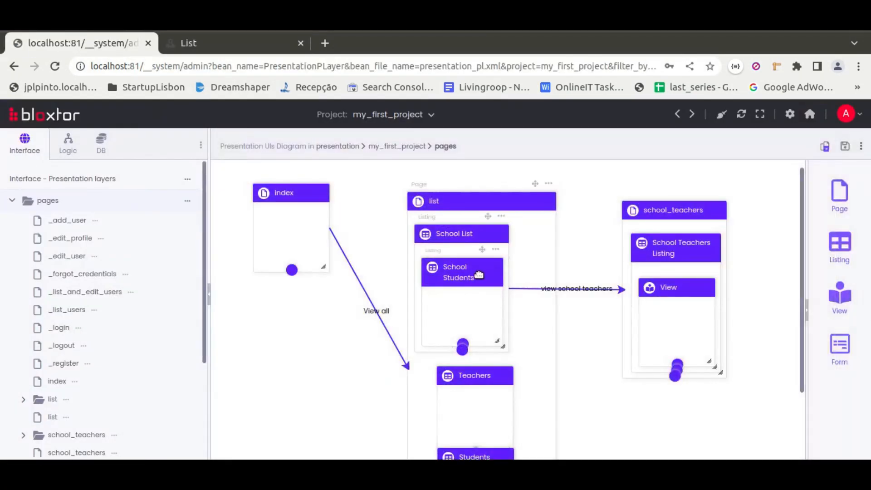
pyautogui.click(215, 51)
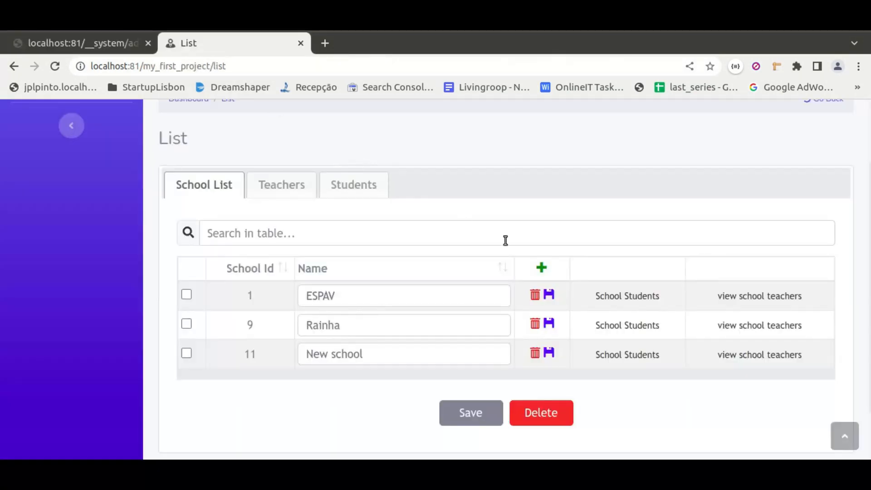
# Test the School Students popups of ESPAV, Rainha and New school, and open ESPAV's school teachers page
pyautogui.click(632, 297)
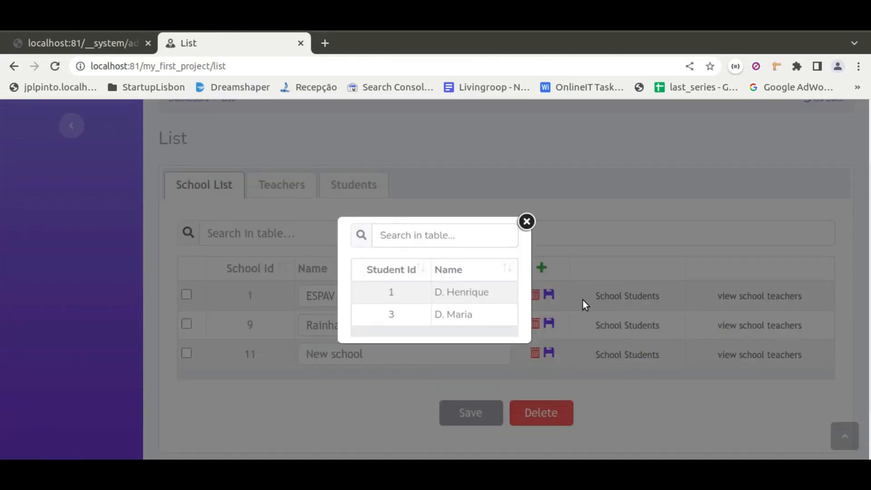
pyautogui.click(527, 222)
pyautogui.click(612, 326)
pyautogui.click(519, 233)
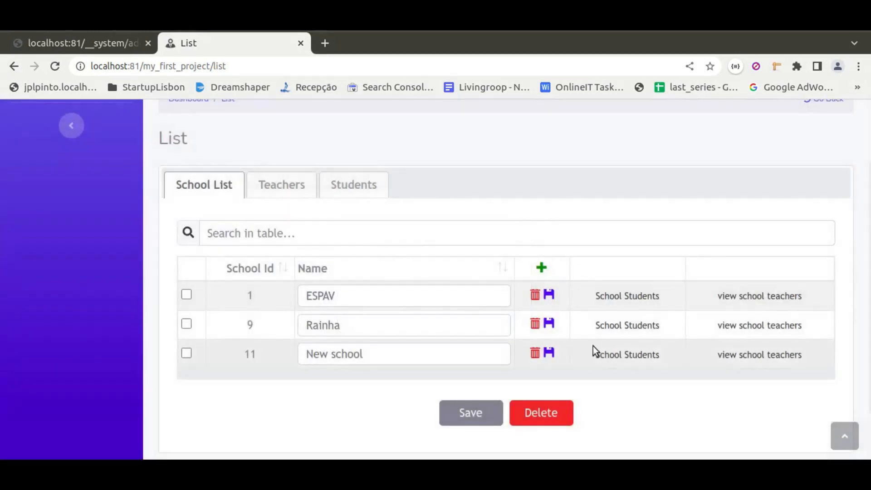
pyautogui.click(618, 361)
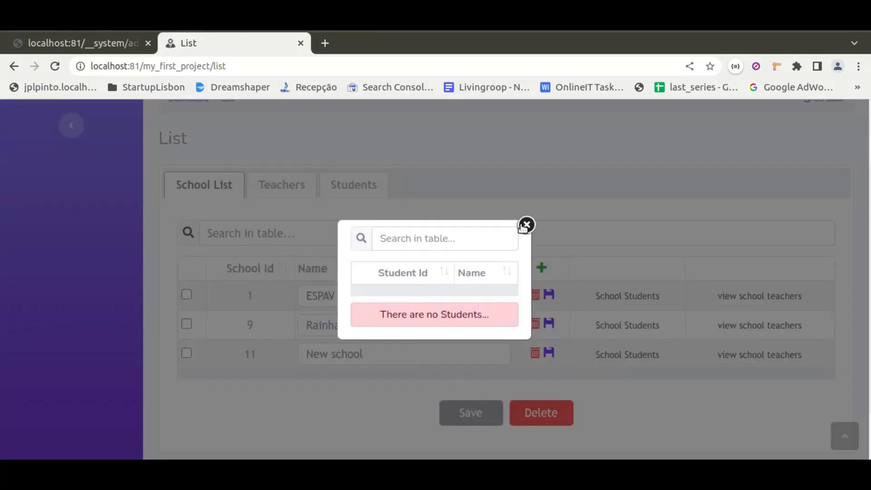
pyautogui.click(524, 225)
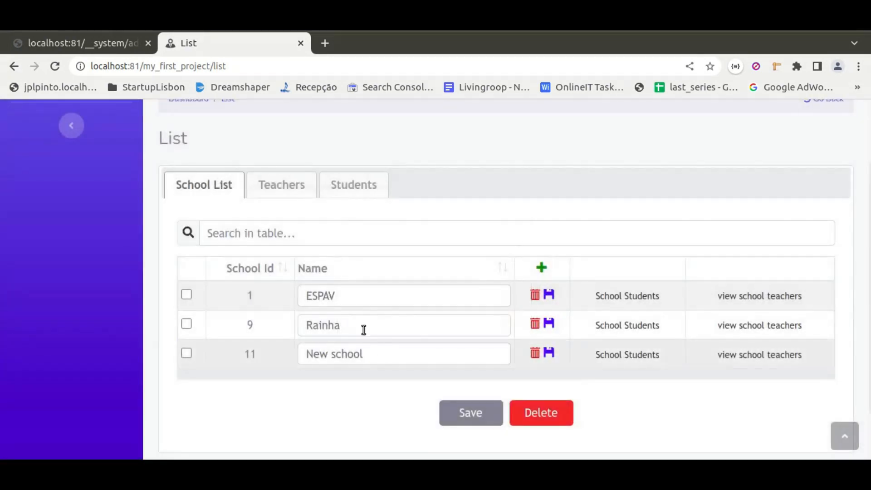
pyautogui.click(746, 297)
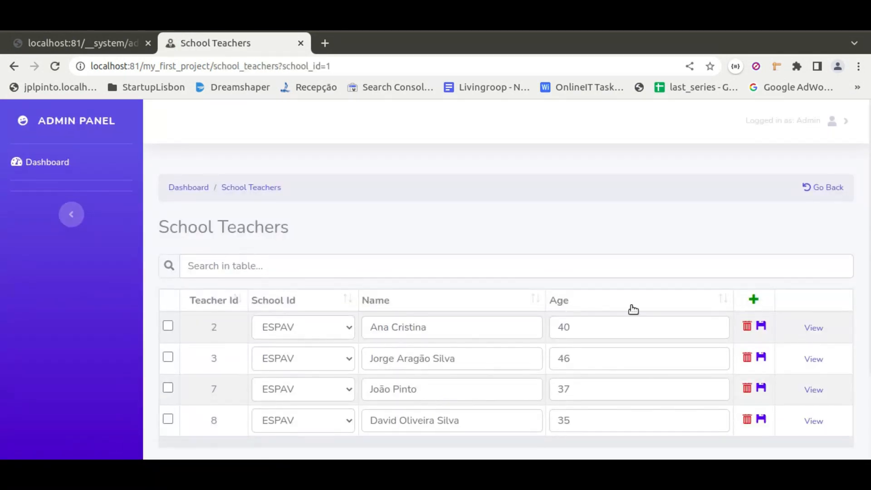
# Return to the diagram and rename the View inside School Teachers Listing as School Details
pyautogui.click(117, 42)
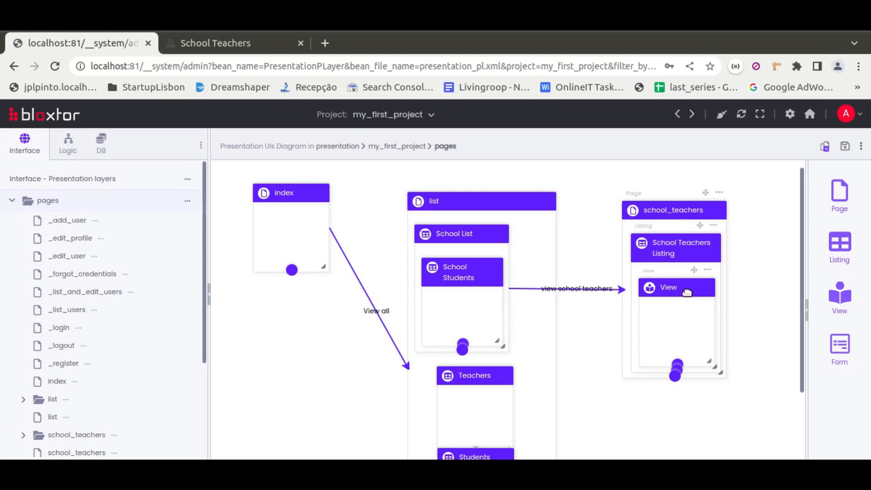
pyautogui.write('School Details')
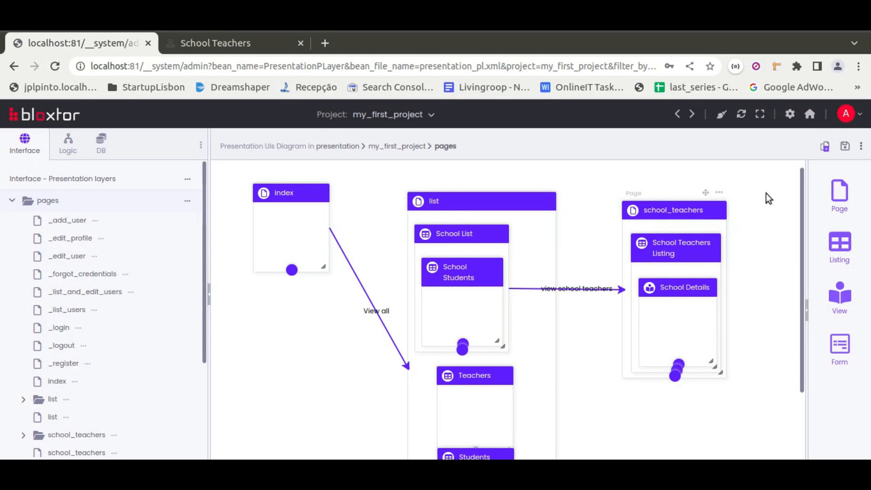
# Regenerate and save the page files with the renamed view, using existing services and rules and overwriting existing items
pyautogui.click(824, 147)
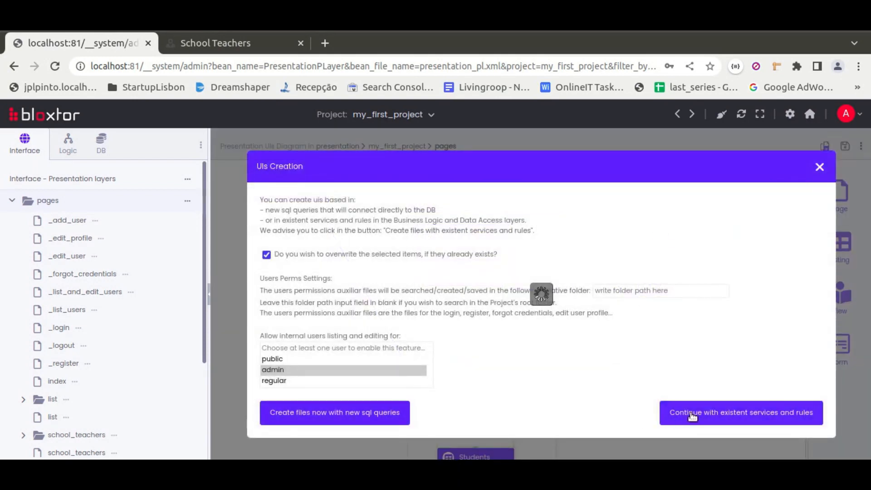
pyautogui.scroll(-2, 697, 377)
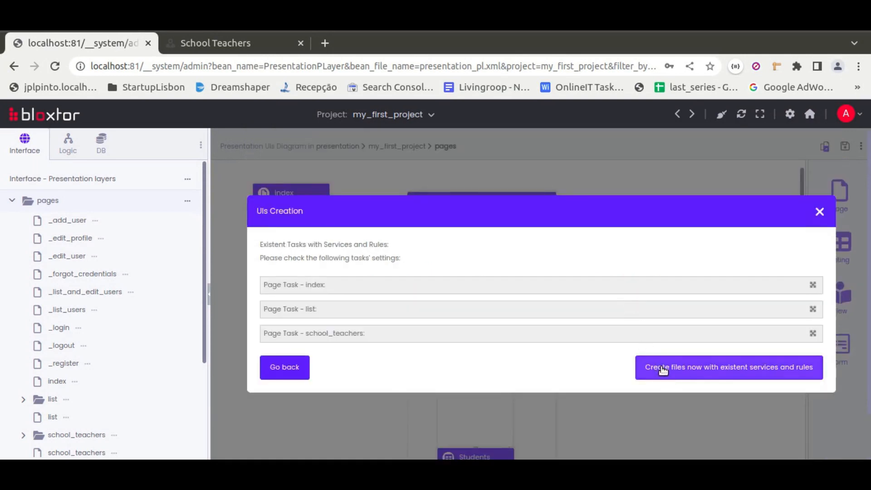
pyautogui.click(660, 366)
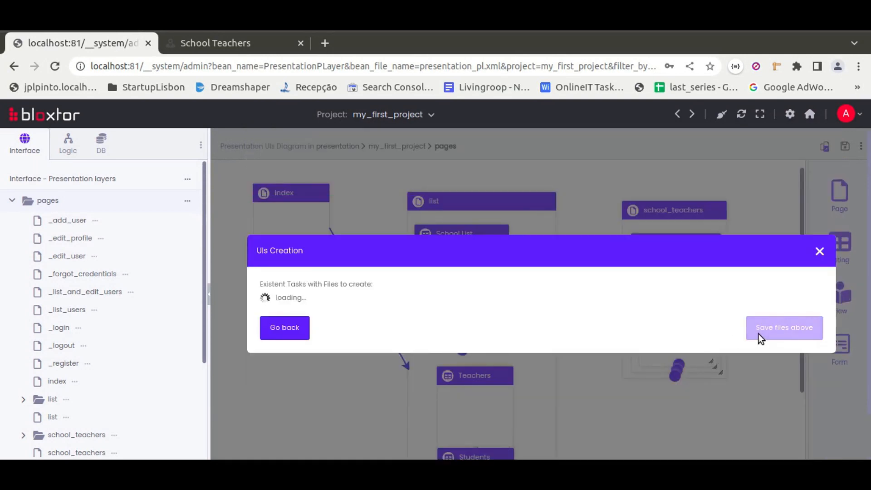
pyautogui.click(766, 404)
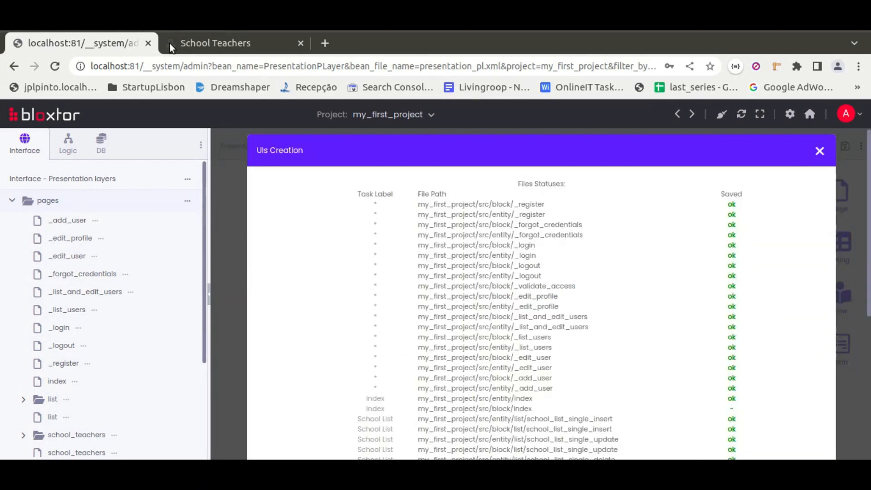
# Reload the School Teachers page, expand and collapse the School Details of several teachers, and return to the List page
pyautogui.click(177, 44)
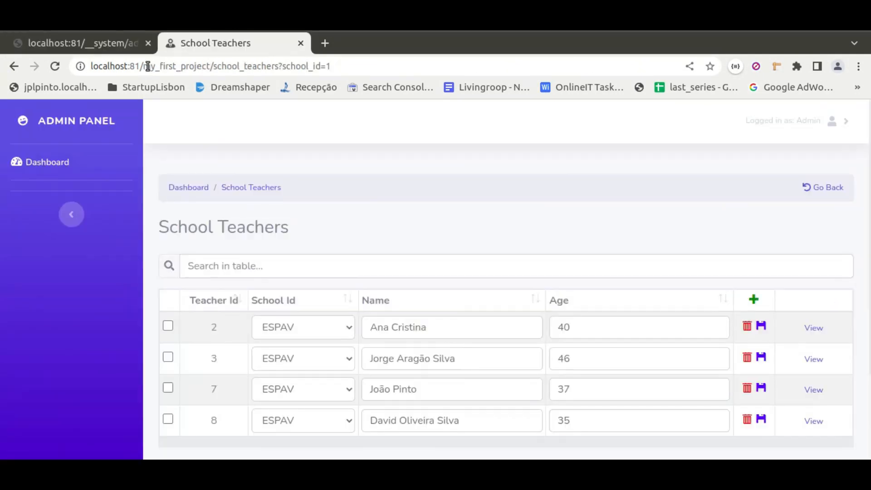
pyautogui.click(56, 66)
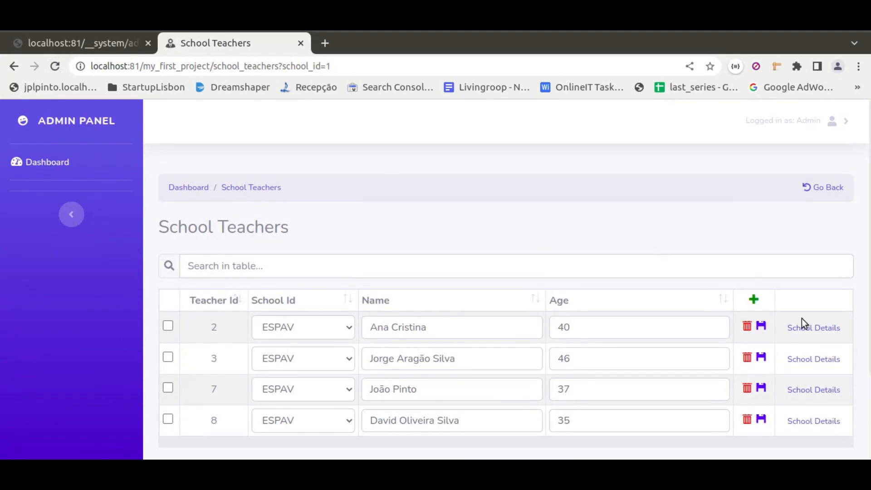
pyautogui.click(824, 328)
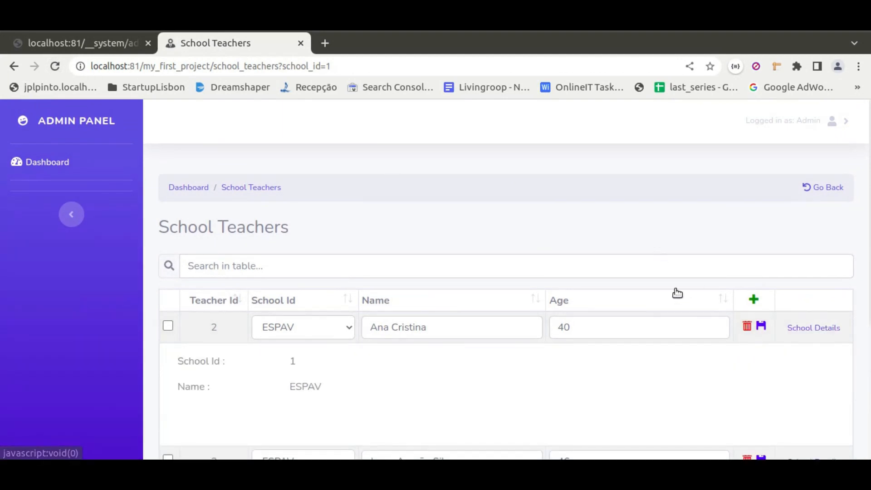
pyautogui.scroll(-1, 677, 292)
pyautogui.click(812, 289)
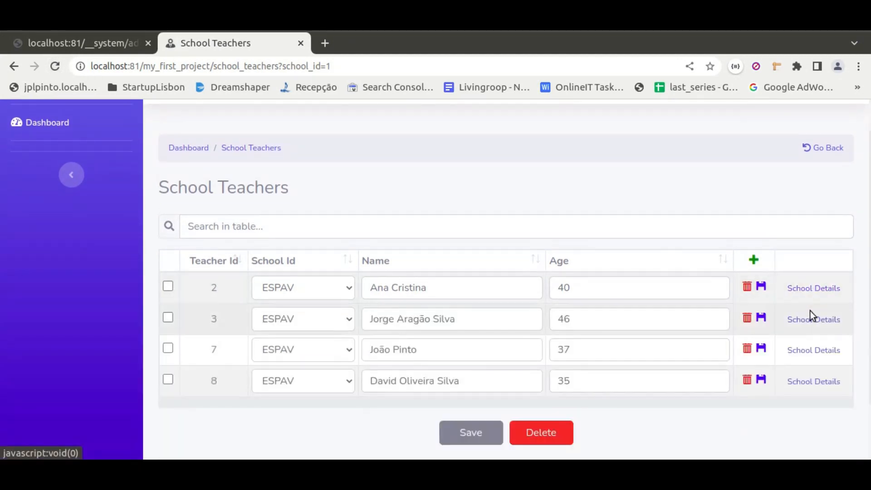
pyautogui.click(816, 320)
pyautogui.click(816, 320)
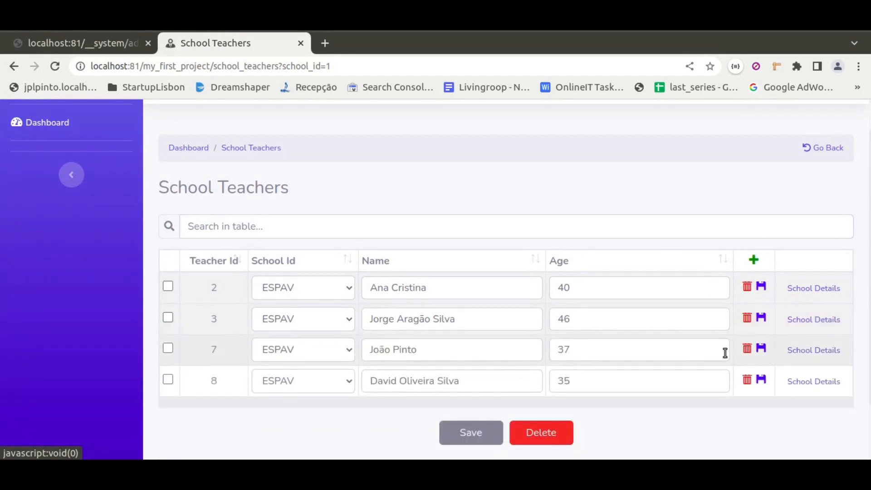
pyautogui.click(800, 382)
pyautogui.click(803, 383)
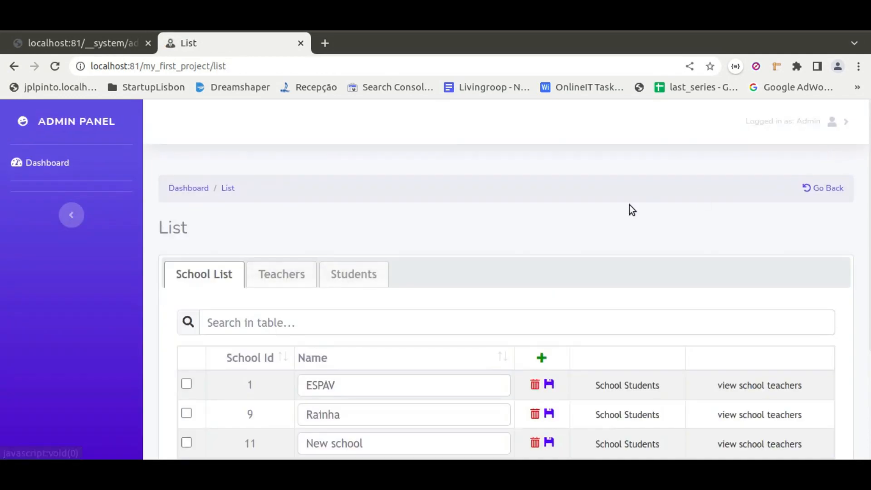
# Review the List page's School List, Teachers and Students sections against the pages diagram, ending back on the diagram
pyautogui.scroll(-2, 507, 253)
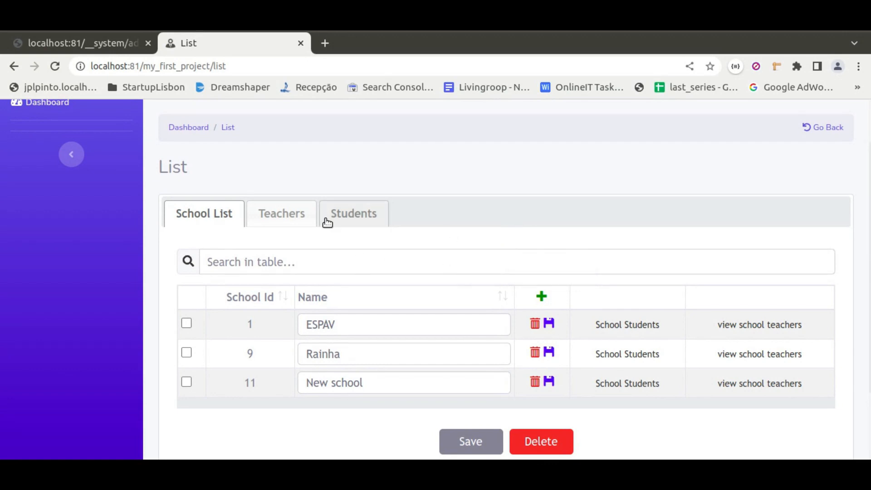
pyautogui.click(93, 40)
pyautogui.click(217, 208)
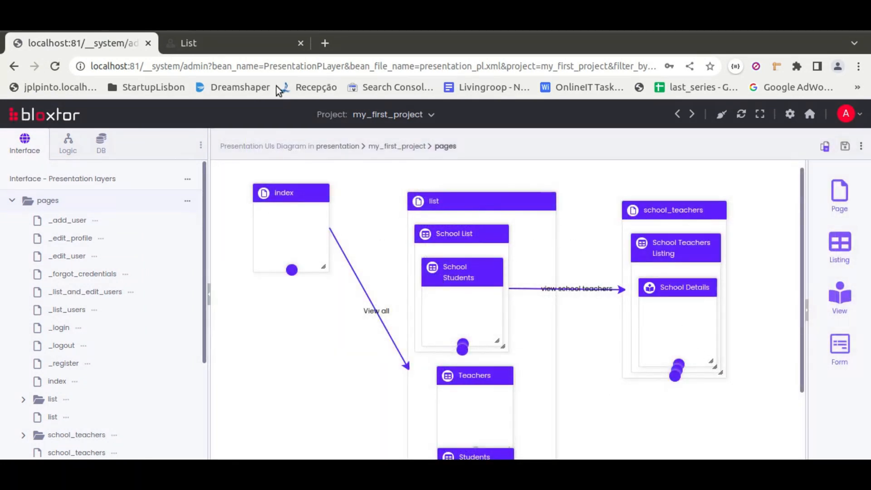
pyautogui.click(228, 39)
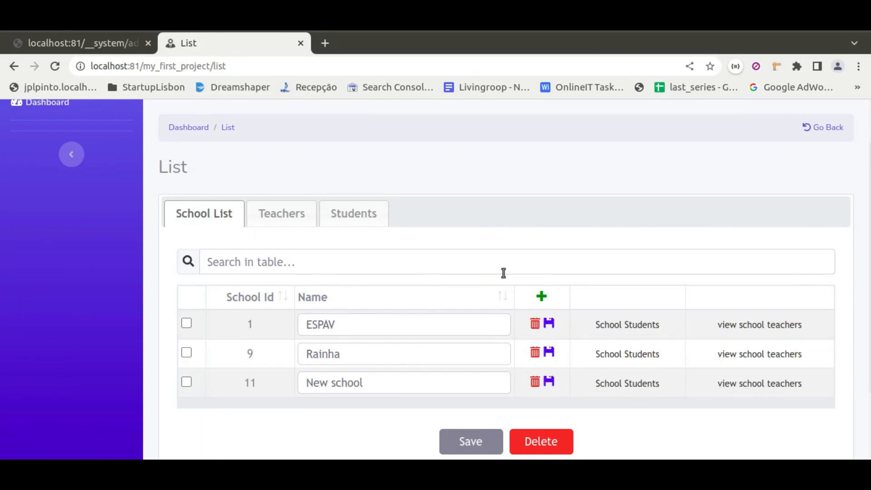
pyautogui.scroll(2, 412, 261)
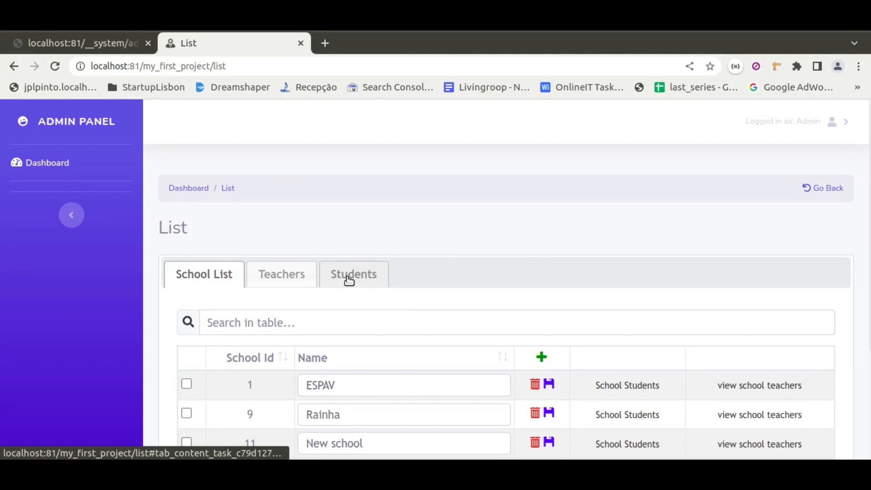
pyautogui.scroll(-1, 502, 244)
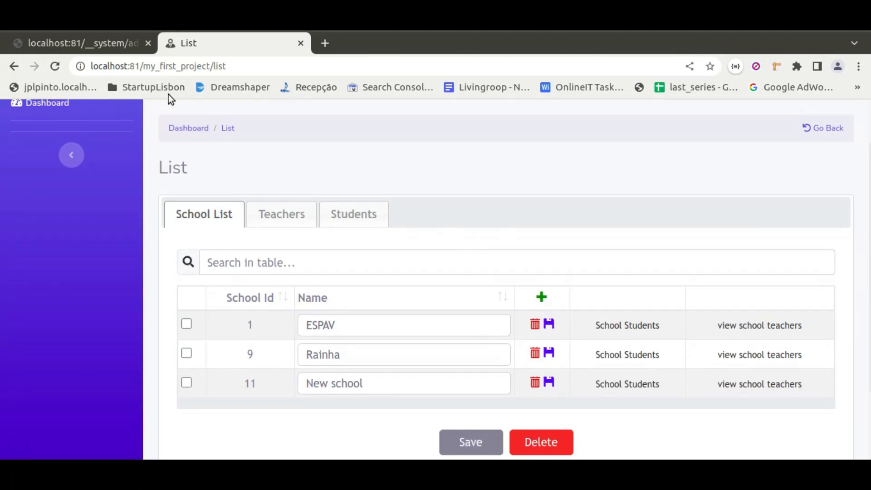
pyautogui.click(88, 42)
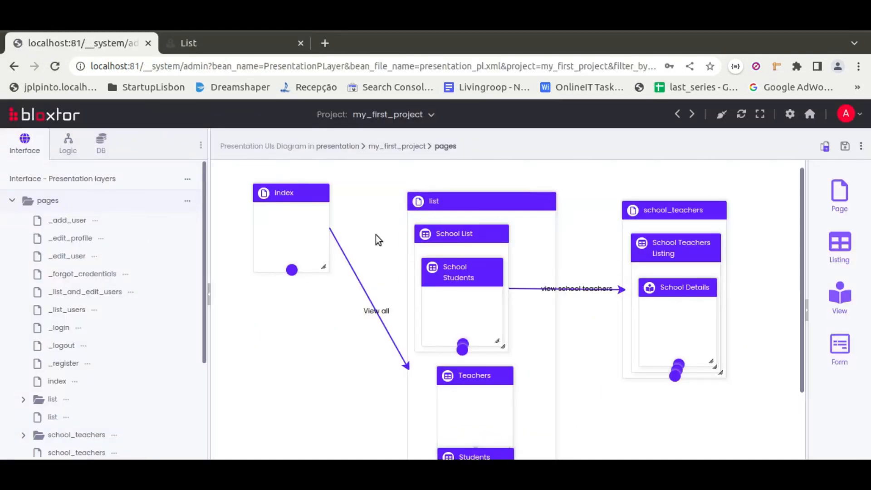